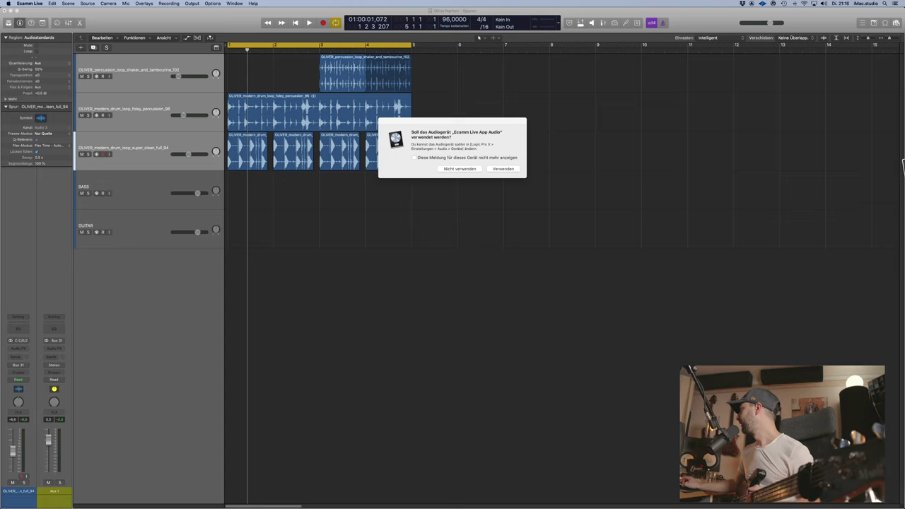
# Accept the Ecamm Live App Audio device, and reposition and enlarge the camera overlay
pyautogui.click(503, 169)
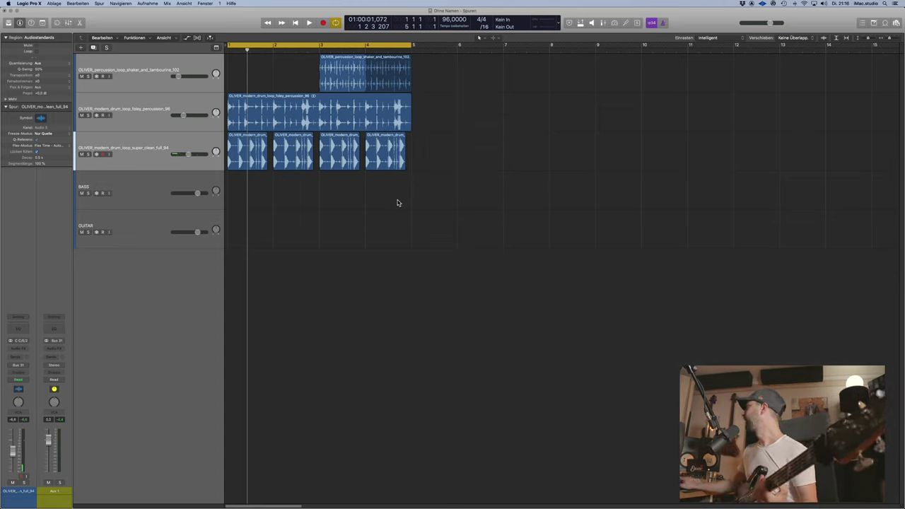
pyautogui.moveTo(783, 434); pyautogui.dragTo(686, 355)
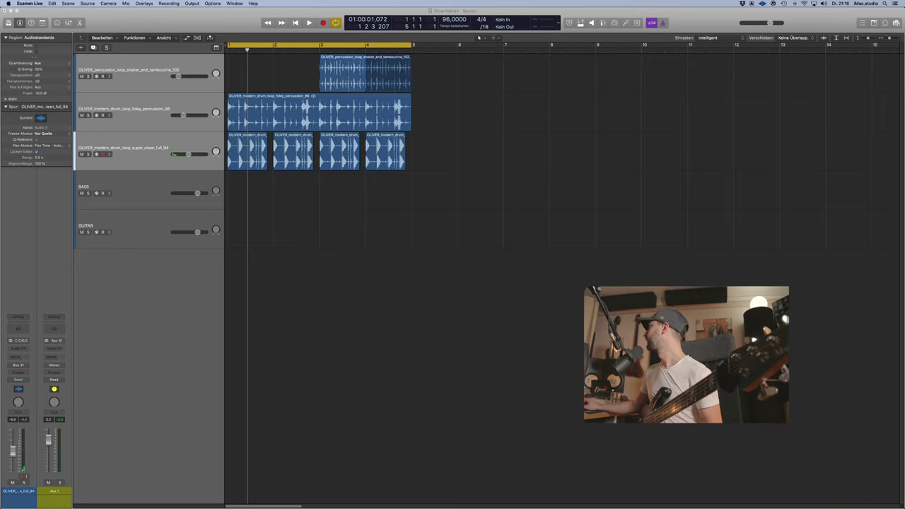
pyautogui.moveTo(789, 422); pyautogui.dragTo(878, 478)
pyautogui.moveTo(736, 382); pyautogui.dragTo(716, 391)
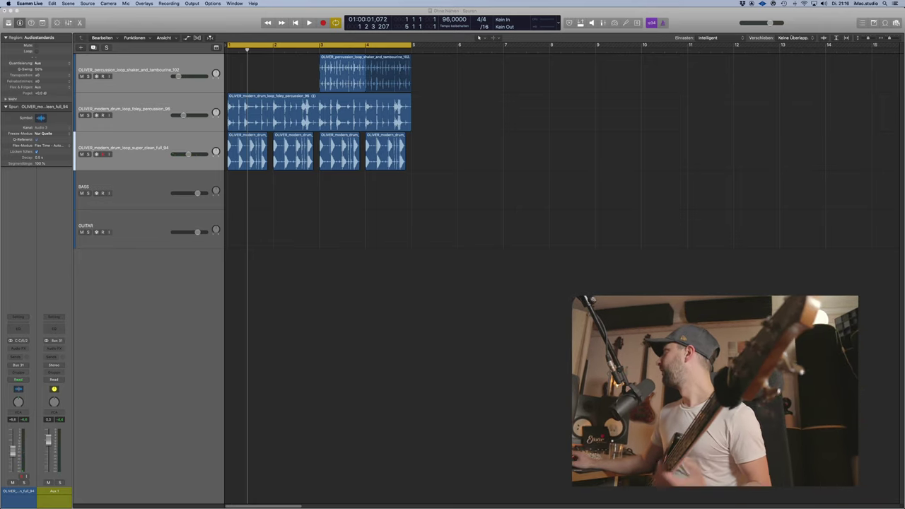
pyautogui.click(394, 210)
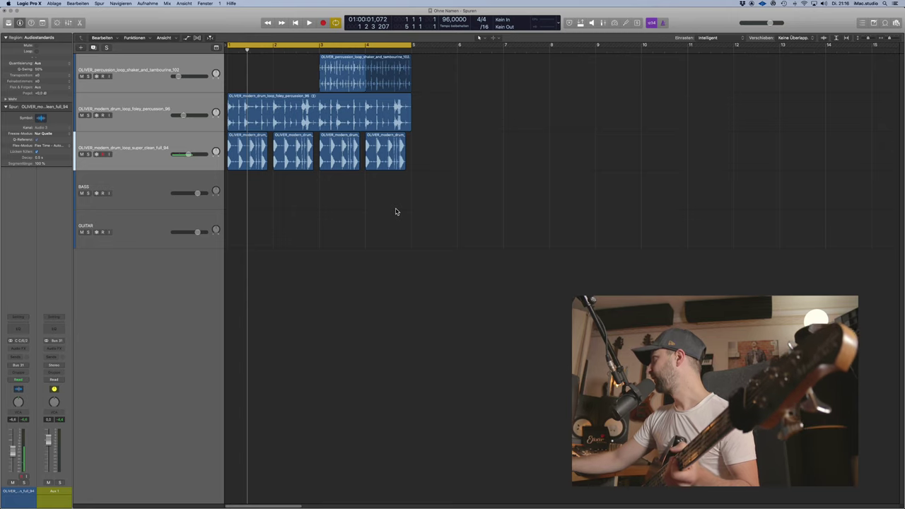
# Duplicate the BASS track and select the original upper BASS track for recording
pyautogui.press('space')
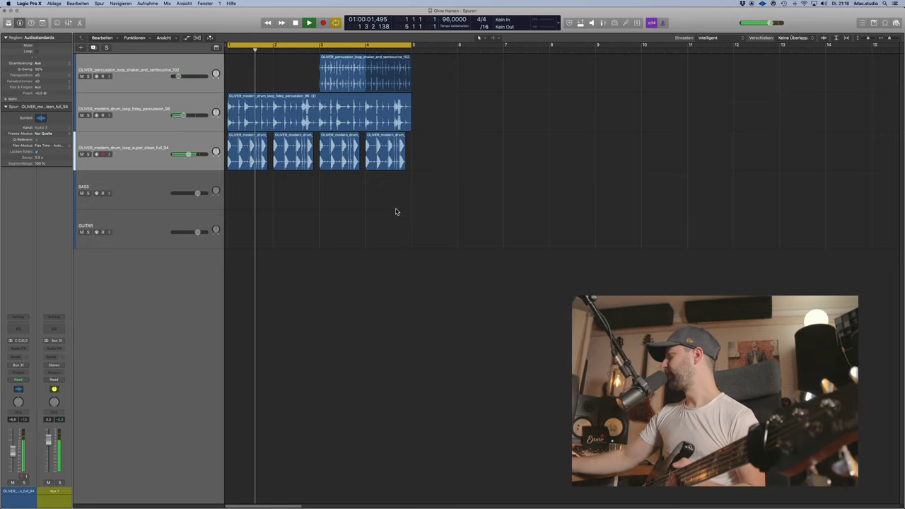
pyautogui.press('space')
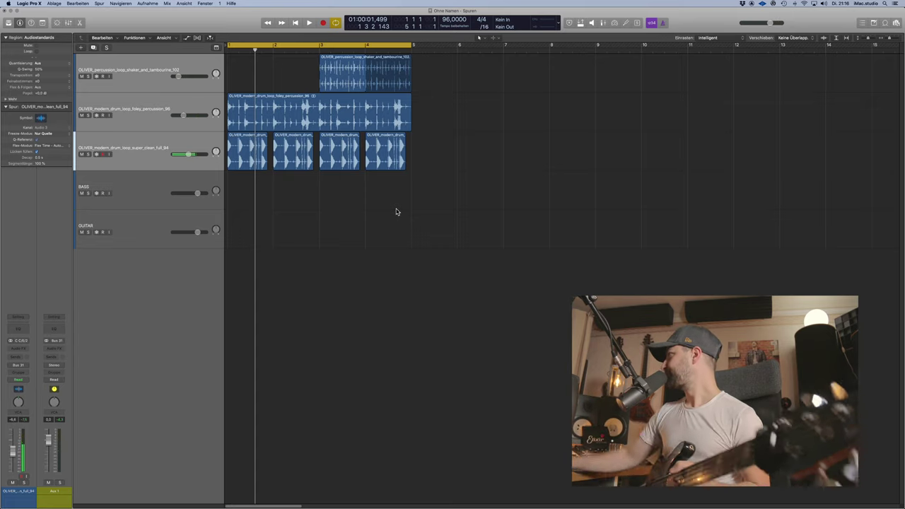
pyautogui.click(174, 193)
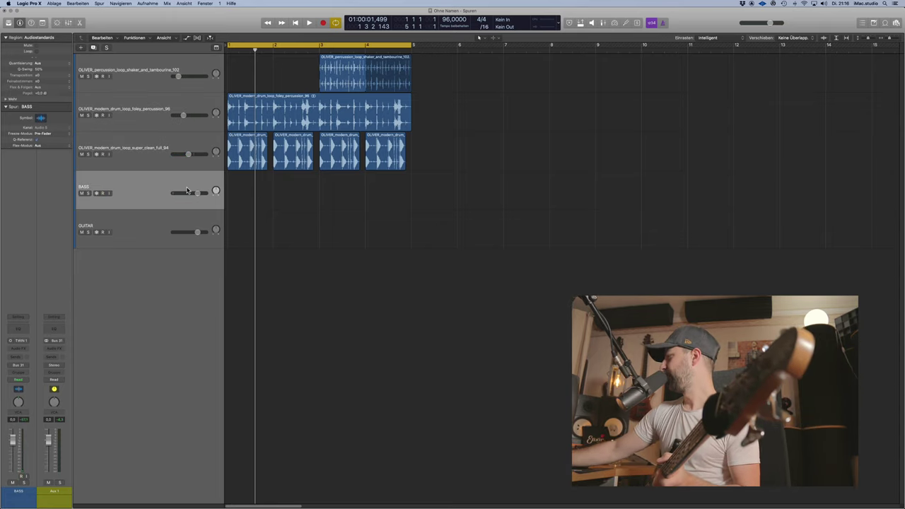
pyautogui.press('super+d')
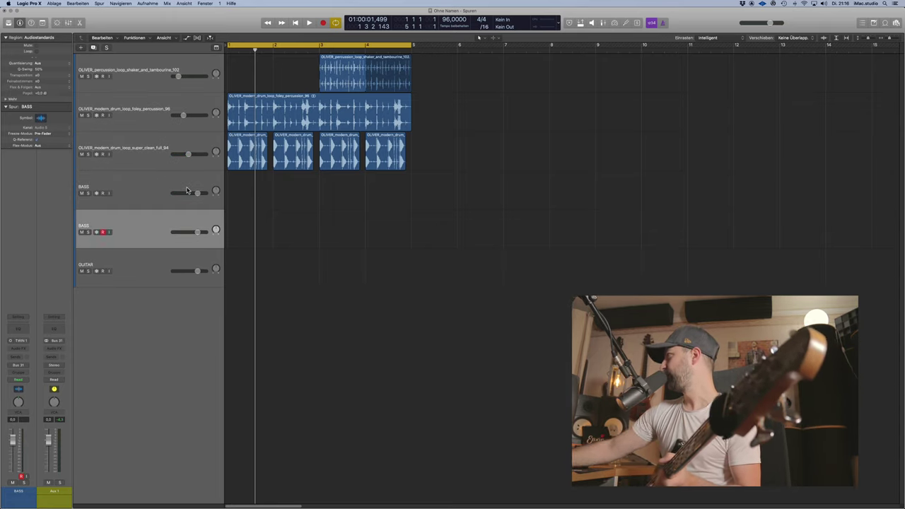
pyautogui.click(174, 194)
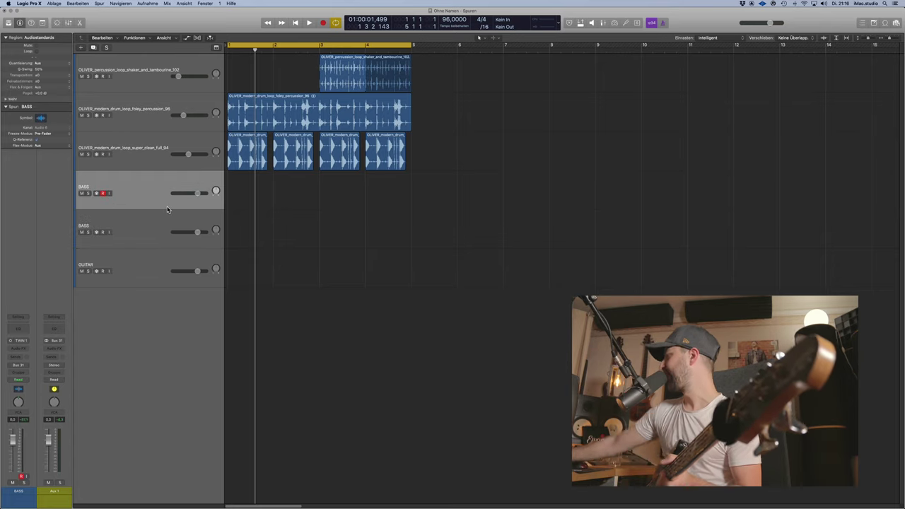
# Record a trial bass take on the upper BASS track over the four-bar cycle and delete it
pyautogui.press('r')
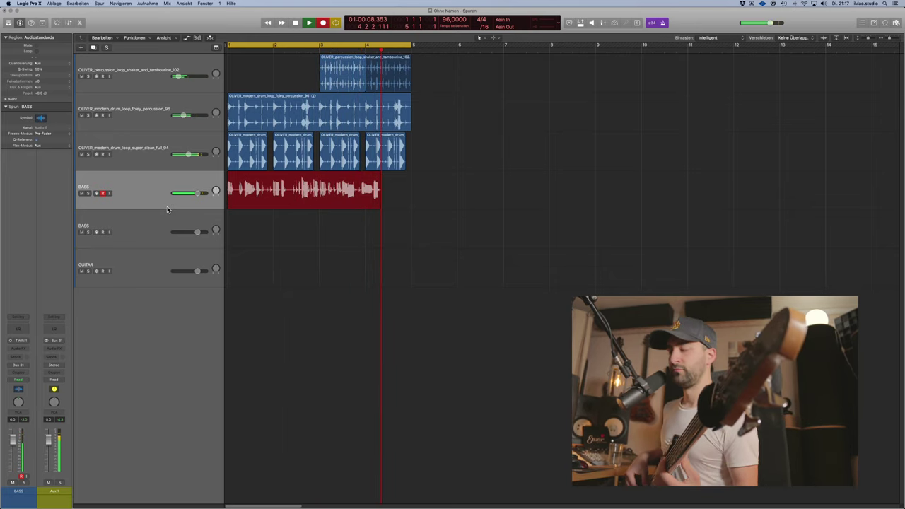
pyautogui.press('space')
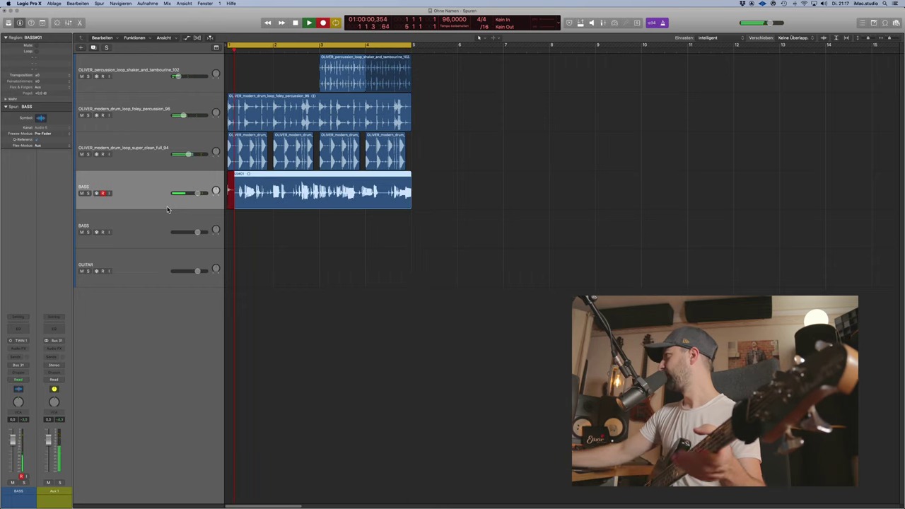
pyautogui.moveTo(321, 213); pyautogui.dragTo(320, 205)
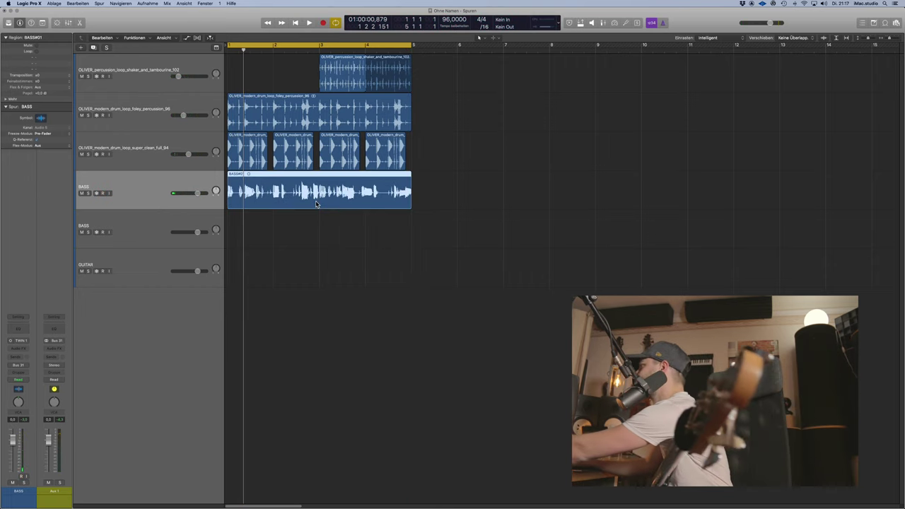
pyautogui.press('Delete')
# Extend the drum and percussion loops to eight bars with the shaker and tambourine loop starting at bar 5, and turn off the cycle
pyautogui.moveTo(442, 164); pyautogui.dragTo(235, 61)
pyautogui.moveTo(256, 119); pyautogui.dragTo(432, 113)
pyautogui.moveTo(338, 71); pyautogui.dragTo(598, 48)
pyautogui.hotkey('ctrl', 'r')
pyautogui.press('c')
# Record a trial eight-bar bass take on the upper BASS track and delete the recorded region
pyautogui.press('r')
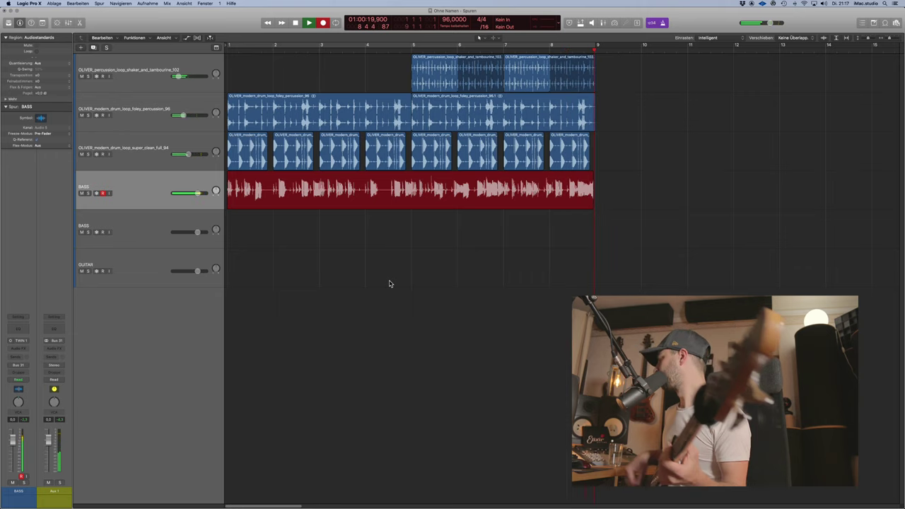
pyautogui.press('space')
pyautogui.click(406, 238)
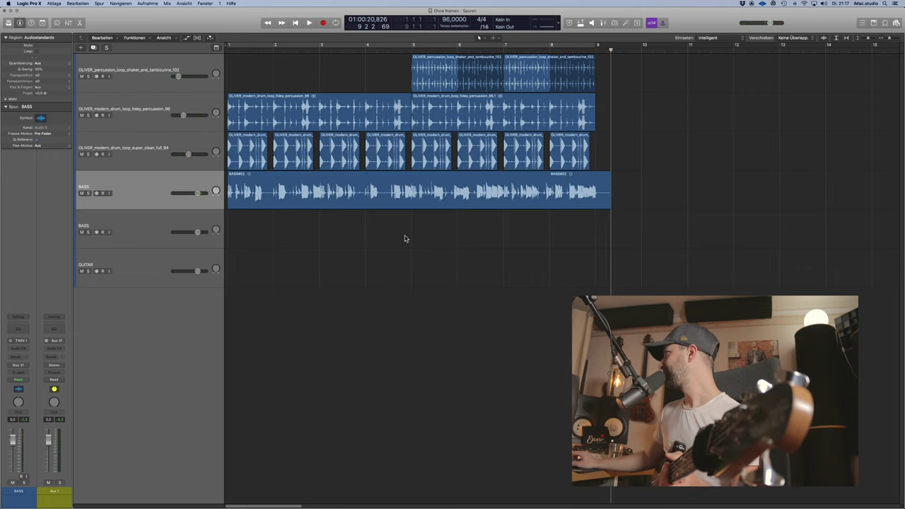
pyautogui.press('super+Tab')
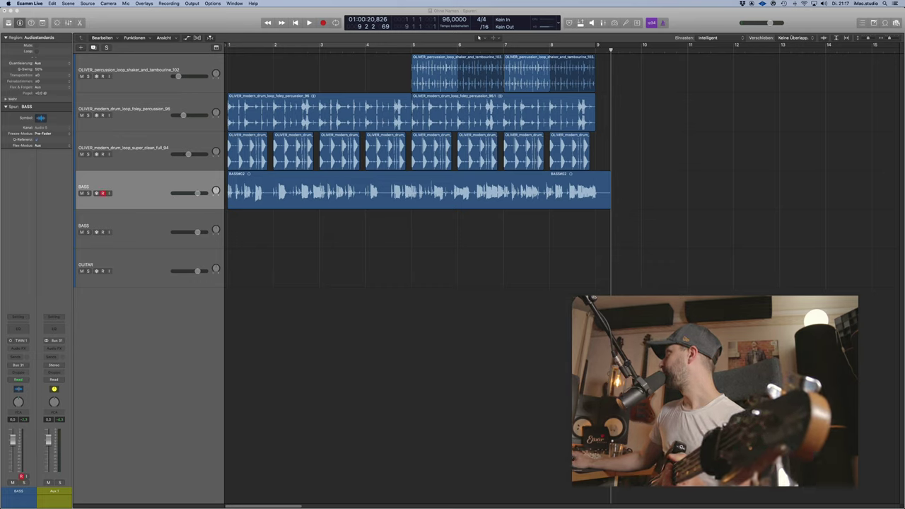
pyautogui.press('super+Tab')
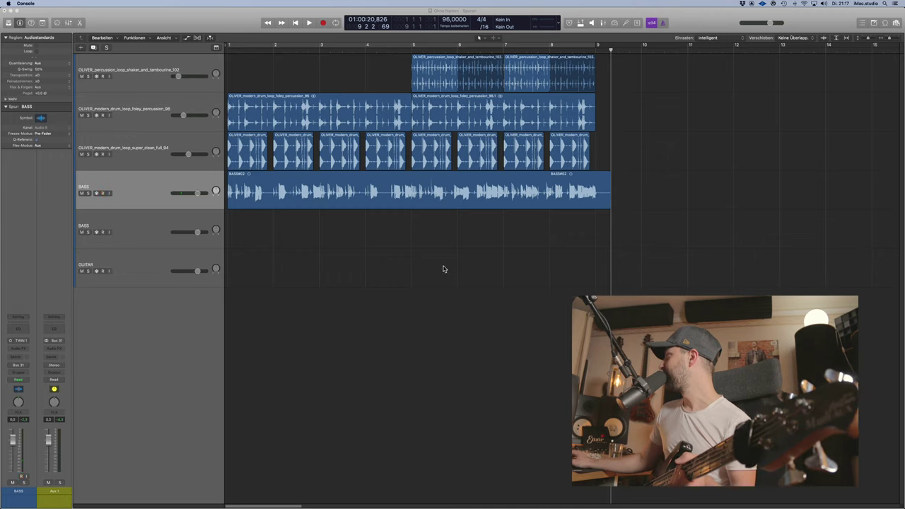
pyautogui.click(370, 179)
pyautogui.press('Delete')
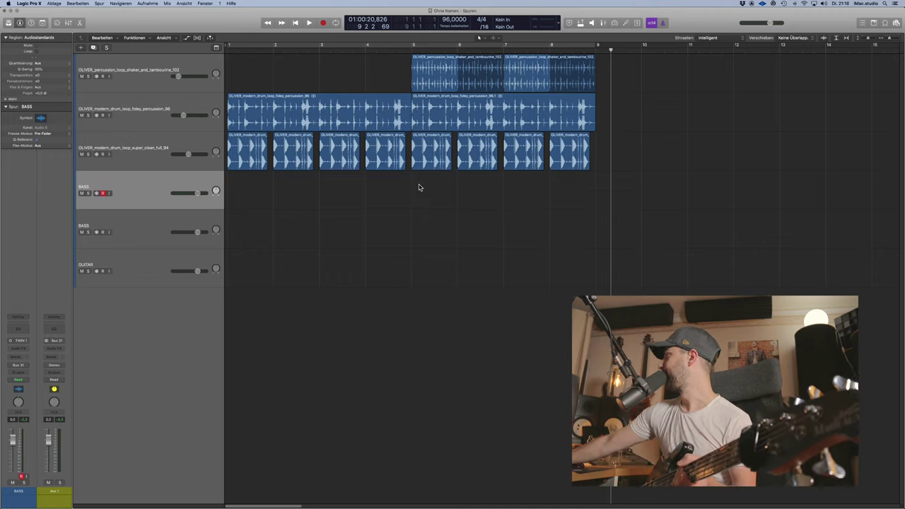
pyautogui.press('r')
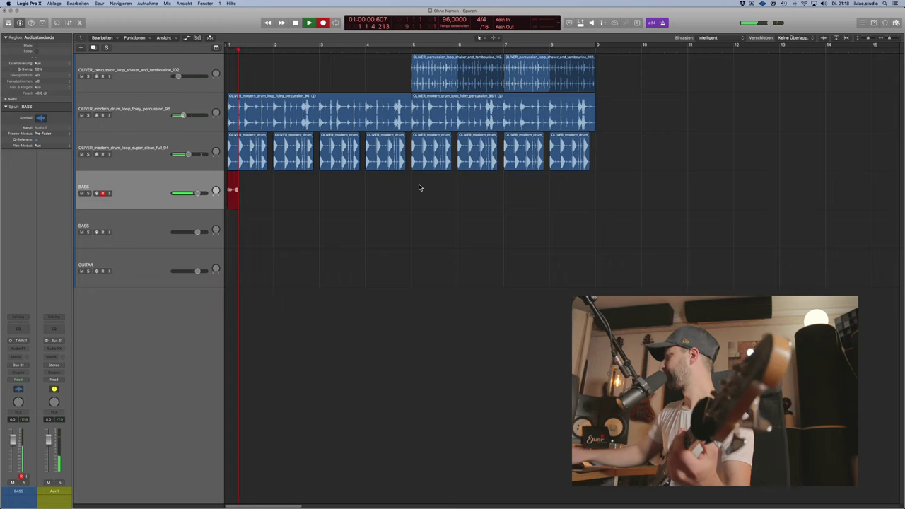
pyautogui.press('Return')
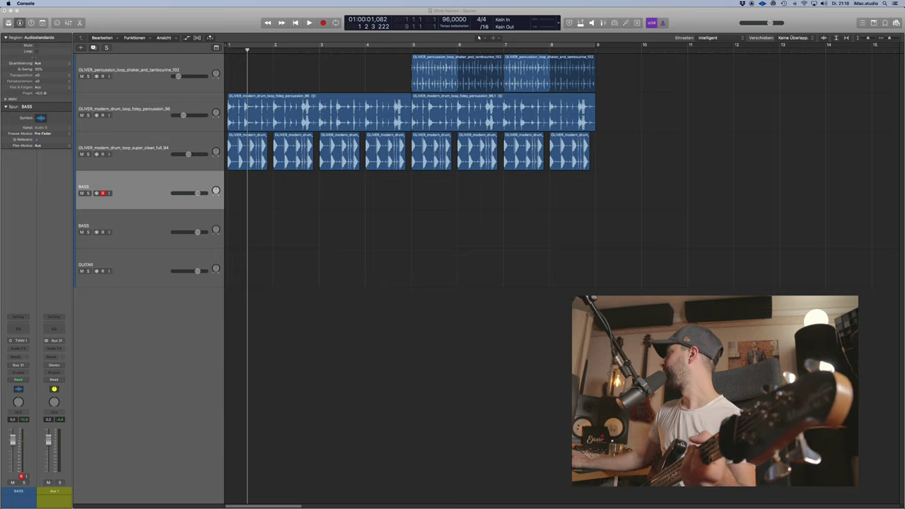
pyautogui.click(313, 341)
pyautogui.press('c')
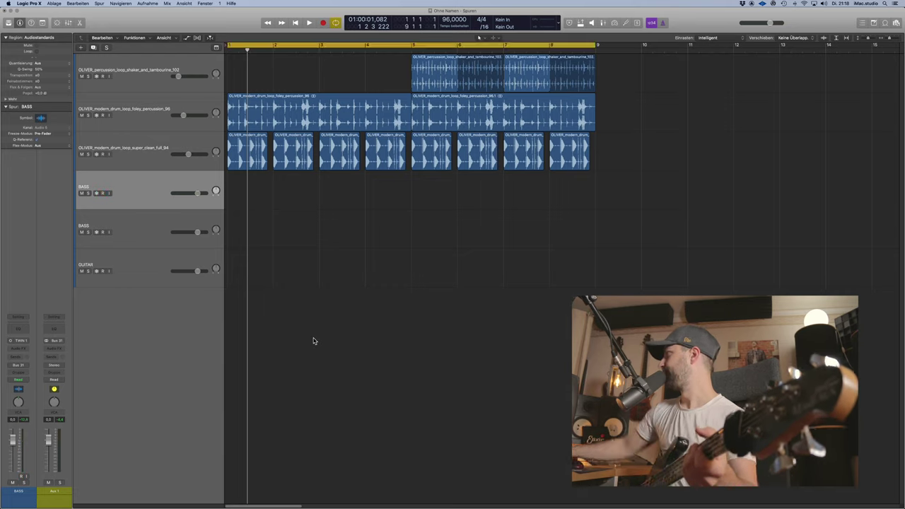
pyautogui.press('c')
# Record a bass take on the upper BASS track across the full eight bars of drums
pyautogui.press('r')
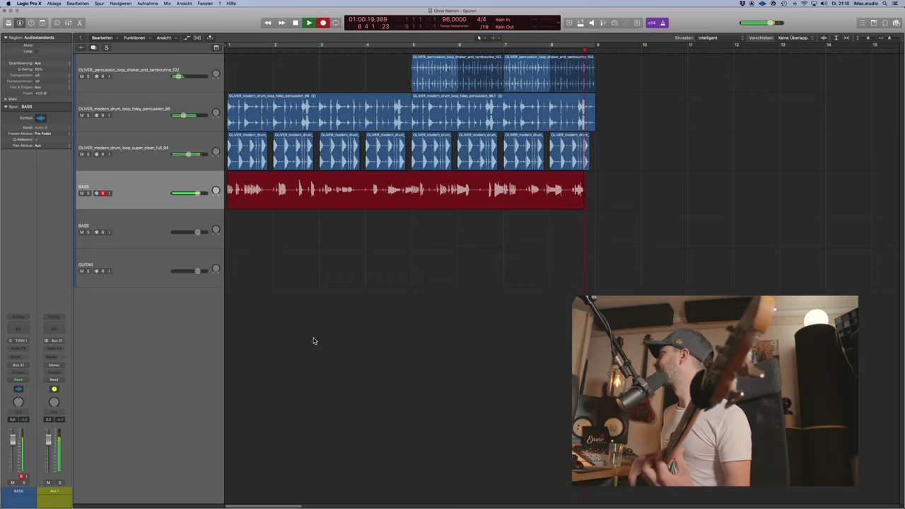
pyautogui.press('space')
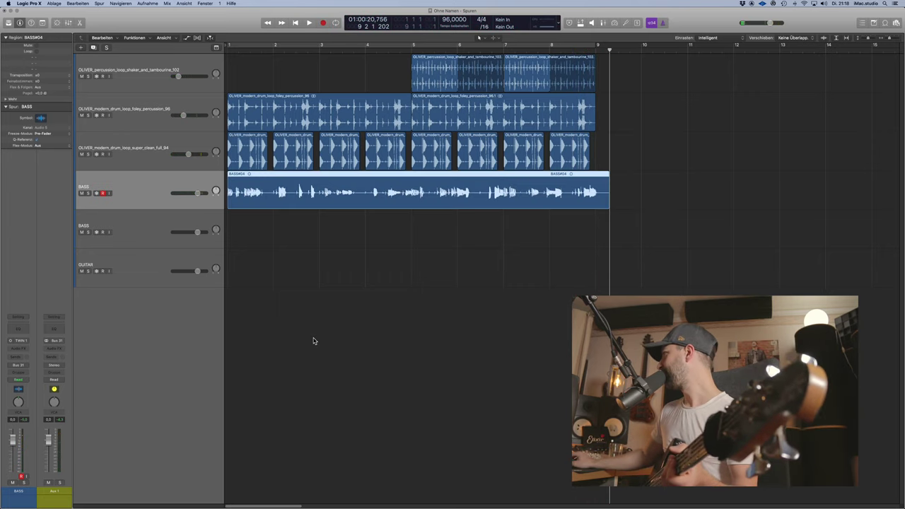
pyautogui.click(594, 239)
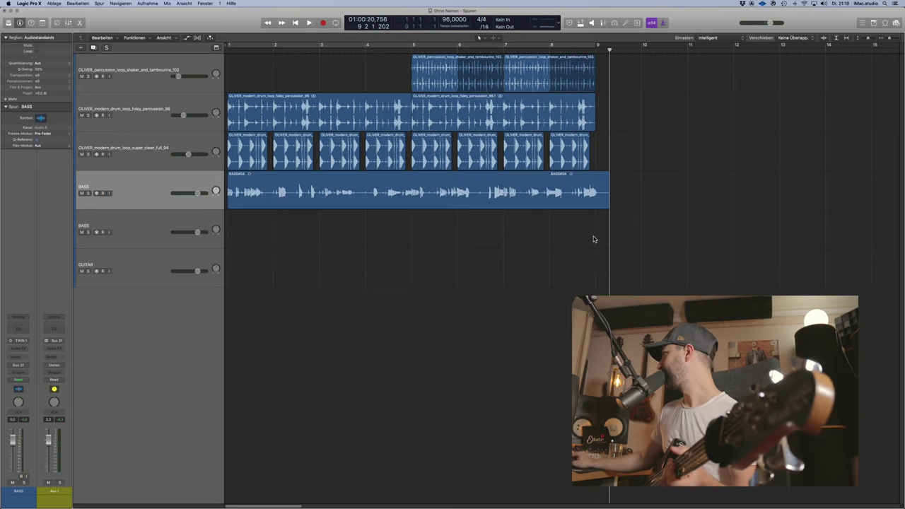
# Play back the recorded bass take with the eight-bar cycle turned on
pyautogui.click(588, 45)
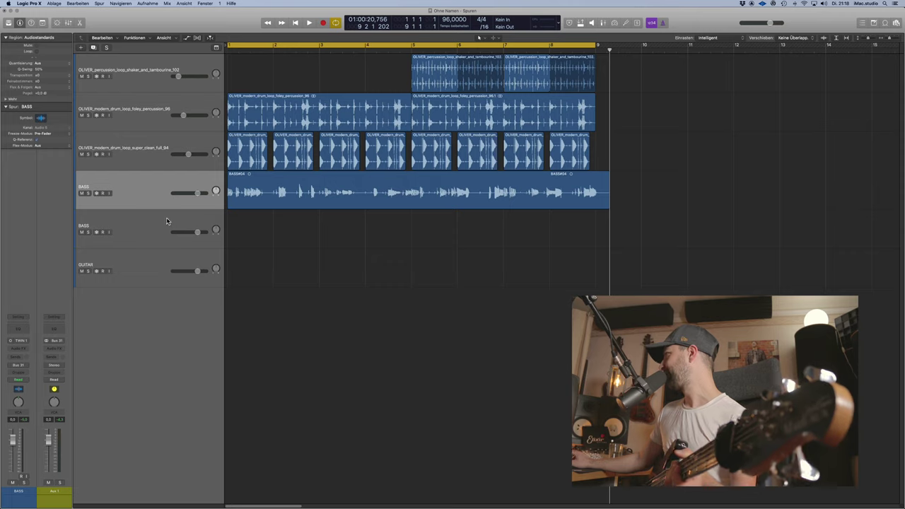
pyautogui.click(103, 194)
pyautogui.press('space')
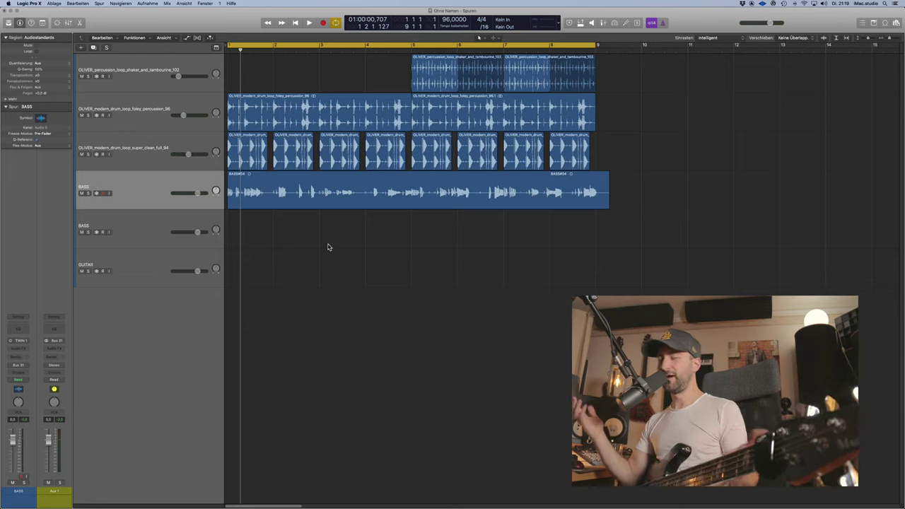
# Mute the upper BASS track and record a second eight-bar bass take on the lower BASS track
pyautogui.click(205, 231)
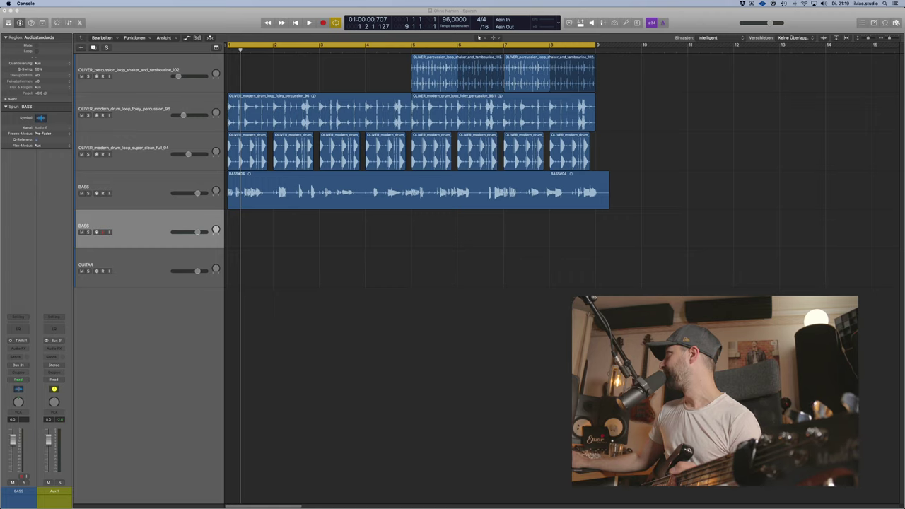
pyautogui.click(336, 205)
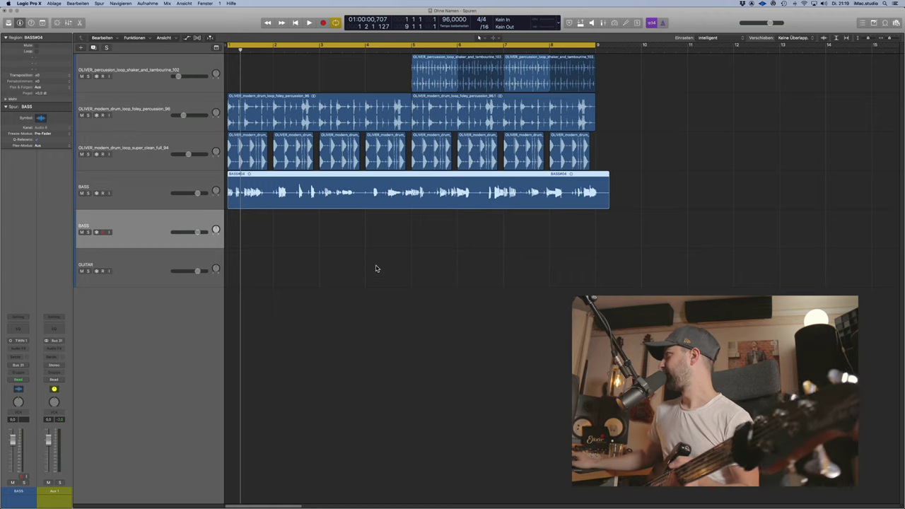
pyautogui.click(118, 188)
pyautogui.click(83, 193)
pyautogui.click(152, 232)
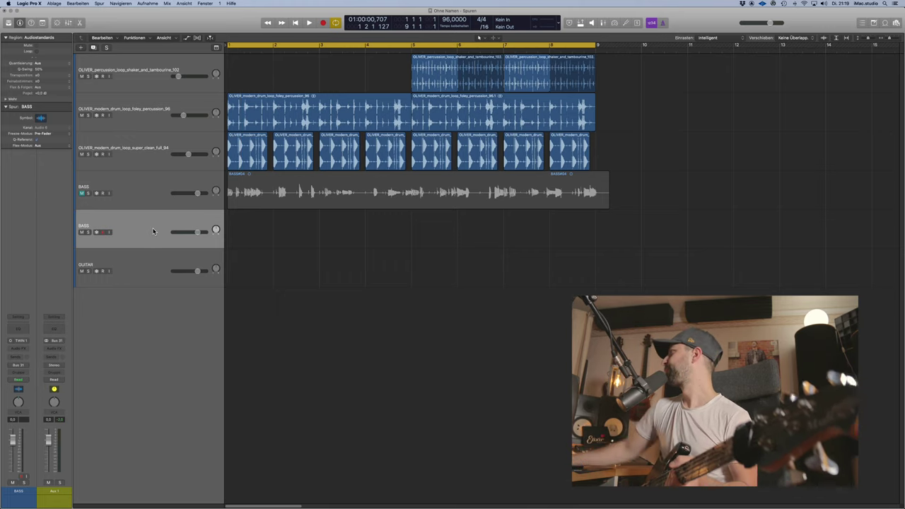
pyautogui.press('r')
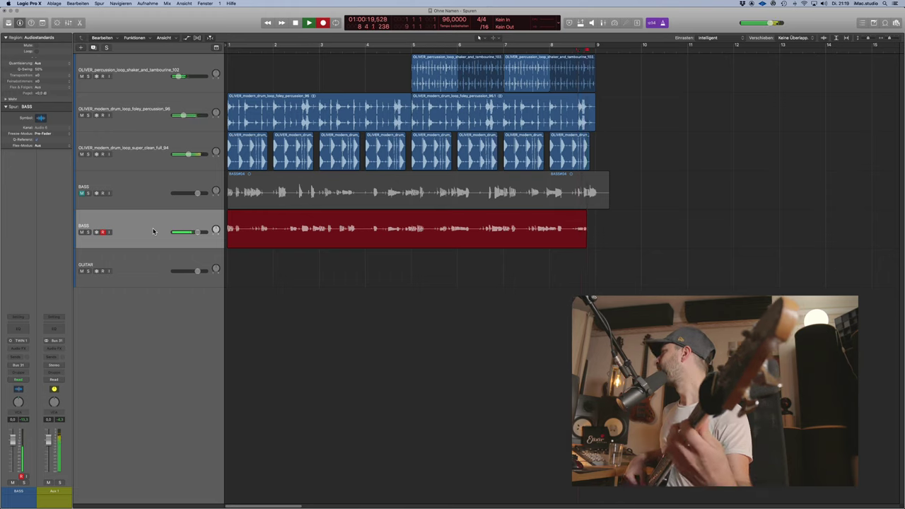
pyautogui.press('space')
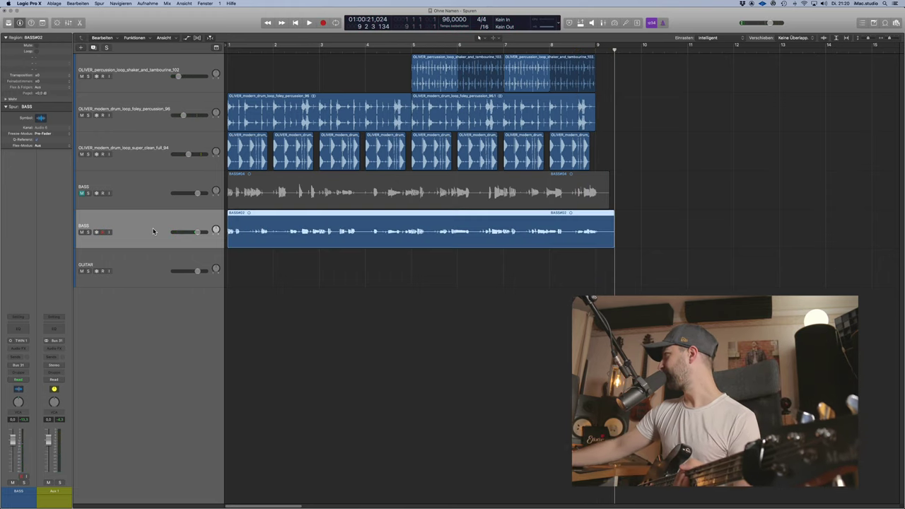
# Raise the region gain of the new bass take on the lower BASS track
pyautogui.click(326, 244)
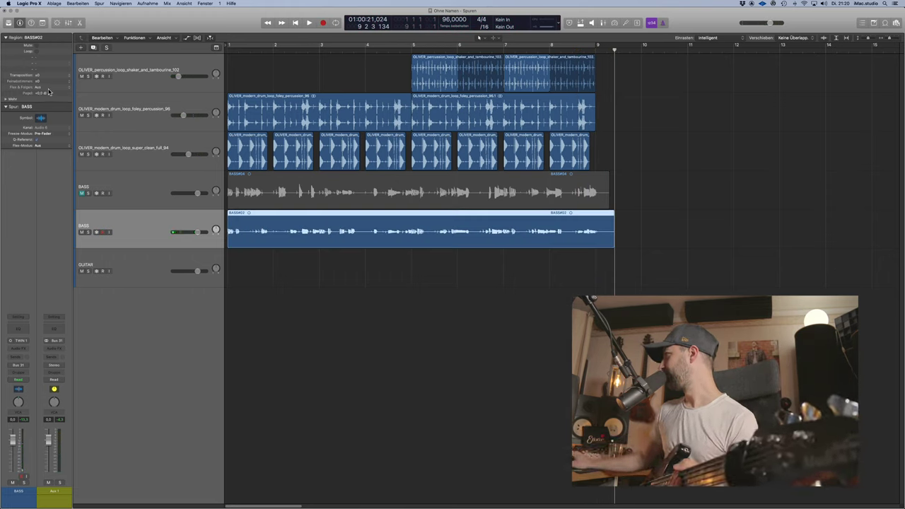
pyautogui.moveTo(49, 92); pyautogui.dragTo(45, 67)
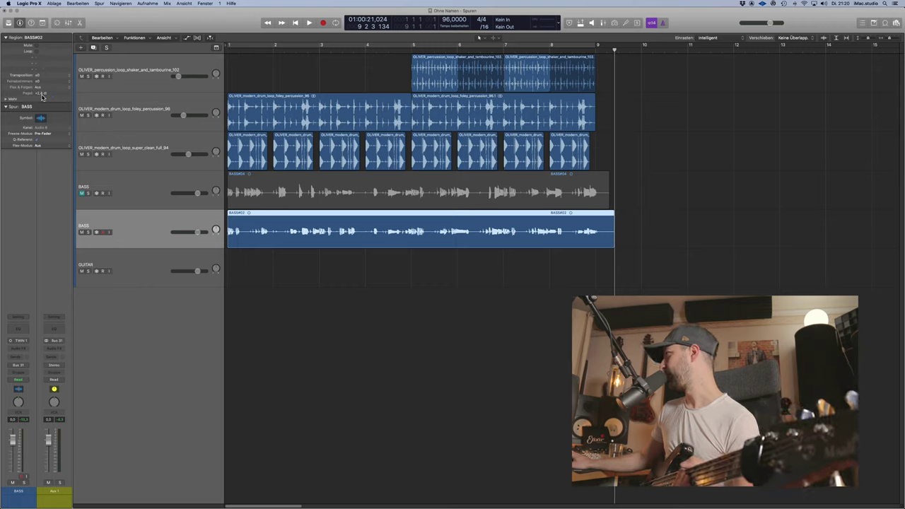
pyautogui.click(433, 315)
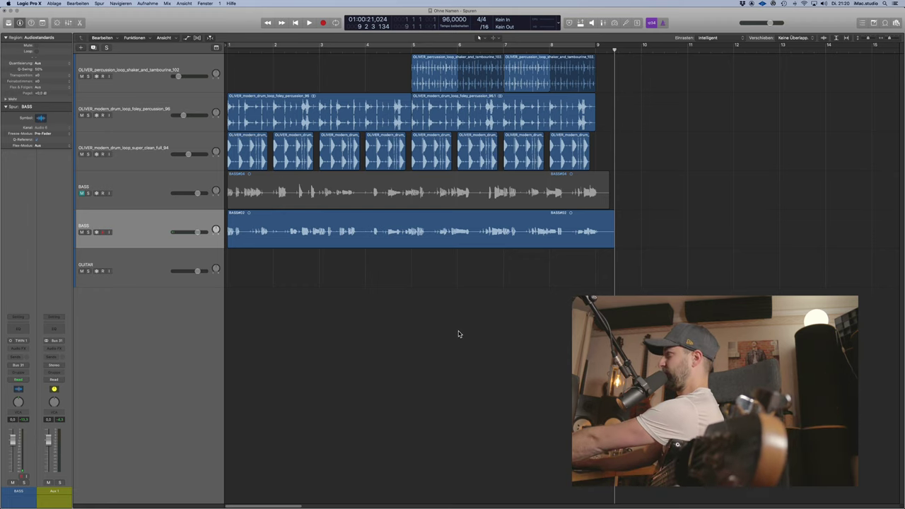
# Turn off the upper BASS track's mute and mute its recorded region instead, leaving the lower BASS region unmuted
pyautogui.press('super+Down')
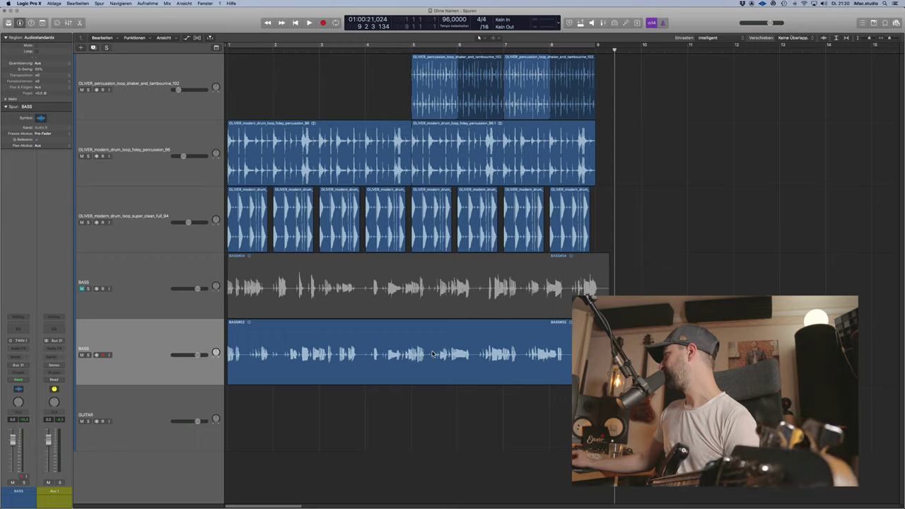
pyautogui.click(461, 298)
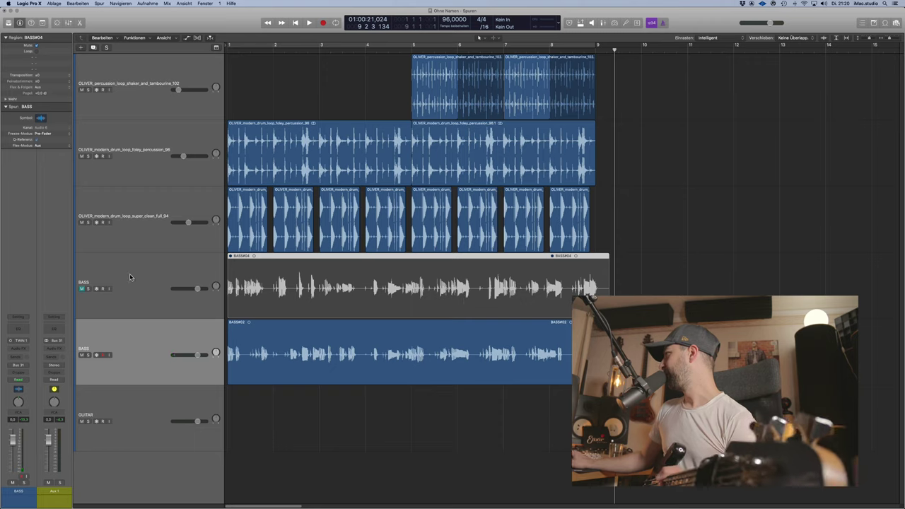
pyautogui.click(196, 332)
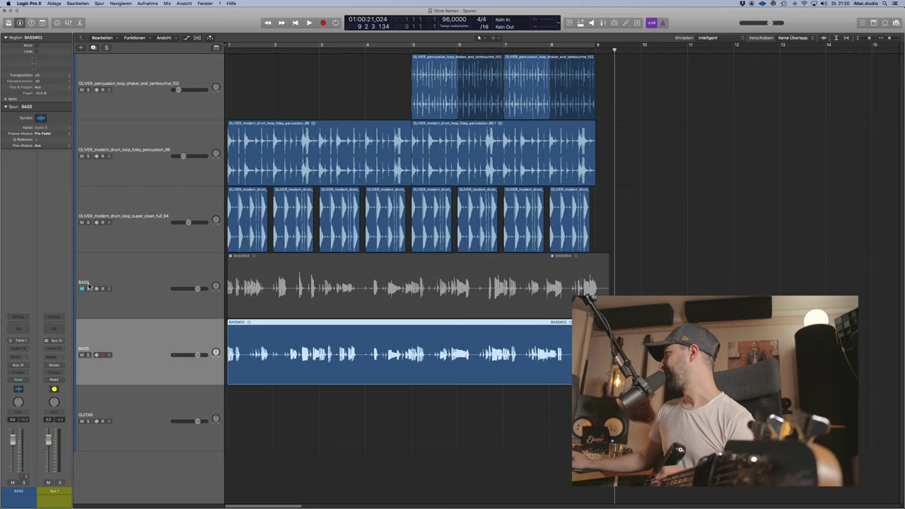
pyautogui.click(275, 295)
pyautogui.hotkey('ctrl', 'm')
pyautogui.click(367, 354)
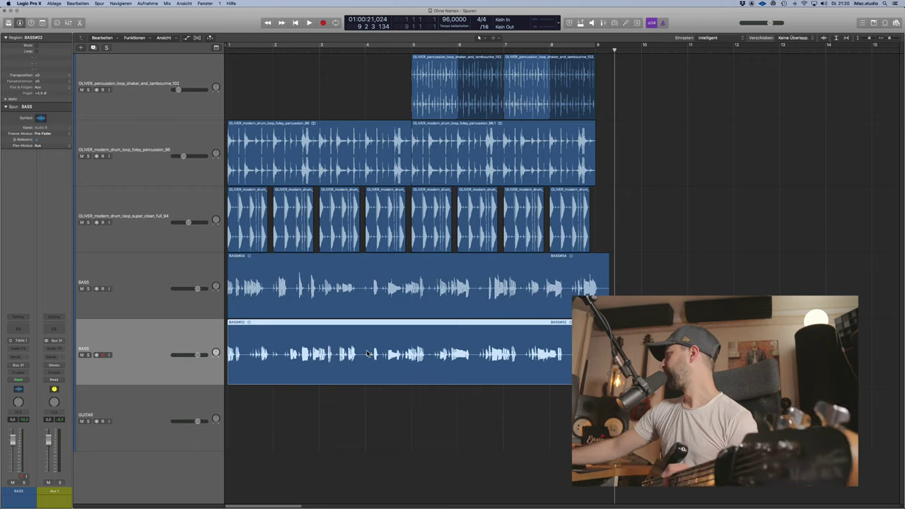
pyautogui.hotkey('ctrl', 'm')
pyautogui.hotkey('ctrl', 'm')
pyautogui.click(377, 299)
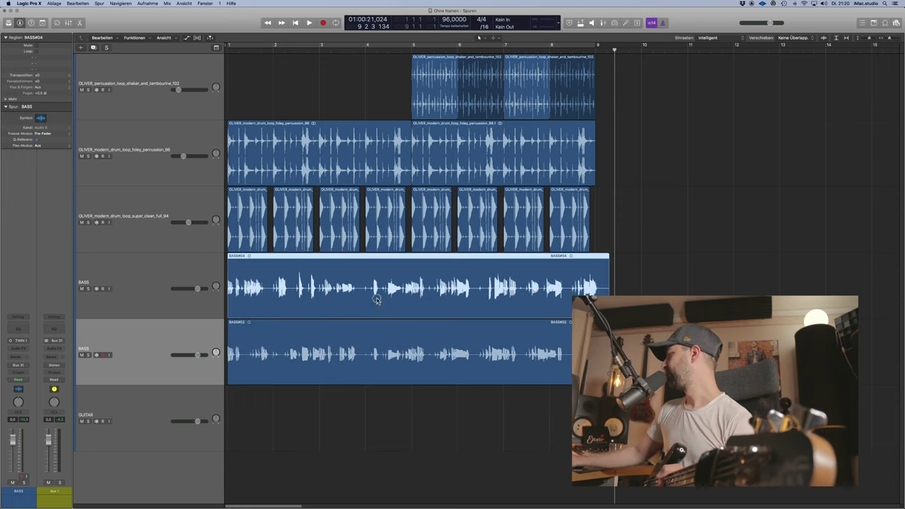
pyautogui.hotkey('ctrl', 'm')
# Play back the lower bass take with the drums and percussion from the beginning through all eight bars
pyautogui.press('Return')
pyautogui.press('space')
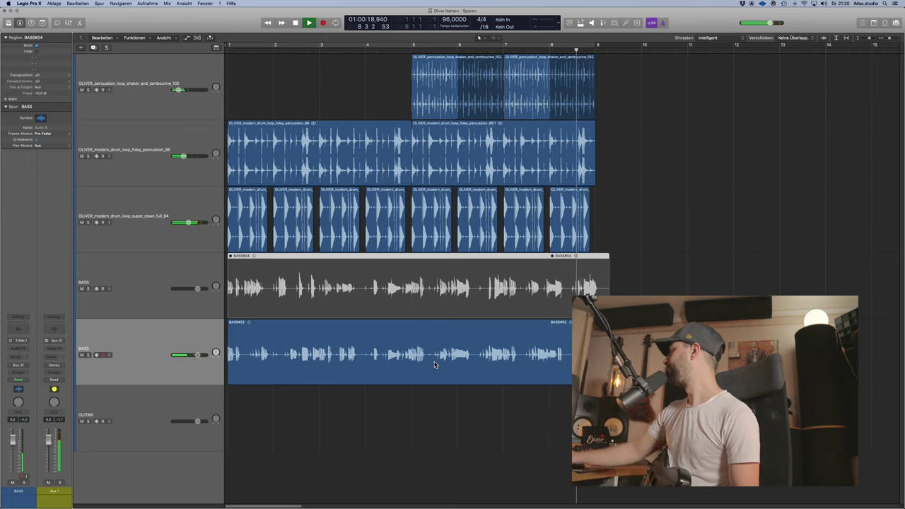
pyautogui.press('space')
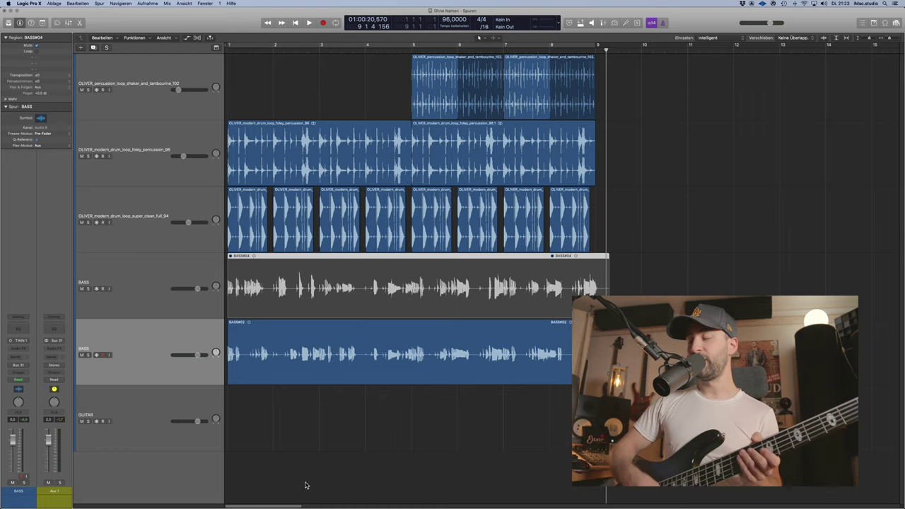
# Insert the mono CLA-76 compressor on the lower BASS track and place its window over the arrangement
pyautogui.click(316, 374)
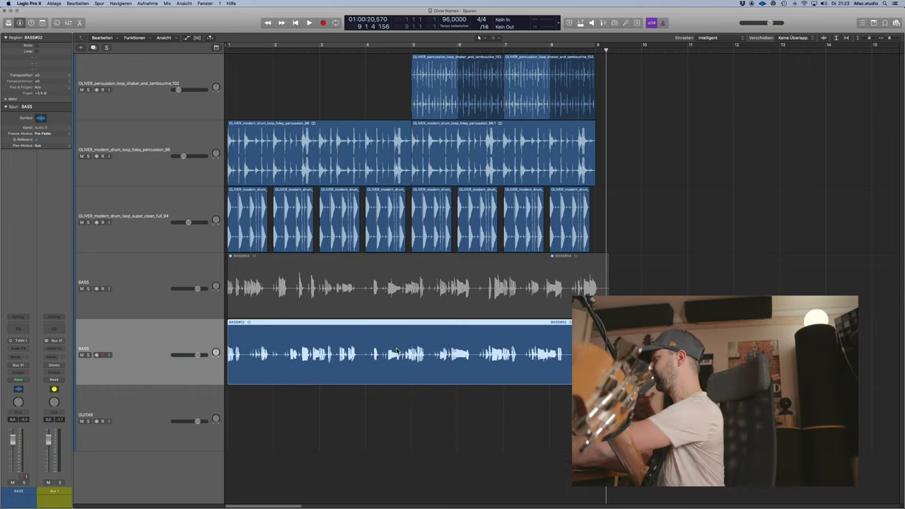
pyautogui.click(223, 394)
pyautogui.click(216, 378)
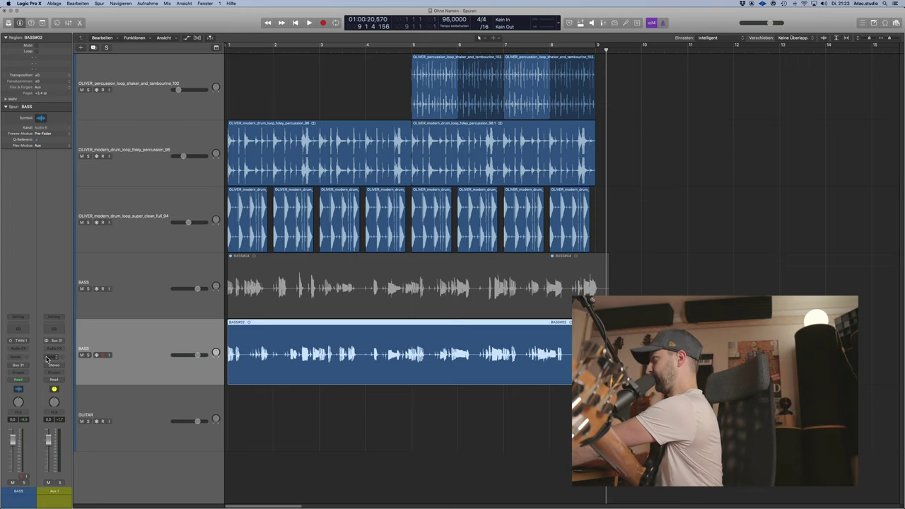
pyautogui.click(18, 349)
pyautogui.moveTo(35, 394)
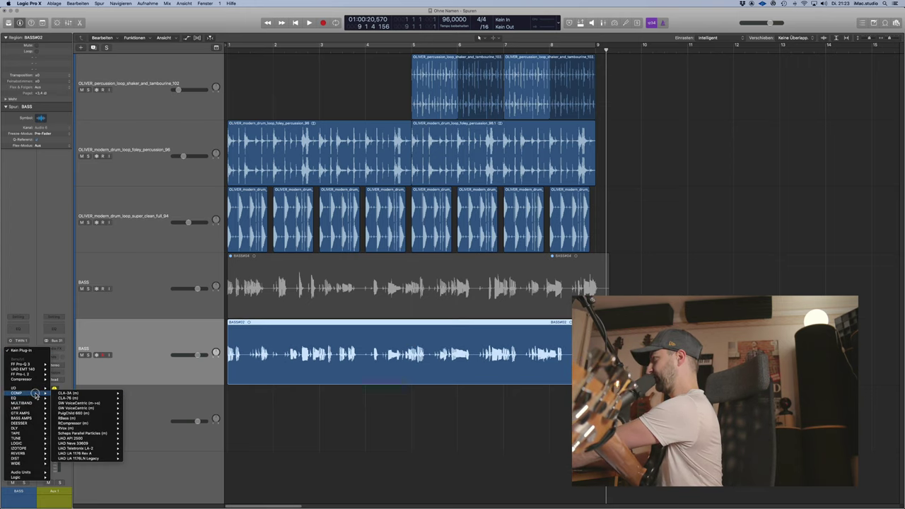
pyautogui.moveTo(82, 429)
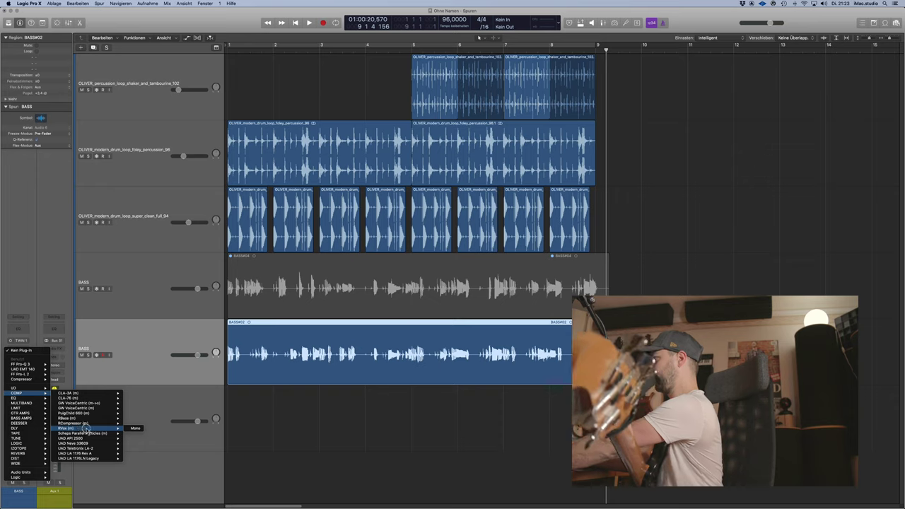
pyautogui.moveTo(85, 413)
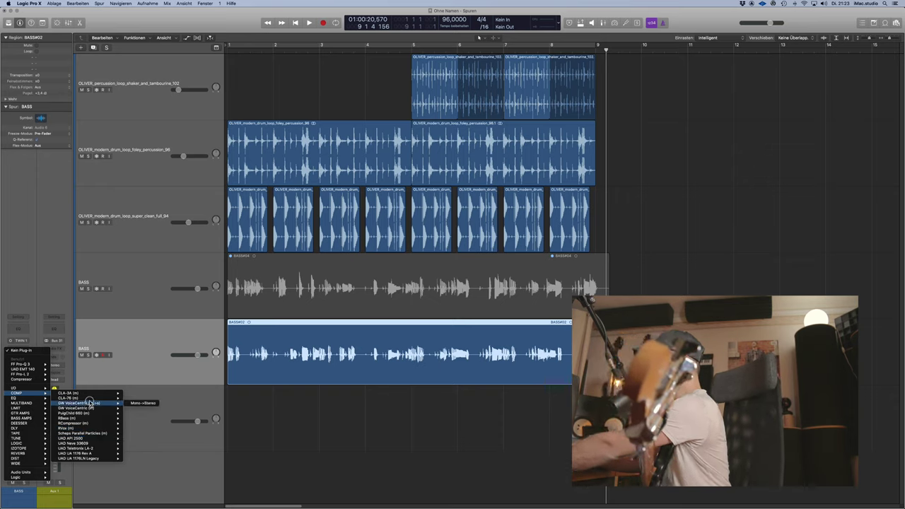
pyautogui.click(138, 400)
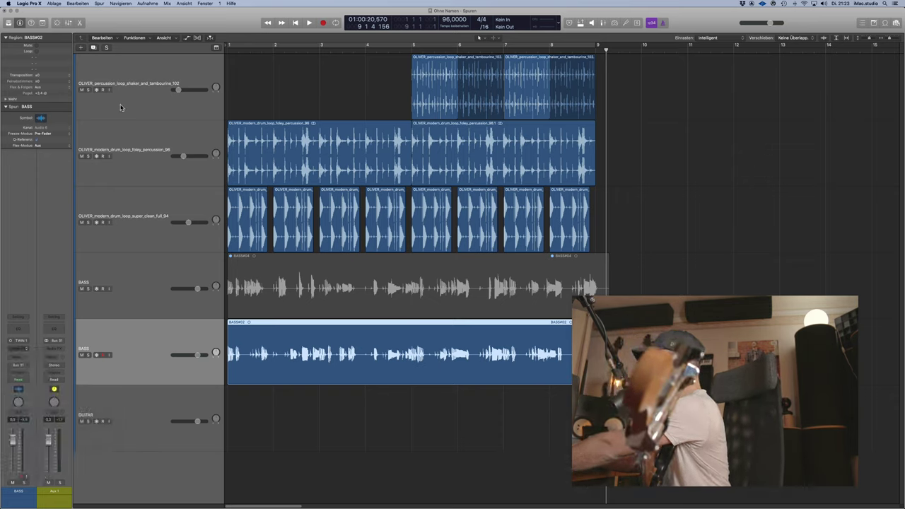
pyautogui.moveTo(111, 122); pyautogui.dragTo(398, 239)
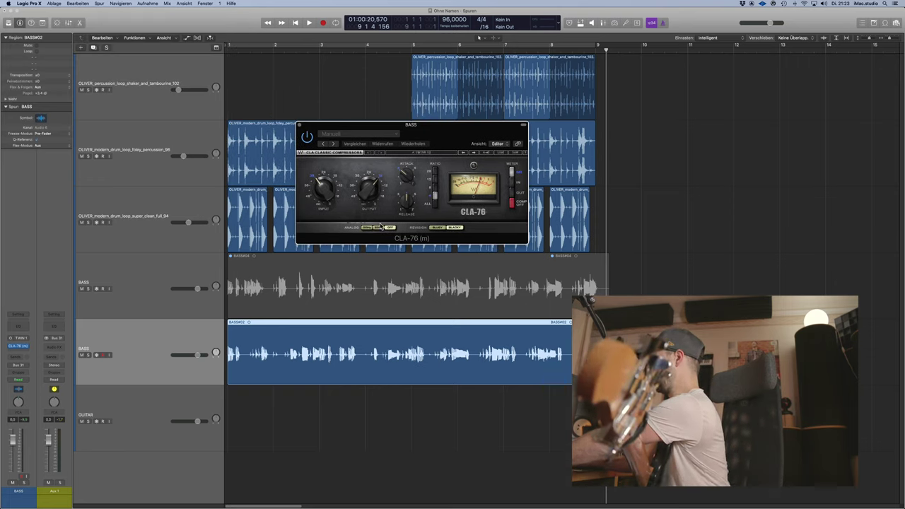
# Adjust the CLA-76's output, attack and release while the lower bass take plays, then close the compressor window
pyautogui.press('space')
pyautogui.moveTo(370, 208); pyautogui.dragTo(369, 203)
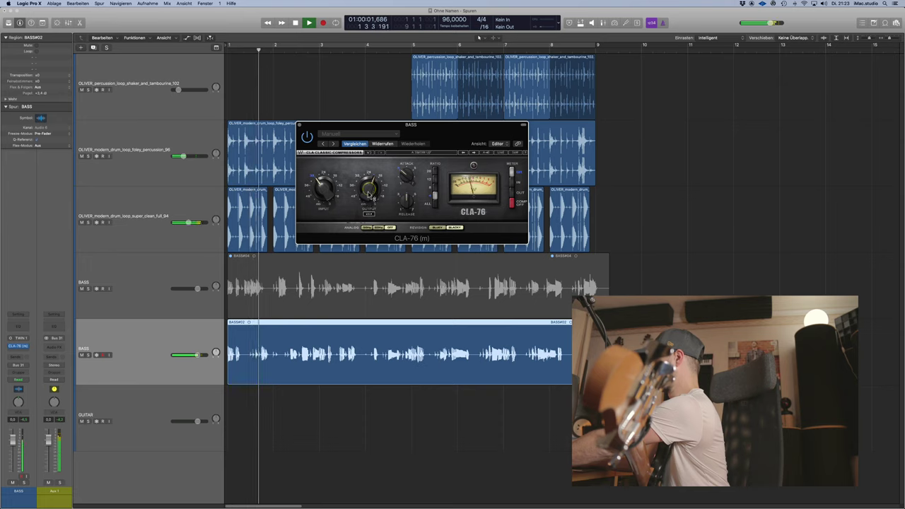
pyautogui.moveTo(410, 183); pyautogui.dragTo(412, 179)
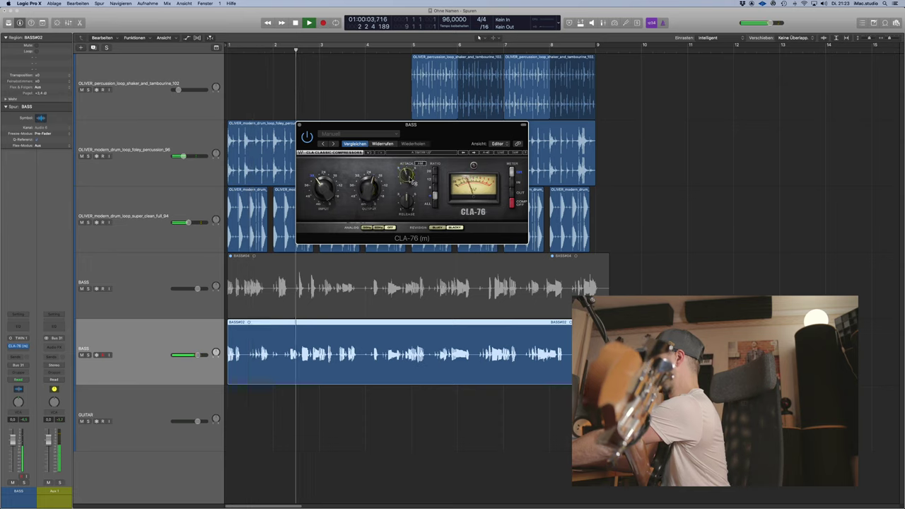
pyautogui.moveTo(407, 211); pyautogui.dragTo(409, 205)
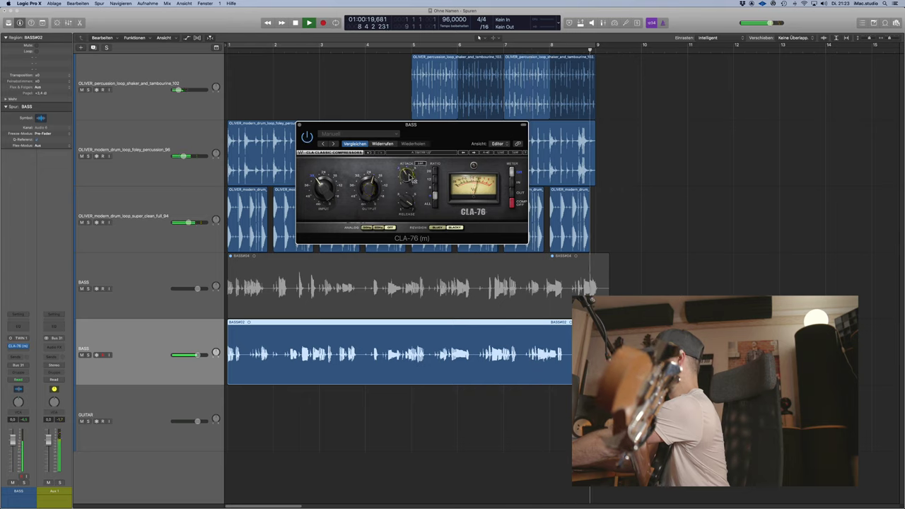
pyautogui.press('space')
pyautogui.click(300, 126)
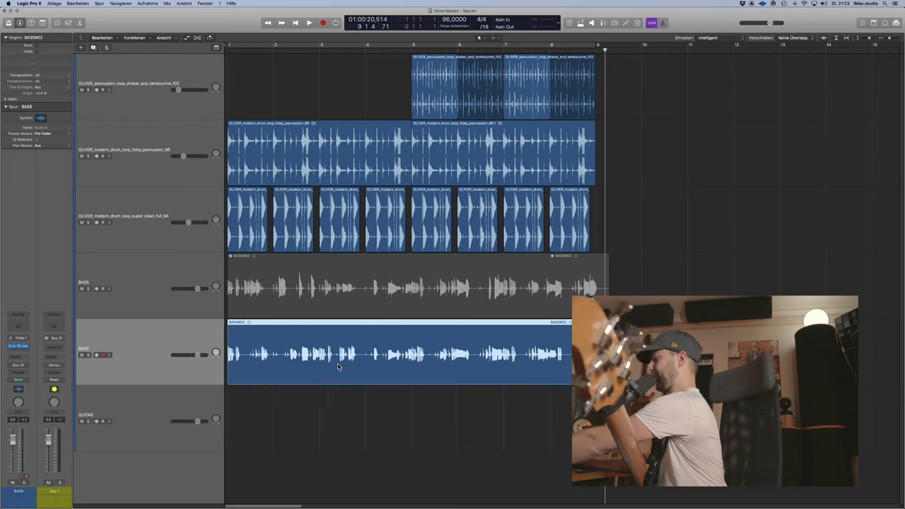
pyautogui.rightClick(301, 343)
pyautogui.click(310, 348)
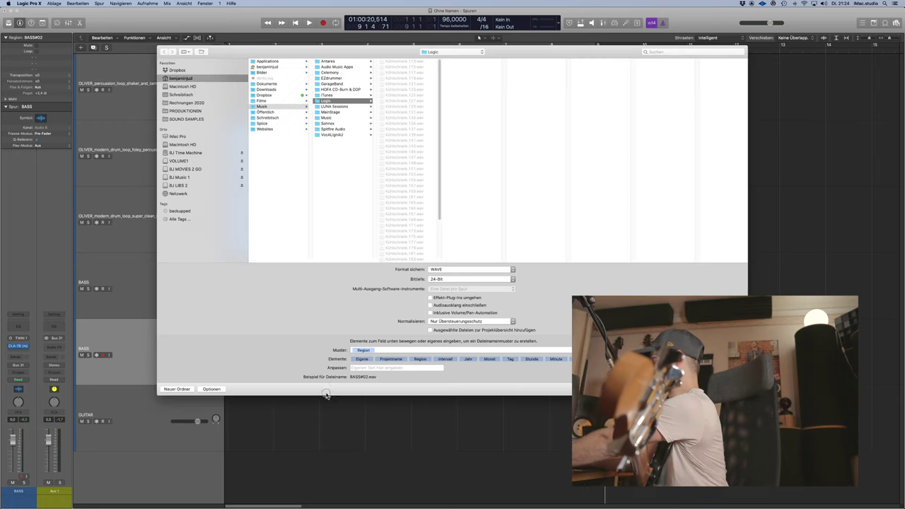
pyautogui.press('Escape')
# Bounce the lower bass region in place to a new track, keeping the source and including the effect plug-ins
pyautogui.rightClick(396, 366)
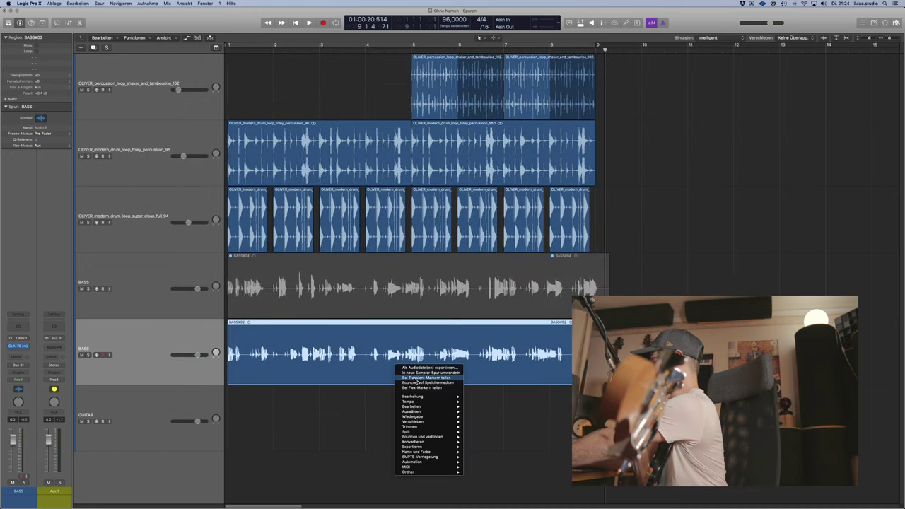
pyautogui.click(421, 384)
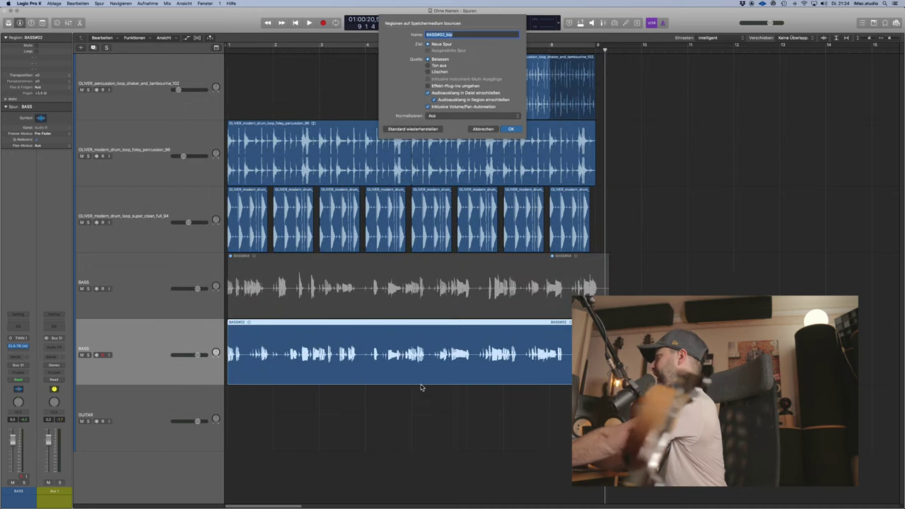
pyautogui.press('Escape')
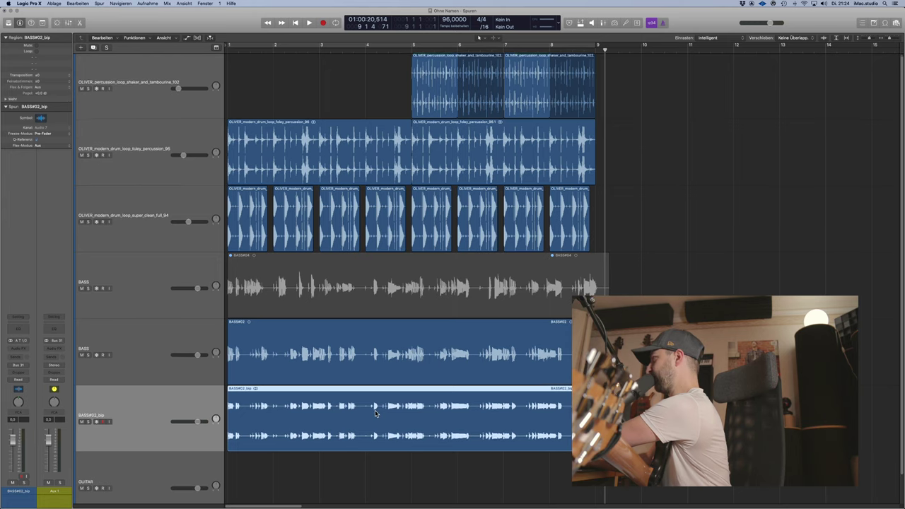
# Trim the ends of the lower BASS region and its bounced copy to bar 9
pyautogui.press('super+Down')
pyautogui.click(637, 431)
pyautogui.press('super+space')
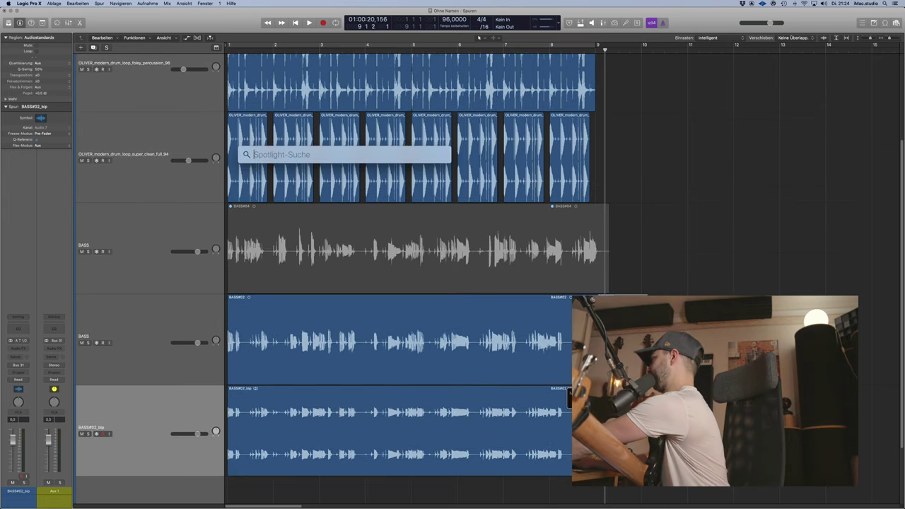
pyautogui.press('Escape')
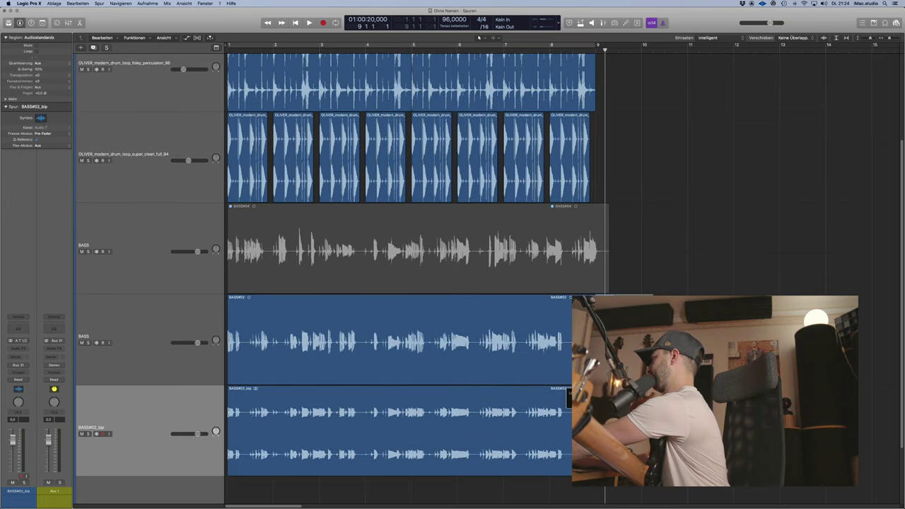
pyautogui.moveTo(598, 380); pyautogui.dragTo(596, 380)
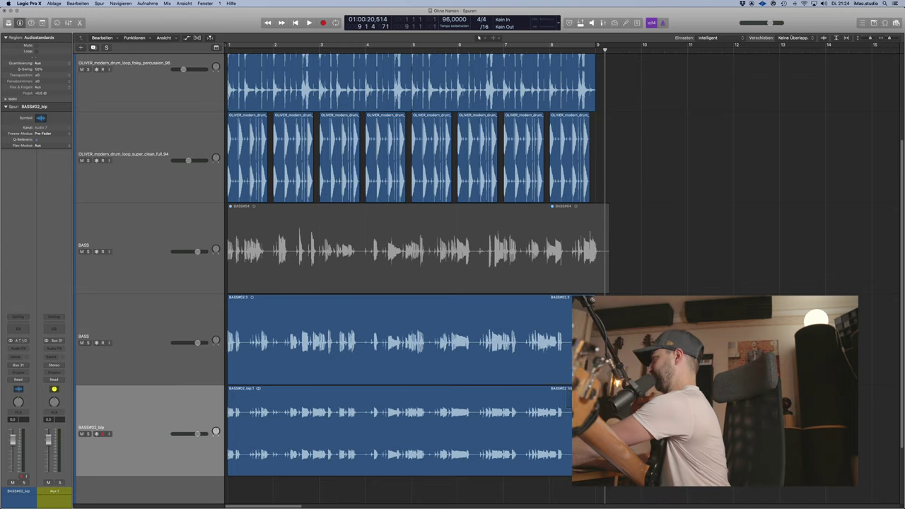
pyautogui.moveTo(643, 471); pyautogui.dragTo(596, 470)
# Raise the region gain of the bounced bass take for a waveform comparison with the uncompressed takes
pyautogui.scroll(-3, 357, 432)
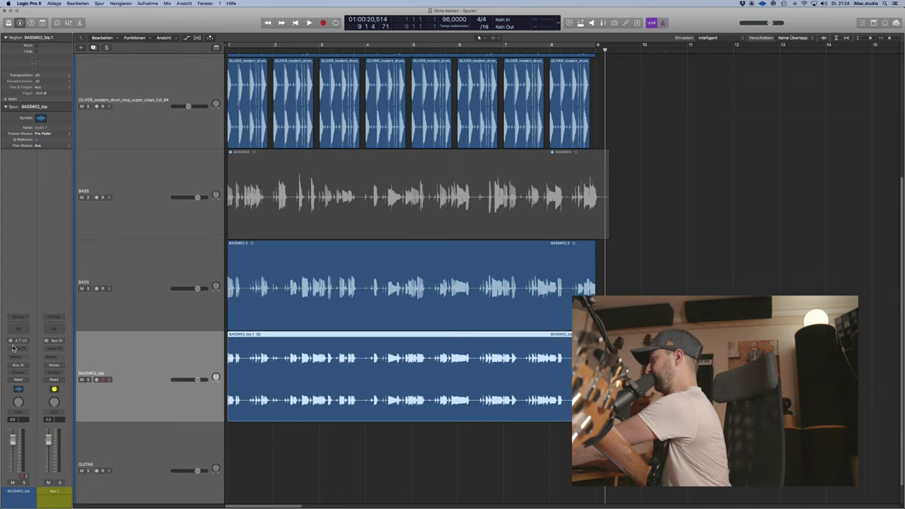
pyautogui.press('super+Down')
pyautogui.press('super+Down')
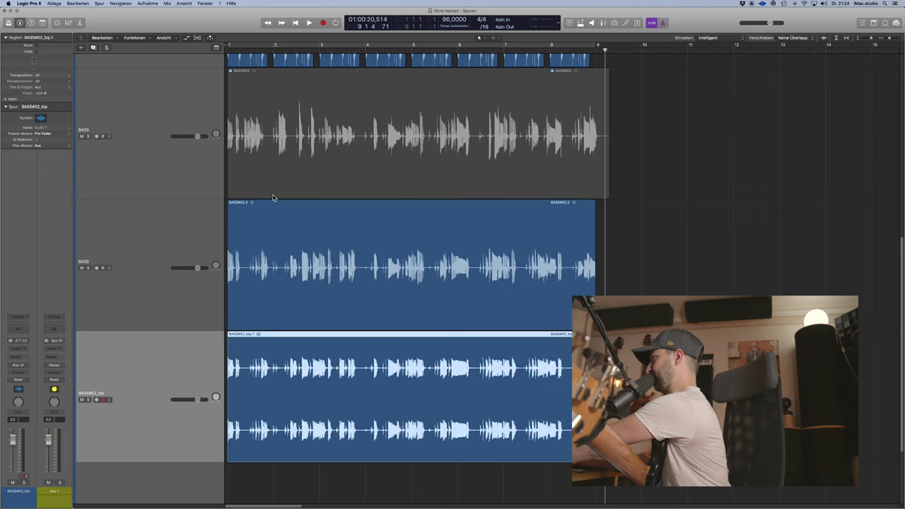
pyautogui.press('super+Right')
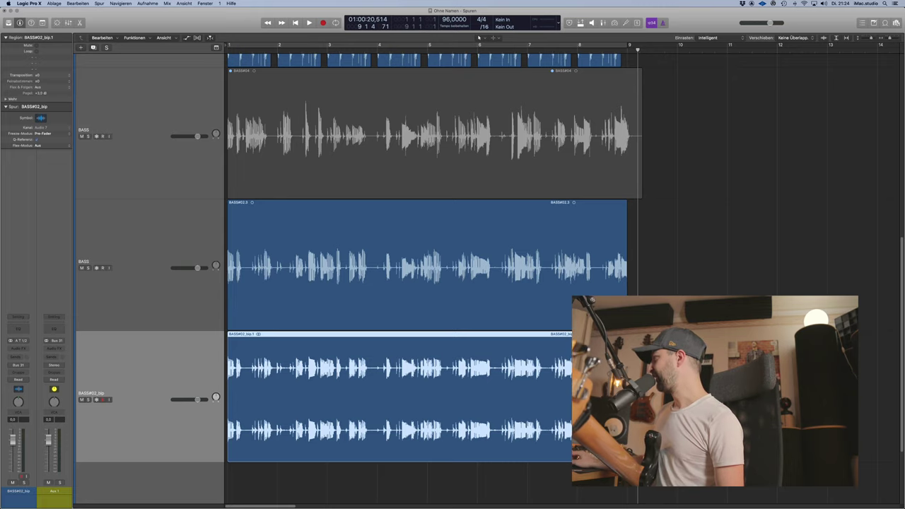
# Insert the mono CLA-76 compressor on the upper BASS track
pyautogui.scroll(2, 491, 162)
pyautogui.click(162, 189)
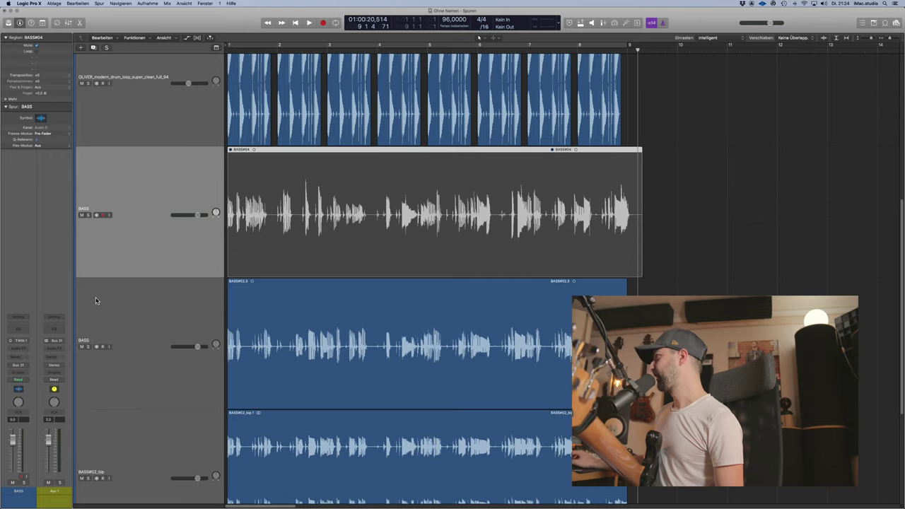
pyautogui.click(18, 349)
pyautogui.moveTo(29, 364)
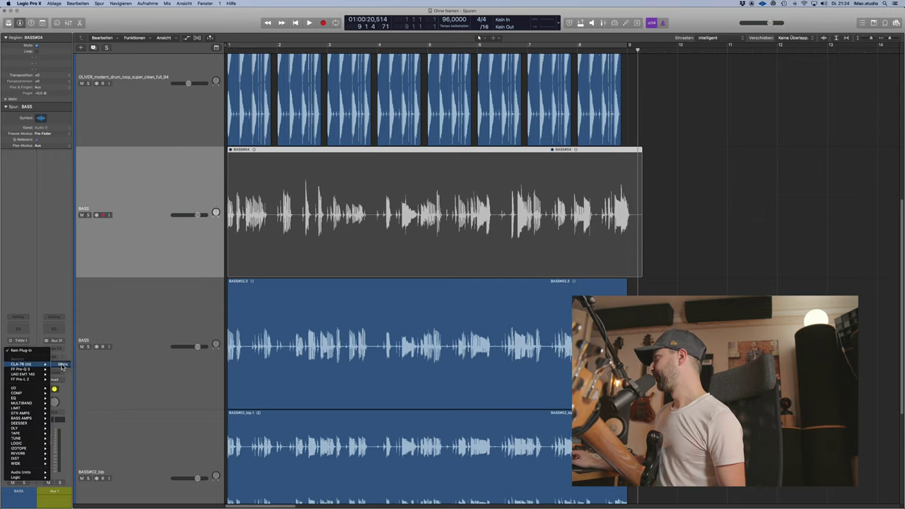
pyautogui.click(61, 365)
# Unmute the upper bass region and mute both the lower bass region and its bounced copy
pyautogui.click(324, 281)
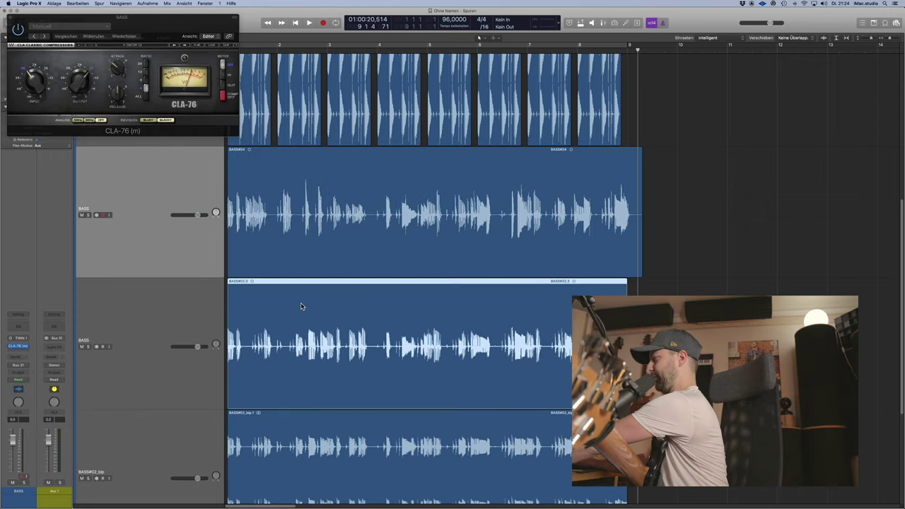
pyautogui.press('super+Up')
pyautogui.scroll(-3, 314, 338)
pyautogui.moveTo(703, 418); pyautogui.dragTo(435, 252)
pyautogui.hotkey('ctrl', 'm')
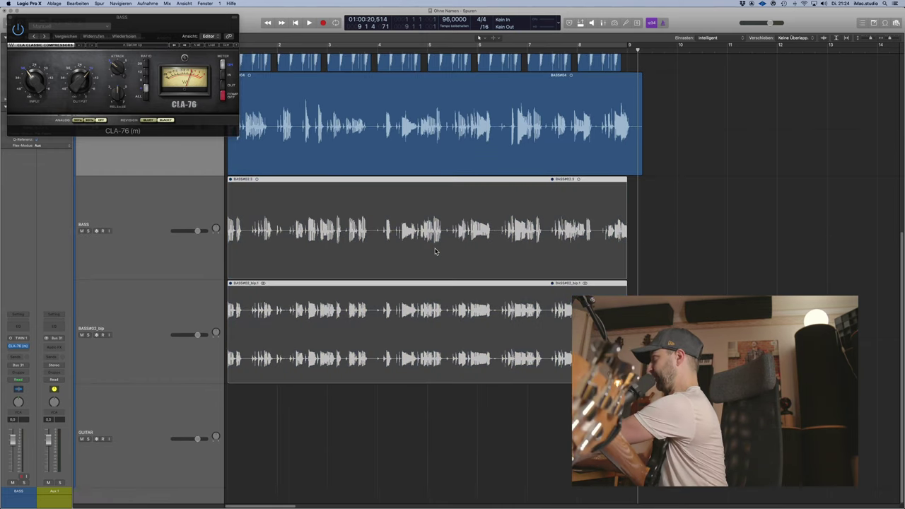
# Move the CLA-76 window over the arrangement and start cycled playback of the upper bass take from bar 1
pyautogui.scroll(3, 345, 212)
pyautogui.moveTo(190, 29); pyautogui.dragTo(386, 97)
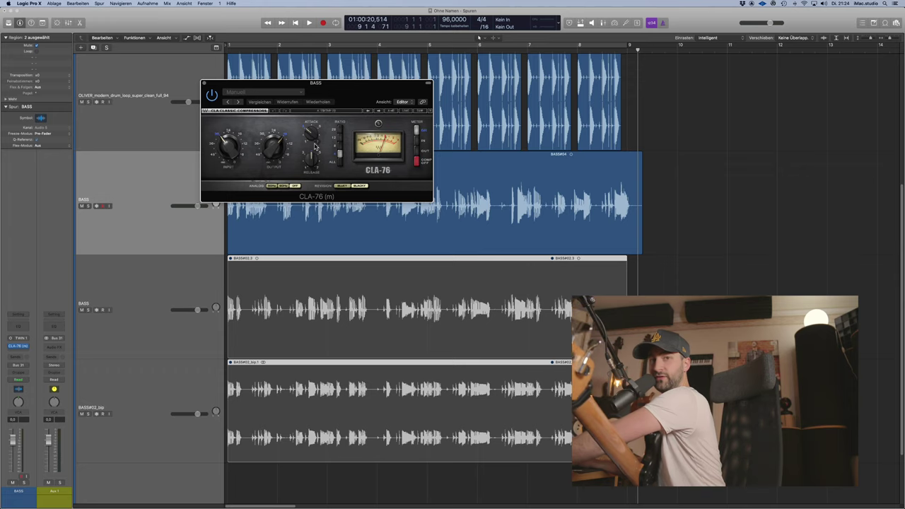
pyautogui.press('space')
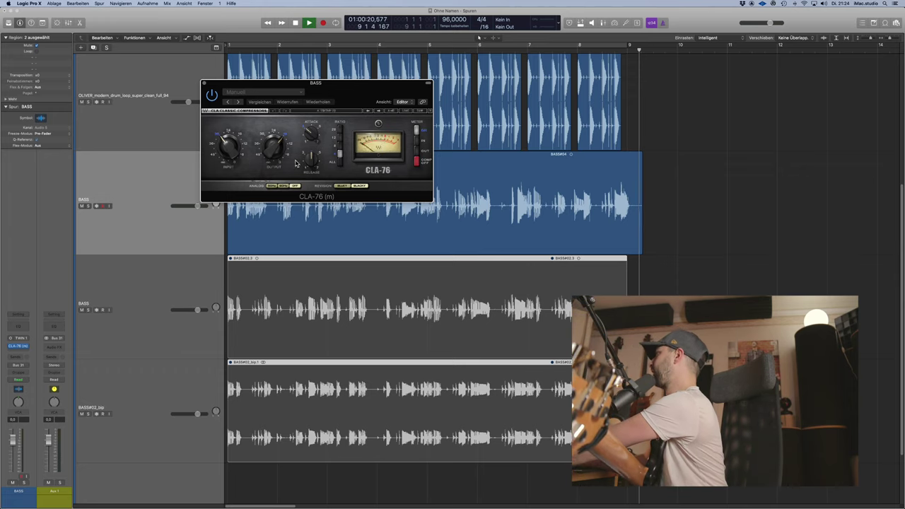
pyautogui.click(232, 46)
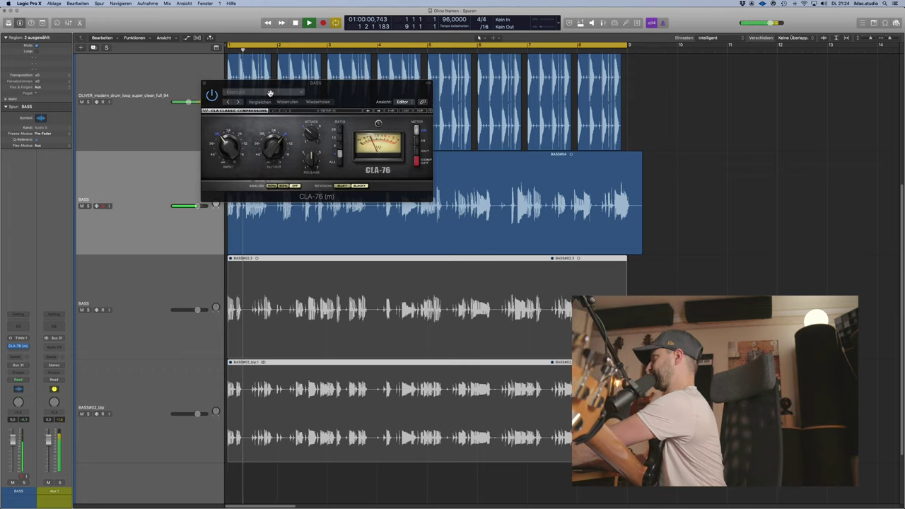
# Move the CLA-76 window away from the start of the bass take and adjust its input and release during playback
pyautogui.moveTo(311, 92); pyautogui.dragTo(460, 146)
pyautogui.click(376, 202)
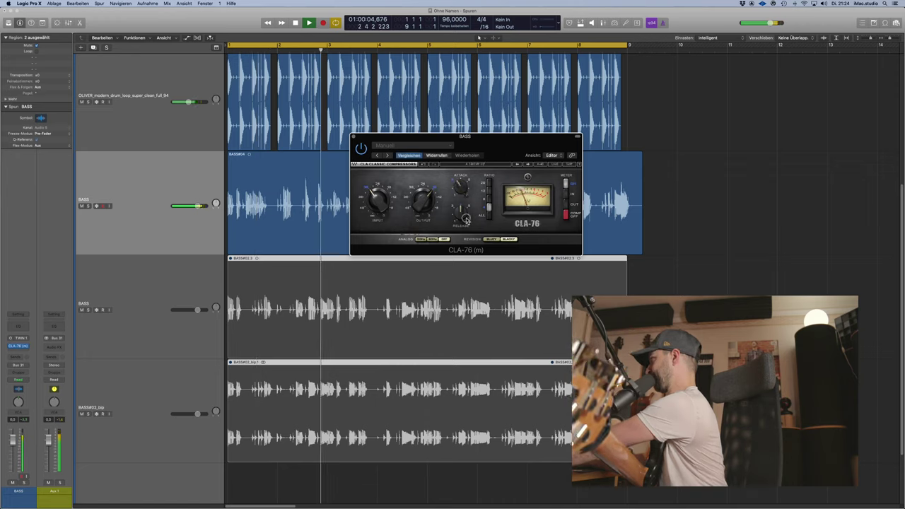
pyautogui.moveTo(461, 216)
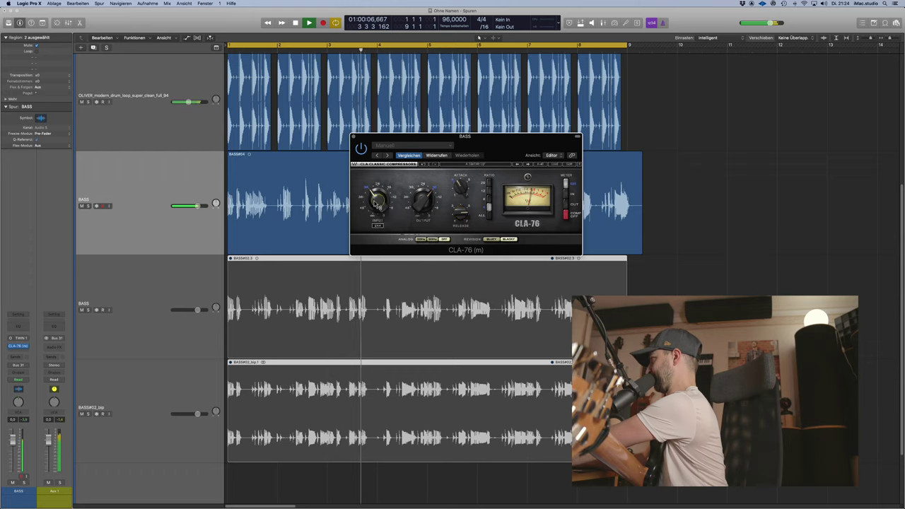
pyautogui.moveTo(377, 206); pyautogui.dragTo(376, 204)
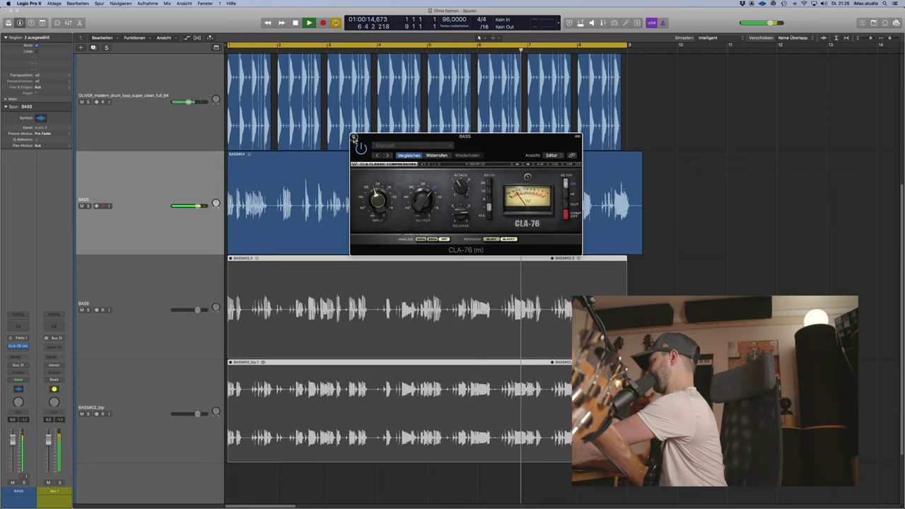
# Close the CLA-76, stop playback, and bounce the upper bass region in place onto a new track
pyautogui.click(353, 137)
pyautogui.press('space')
pyautogui.rightClick(414, 199)
pyautogui.click(430, 201)
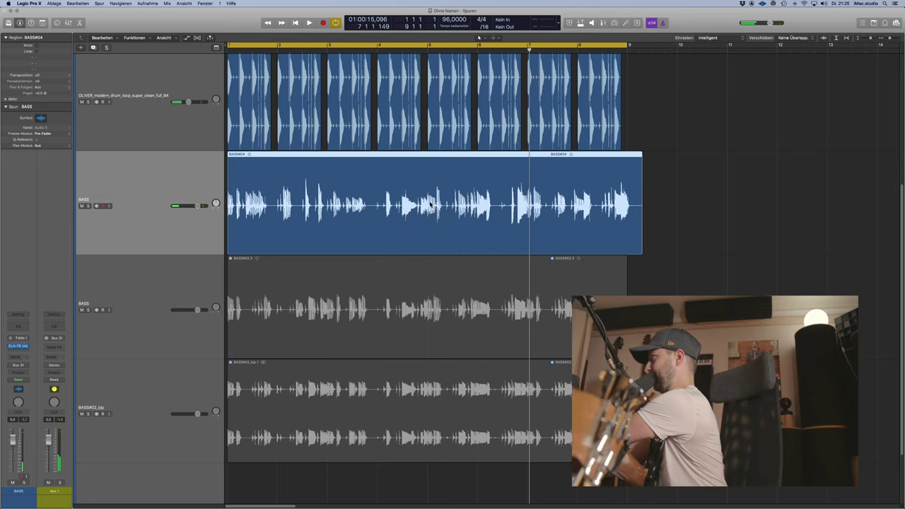
pyautogui.press('Return')
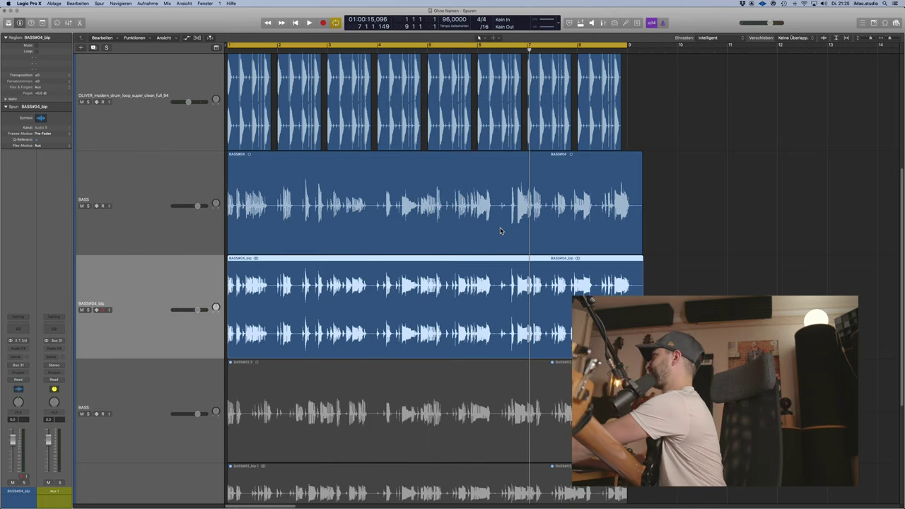
# Mute the original BASS#04 region and slightly lower the volume of its bounced track
pyautogui.click(553, 189)
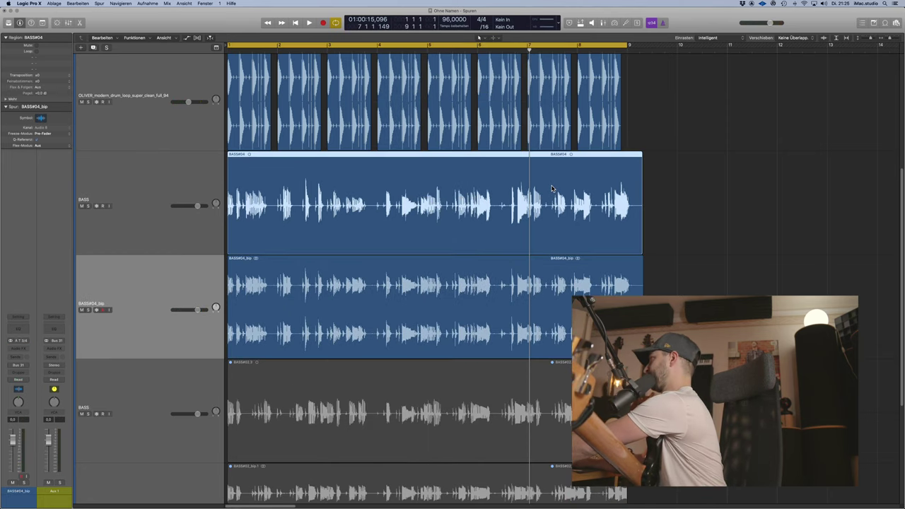
pyautogui.press('m')
pyautogui.scroll(-2, 410, 246)
pyautogui.click(407, 242)
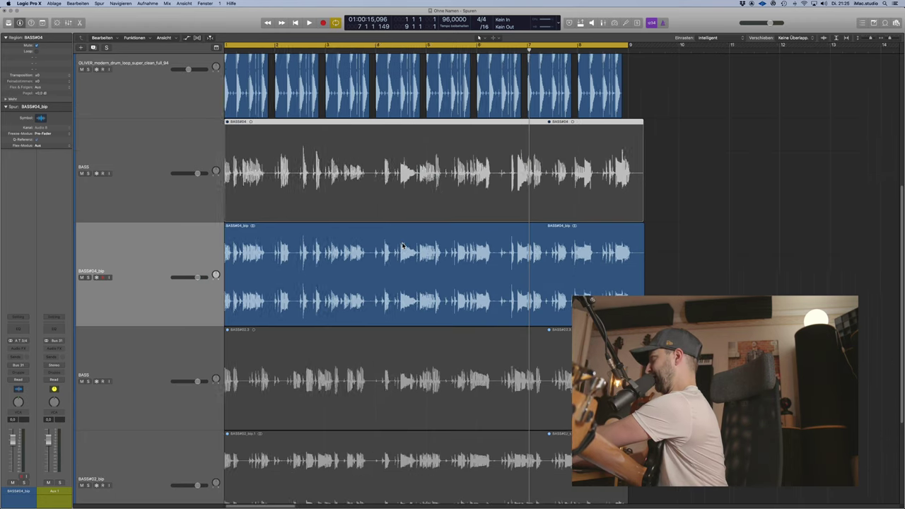
pyautogui.press('super+Right')
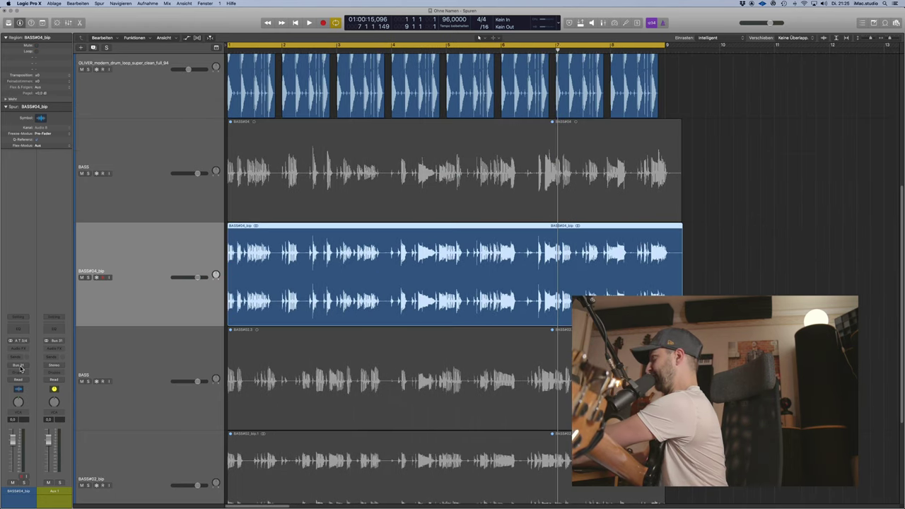
pyautogui.moveTo(13, 442); pyautogui.dragTo(13, 443)
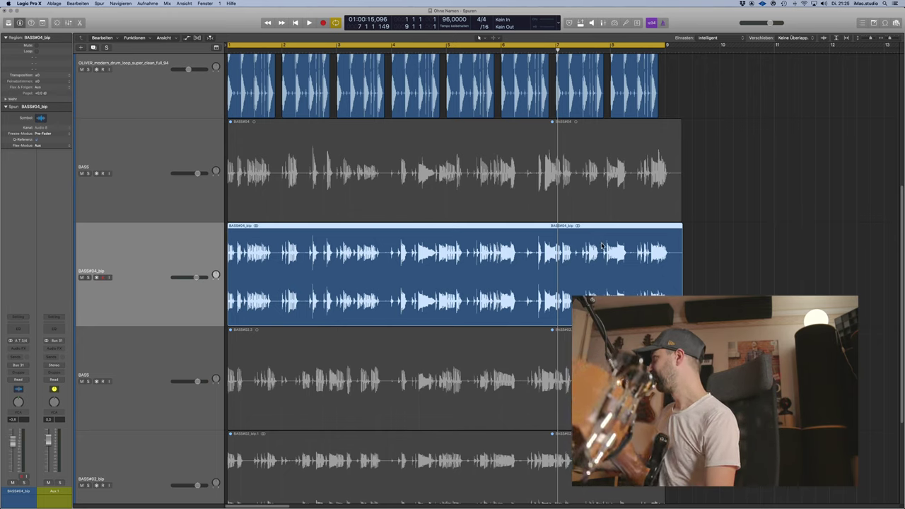
# Compare the waveforms of both bass takes with those of their compressed bounces
pyautogui.scroll(-2, 394, 271)
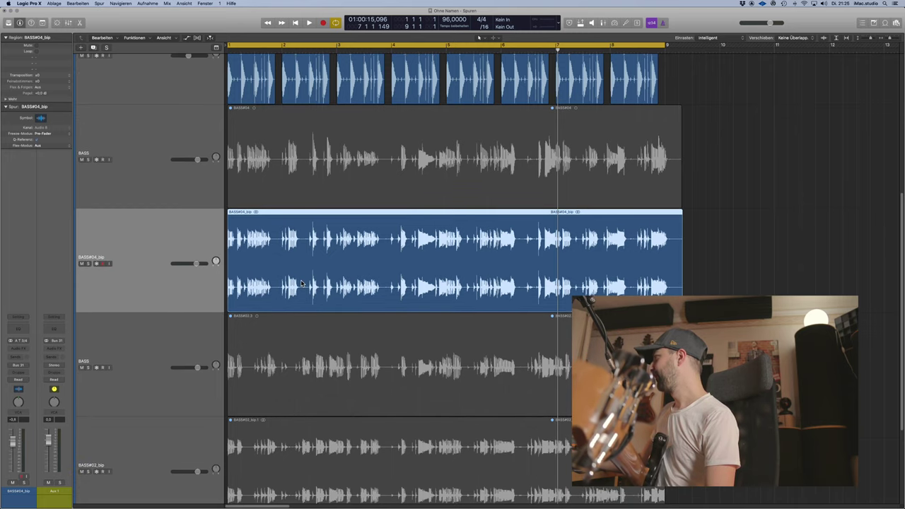
pyautogui.scroll(-4, 301, 283)
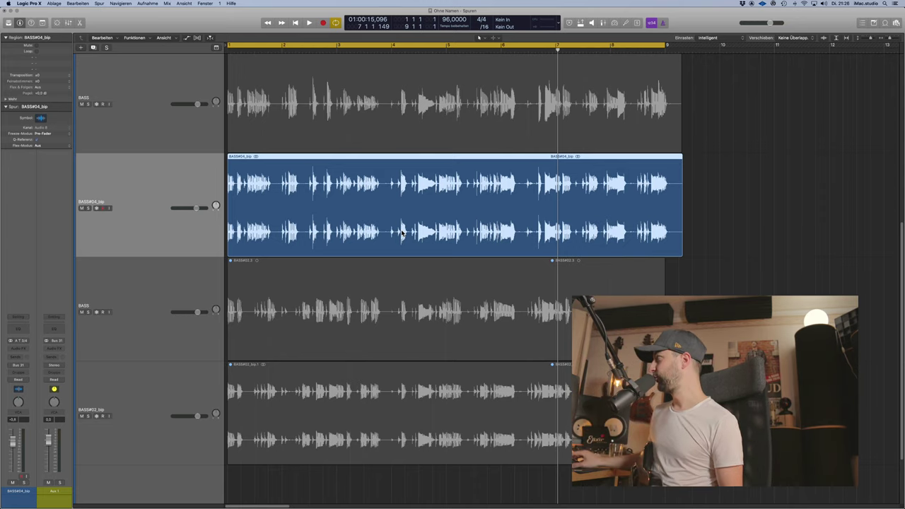
pyautogui.scroll(3, 394, 205)
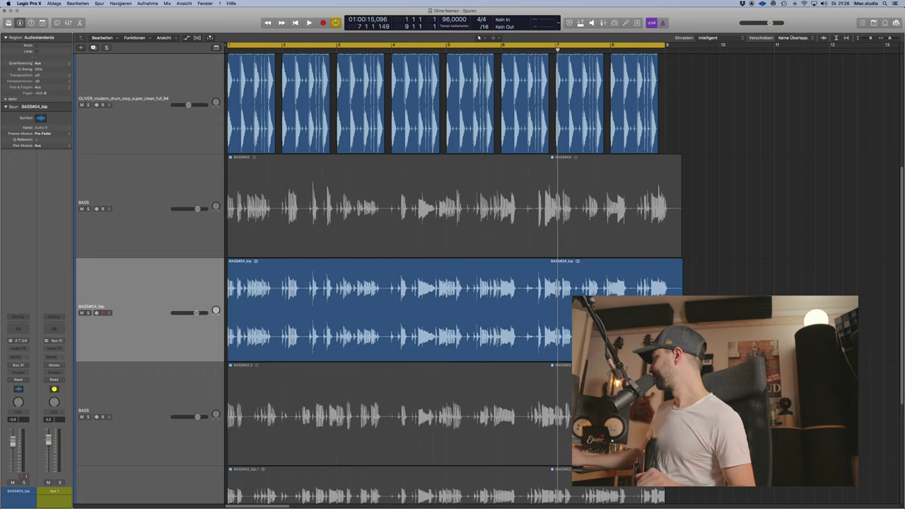
pyautogui.click(737, 264)
pyautogui.scroll(-5, 736, 264)
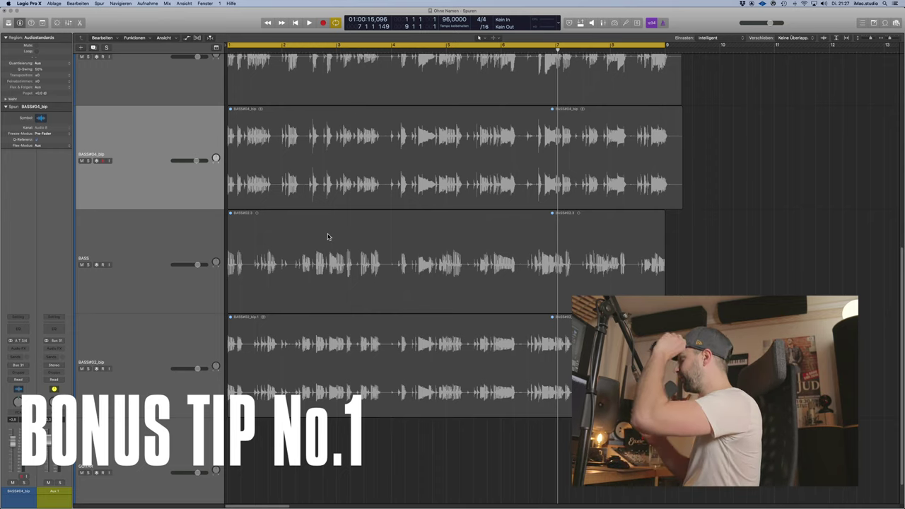
# Delete the BASS#02_bip region and its track
pyautogui.click(337, 378)
pyautogui.press('super+Up')
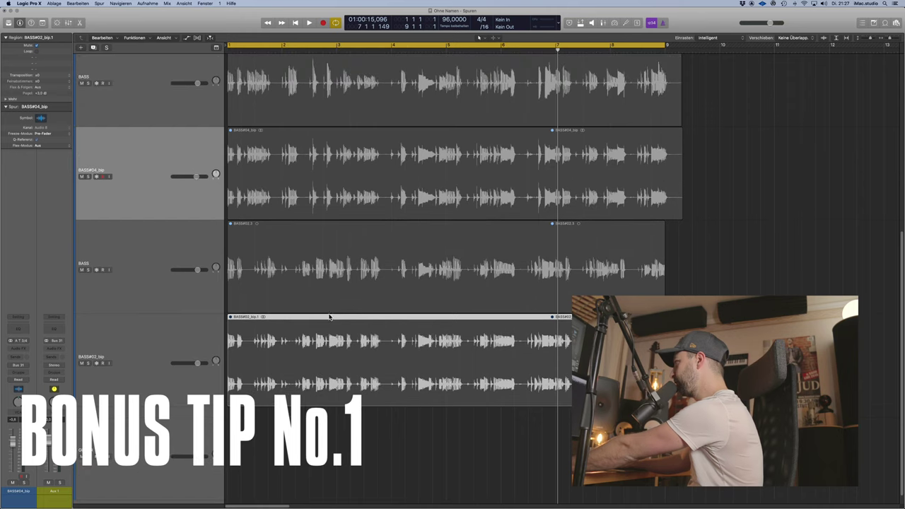
pyautogui.scroll(3, 304, 313)
pyautogui.press('super+Up')
pyautogui.press('super+Up')
pyautogui.press('super+Up')
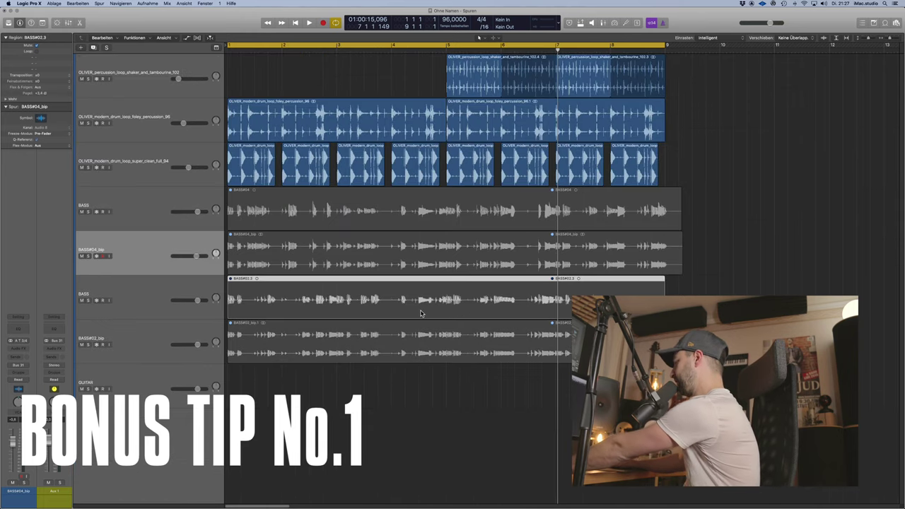
pyautogui.press('BackSpace')
pyautogui.click(171, 342)
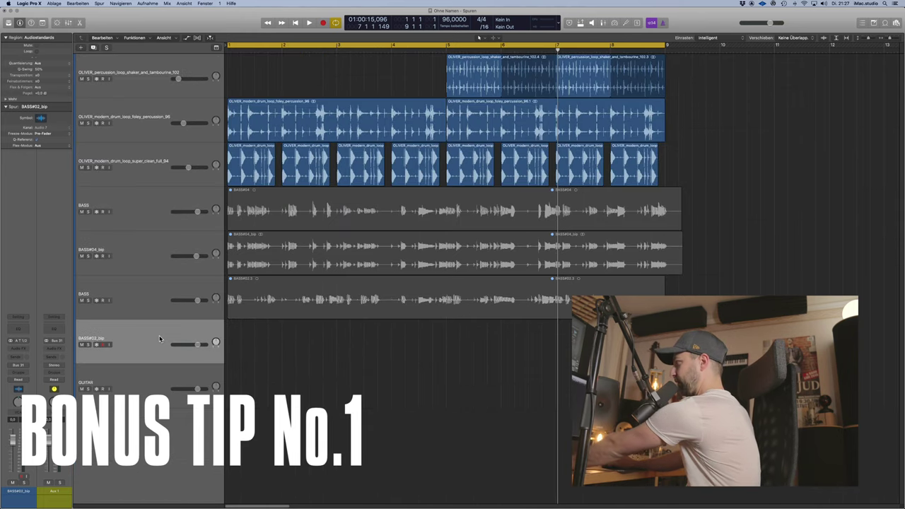
pyautogui.press('super+BackSpace')
# Delete the upper BASS track and the BASS#04_bip track together with their regions
pyautogui.click(151, 258)
pyautogui.keyDown('shift'); pyautogui.click(145, 207); pyautogui.keyUp('shift')
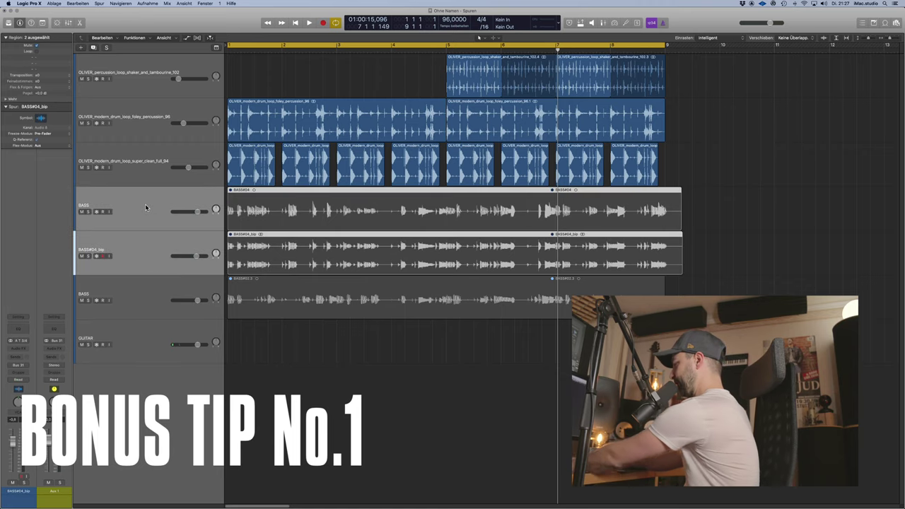
pyautogui.press('super+BackSpace')
pyautogui.press('Return')
pyautogui.press('Return')
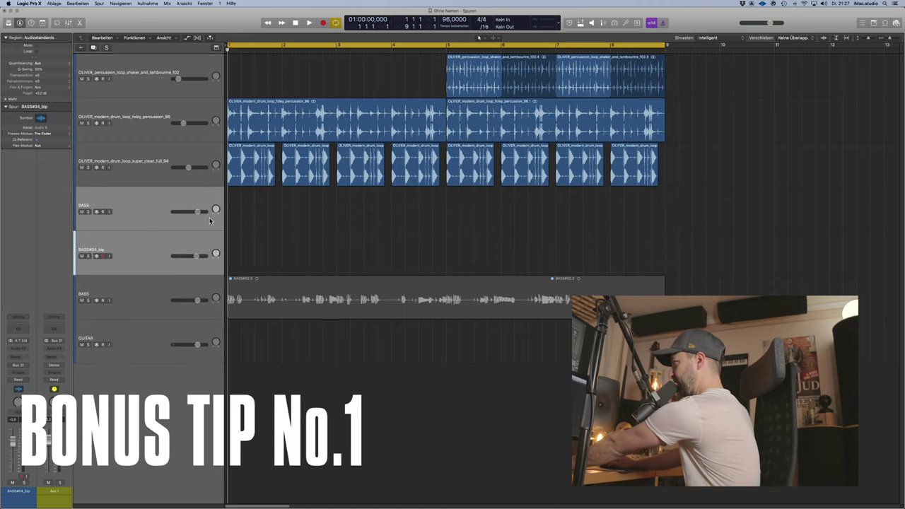
# Enlarge the tracks vertically and unmute the remaining BASS#02.3 region
pyautogui.click(319, 266)
pyautogui.press('super+Down')
pyautogui.click(296, 310)
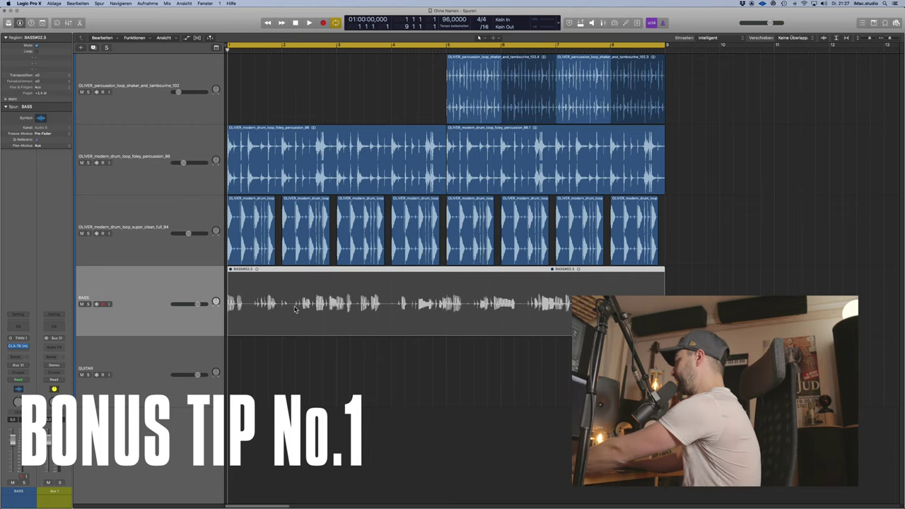
pyautogui.hotkey('ctrl', 'm')
pyautogui.click(272, 355)
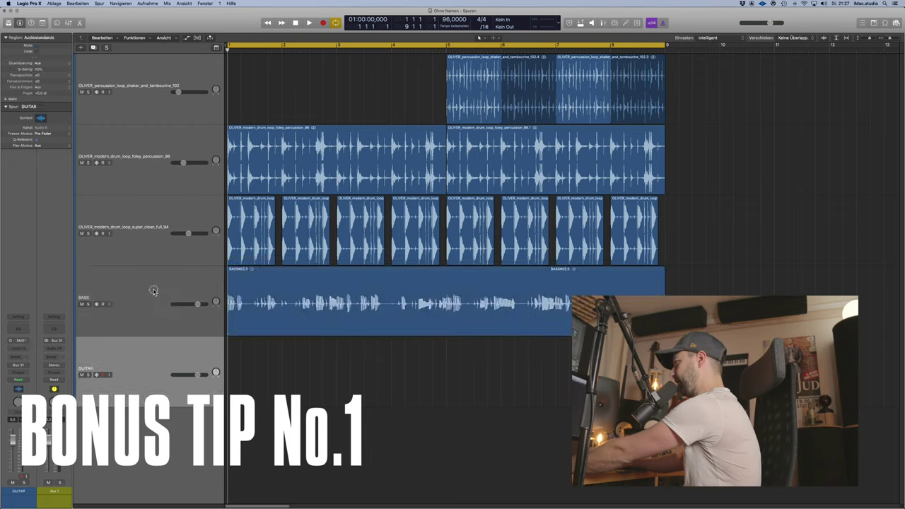
# Duplicate the BASS track with its settings and copy the bass region onto the duplicate
pyautogui.click(153, 290)
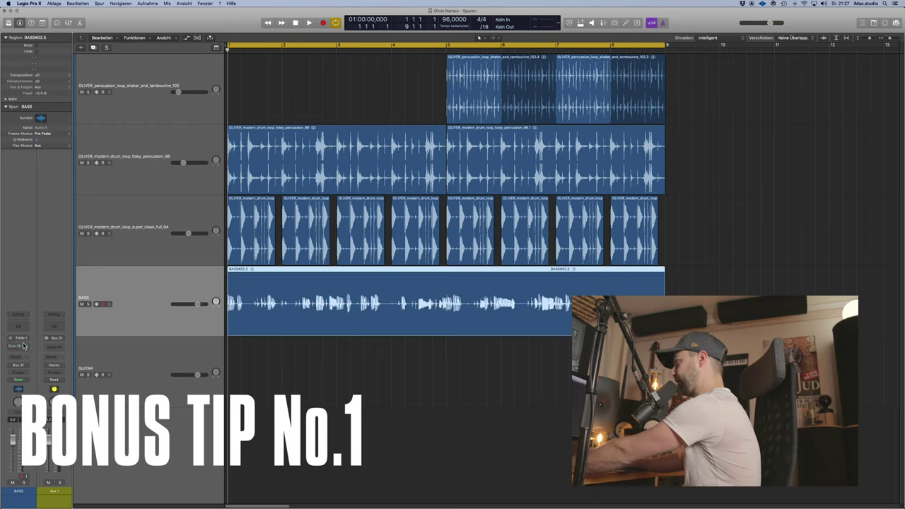
pyautogui.press('super+d')
pyautogui.moveTo(272, 322); pyautogui.dragTo(270, 364)
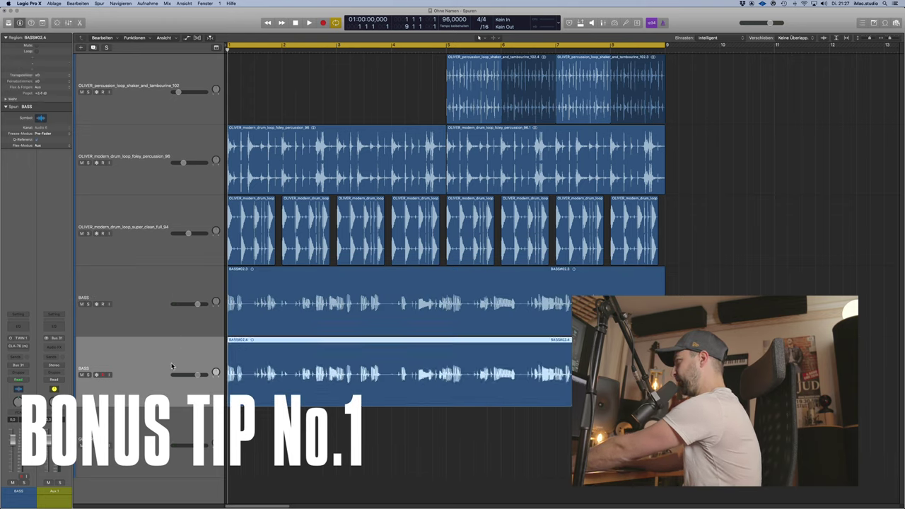
# Insert FF Pro-Q 3 before the CLA-76 on the duplicated BASS track and remove the EQ's high-cut band
pyautogui.click(18, 347)
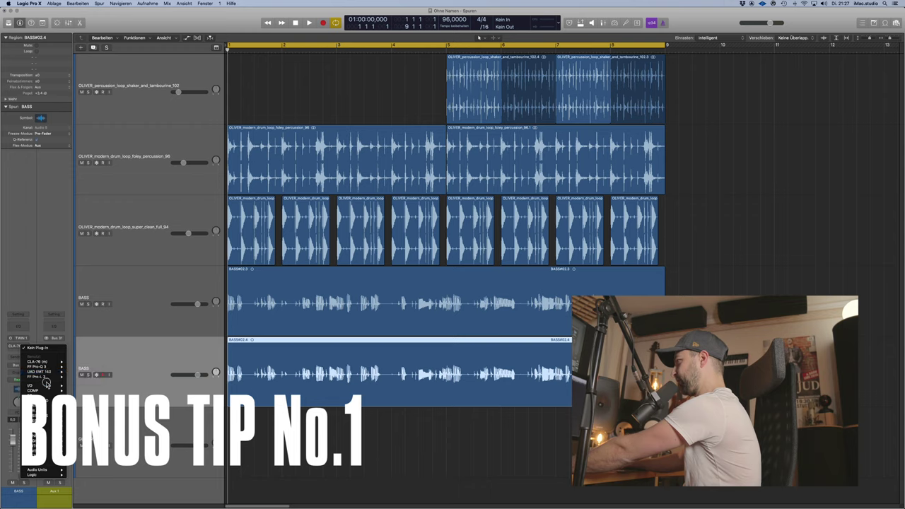
pyautogui.moveTo(49, 371)
pyautogui.click(79, 367)
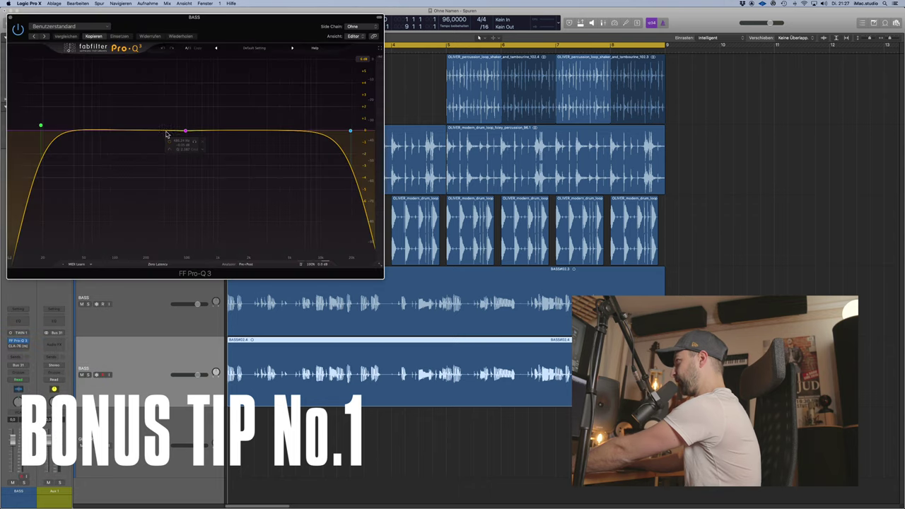
pyautogui.click(351, 131)
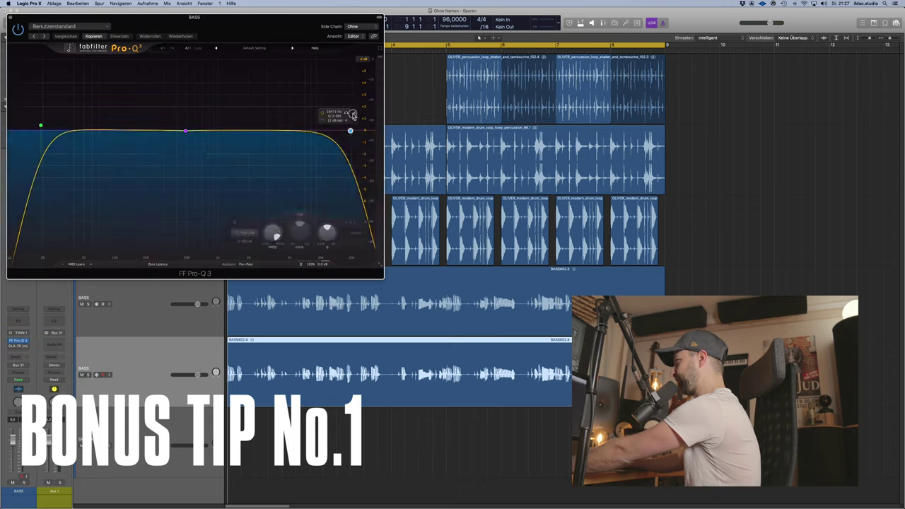
pyautogui.click(353, 112)
pyautogui.click(41, 127)
# Raise the Pro-Q 3 low cut on the duplicated BASS track to 250 Hz and close the EQ
pyautogui.moveTo(129, 40); pyautogui.dragTo(328, 75)
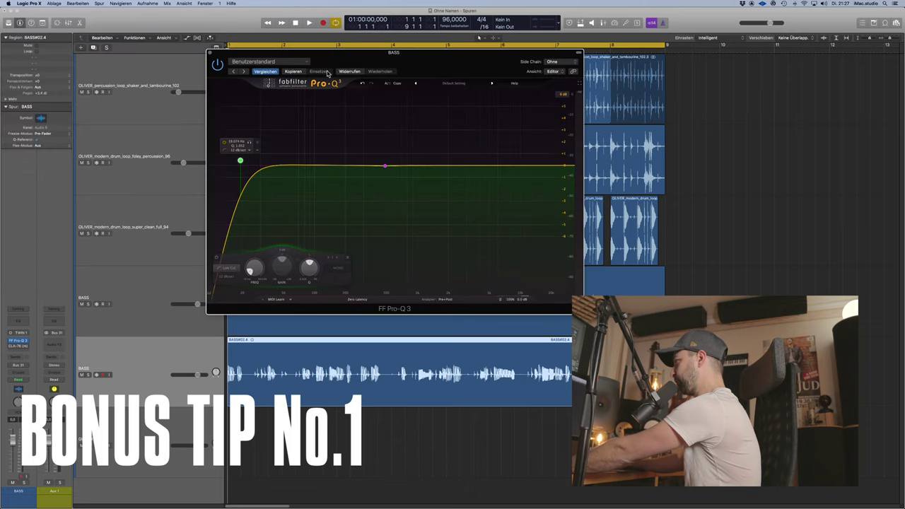
pyautogui.click(228, 278)
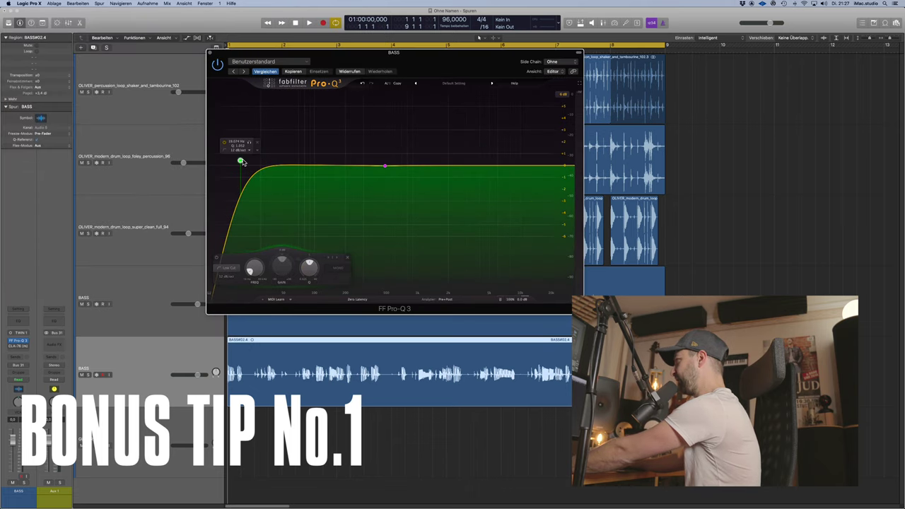
pyautogui.moveTo(242, 161); pyautogui.dragTo(354, 161)
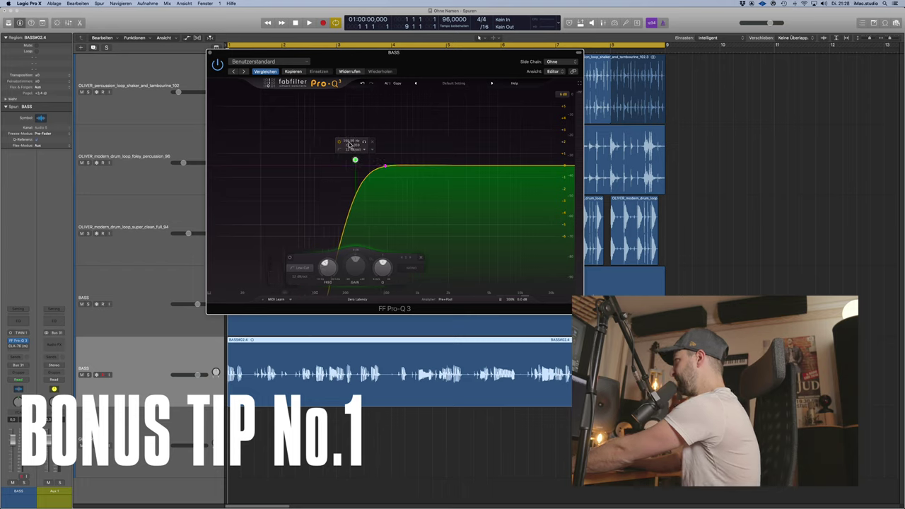
pyautogui.click(210, 53)
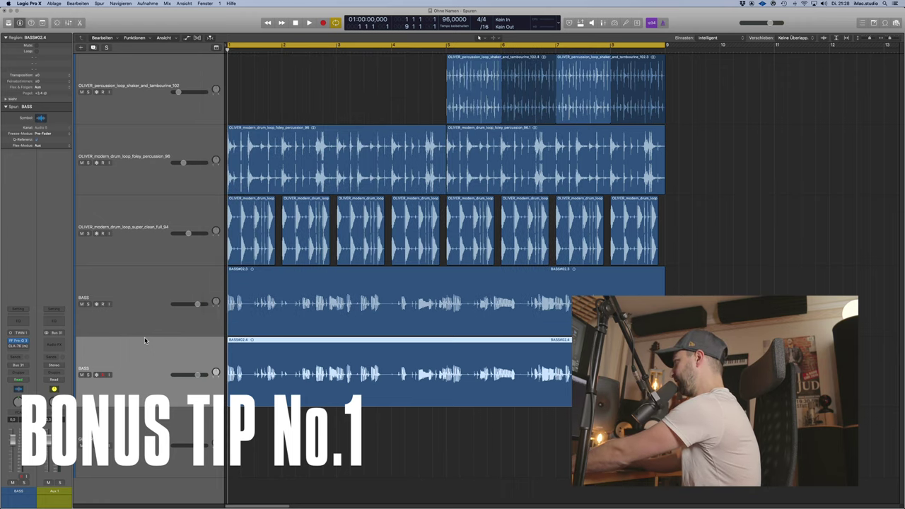
# In the mixer, reuse the Pro-Q 3 on the original BASS channel and turn its low cut into a high cut at 250 Hz
pyautogui.press('x')
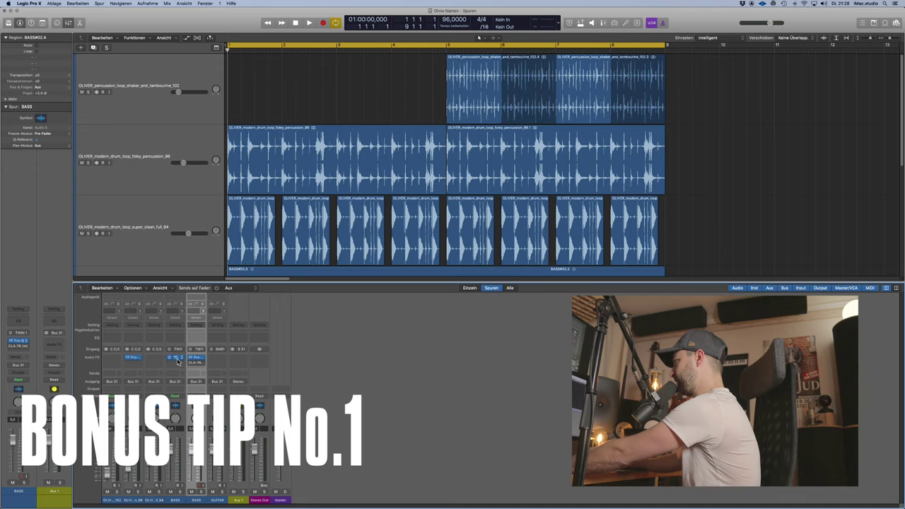
pyautogui.click(177, 359)
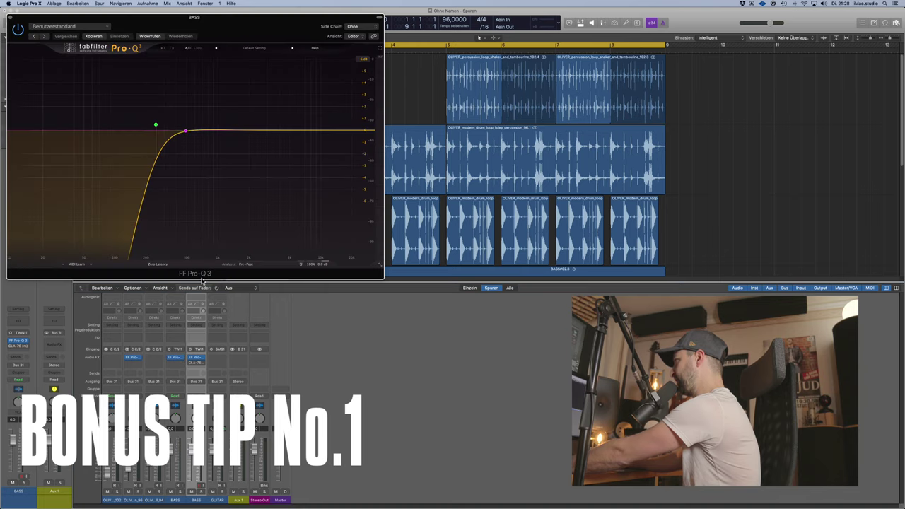
pyautogui.click(156, 126)
pyautogui.click(172, 107)
pyautogui.moveTo(355, 131); pyautogui.dragTo(188, 131)
pyautogui.doubleClick(183, 111)
pyautogui.write('250')
pyautogui.press('Return')
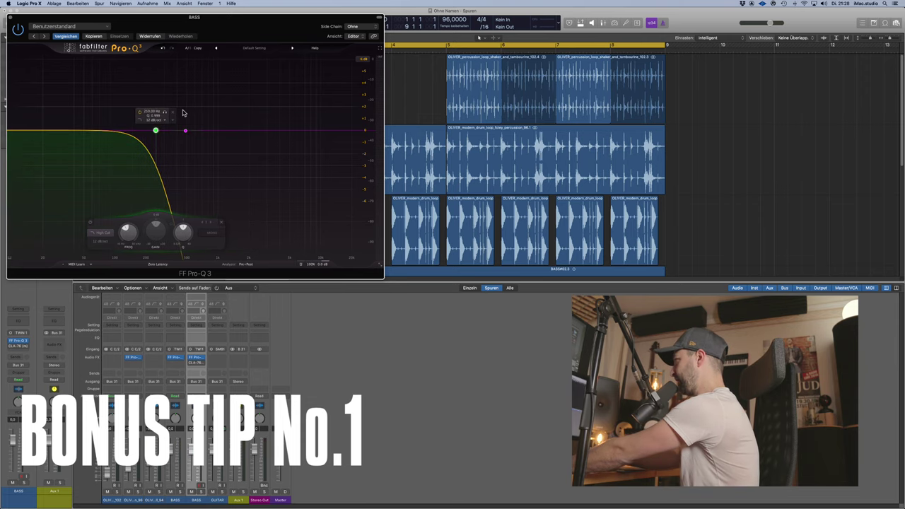
pyautogui.click(11, 18)
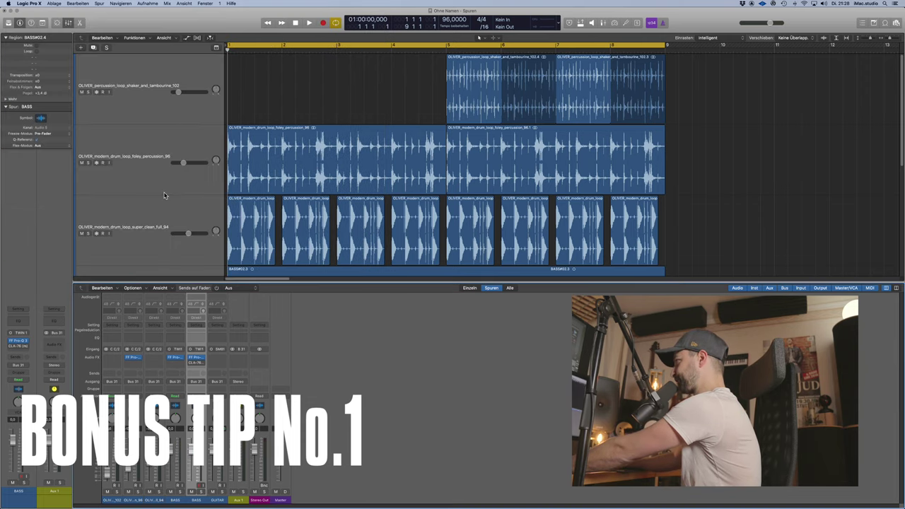
# Hide the mixer and move the high-cut BASS track below the low-cut BASS track
pyautogui.click(139, 177)
pyautogui.press('x')
pyautogui.moveTo(145, 214); pyautogui.dragTo(147, 266)
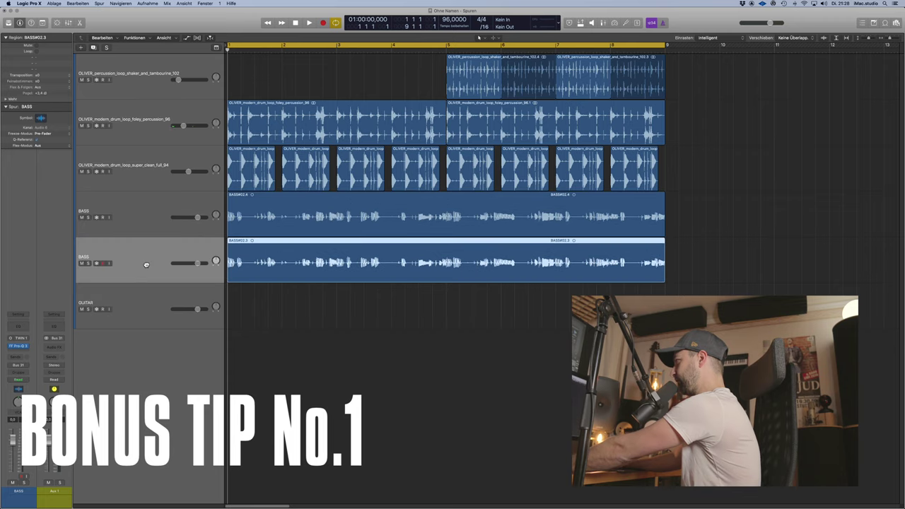
pyautogui.click(17, 348)
pyautogui.click(18, 348)
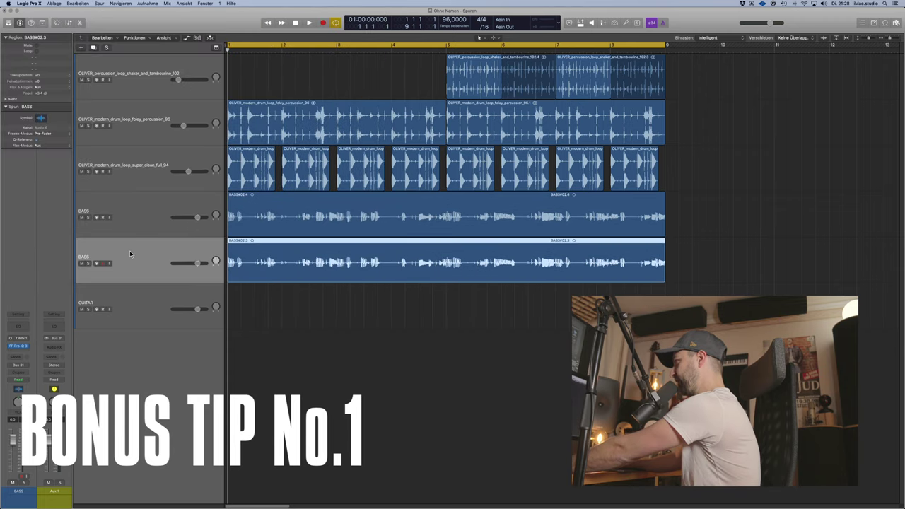
# Rename the low-band bass track BASS LO and the high-band bass track BASS HI
pyautogui.doubleClick(129, 255)
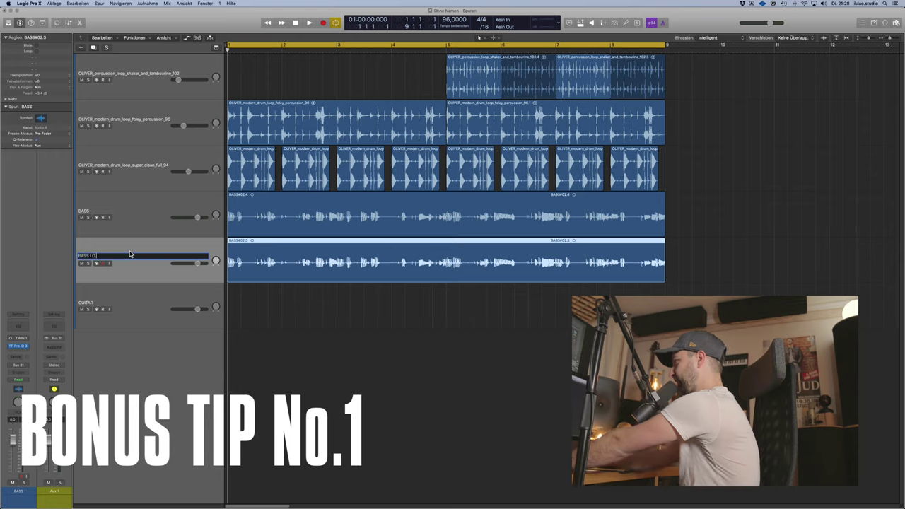
pyautogui.doubleClick(138, 211)
pyautogui.write('BASS H')
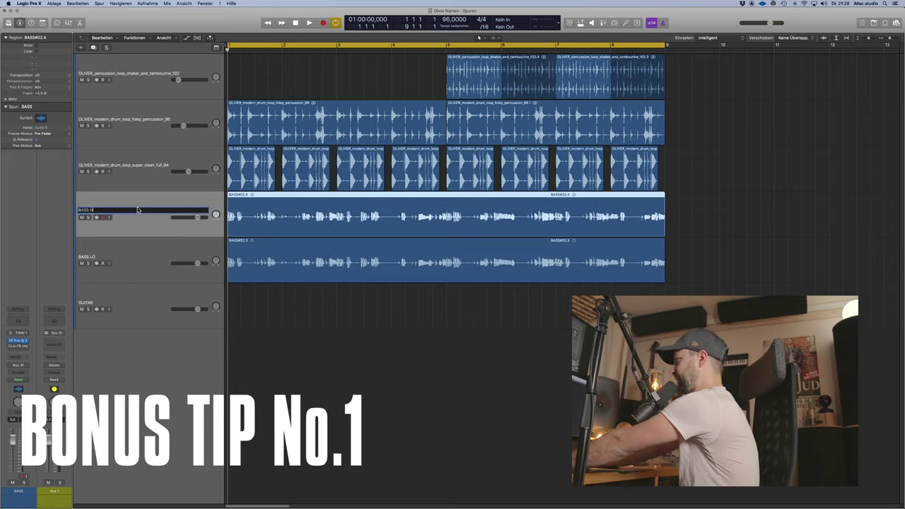
pyautogui.write('I')
pyautogui.press('Return')
pyautogui.click(282, 309)
# Audition BASS HI and BASS LO together in solo, and clear both solos
pyautogui.click(145, 255)
pyautogui.keyDown('shift'); pyautogui.click(119, 227); pyautogui.keyUp('shift')
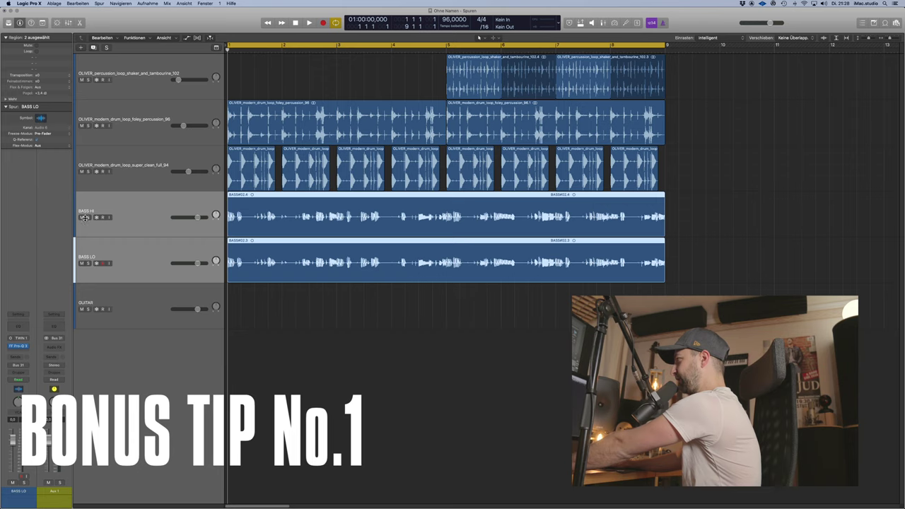
pyautogui.click(88, 218)
pyautogui.press('space')
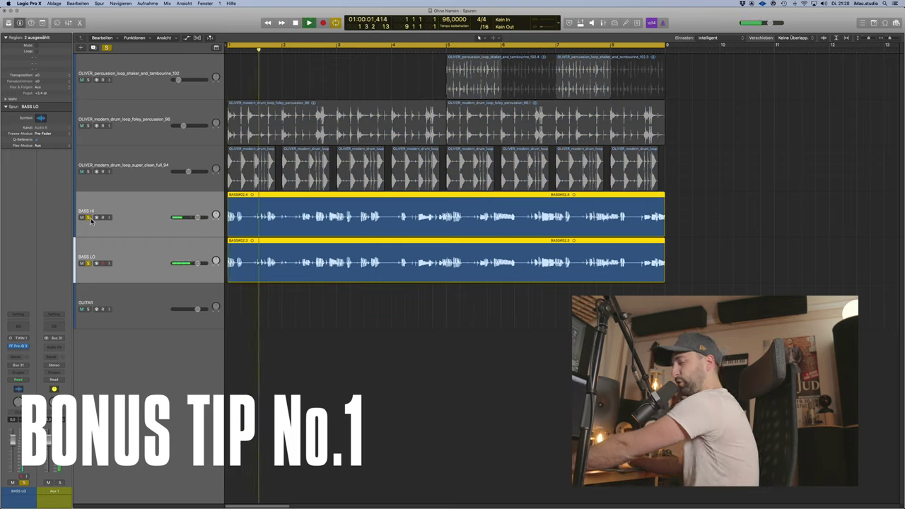
pyautogui.press('space')
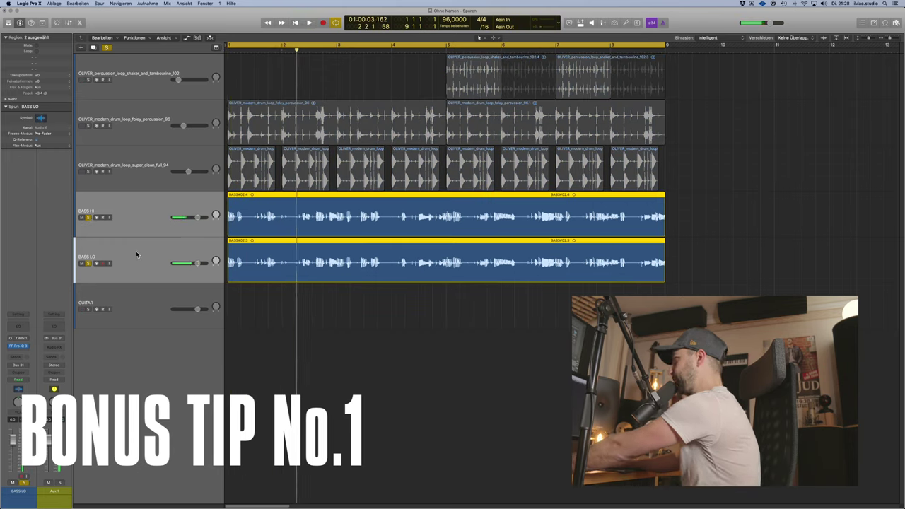
pyautogui.click(137, 254)
pyautogui.click(88, 263)
pyautogui.click(89, 218)
pyautogui.click(187, 233)
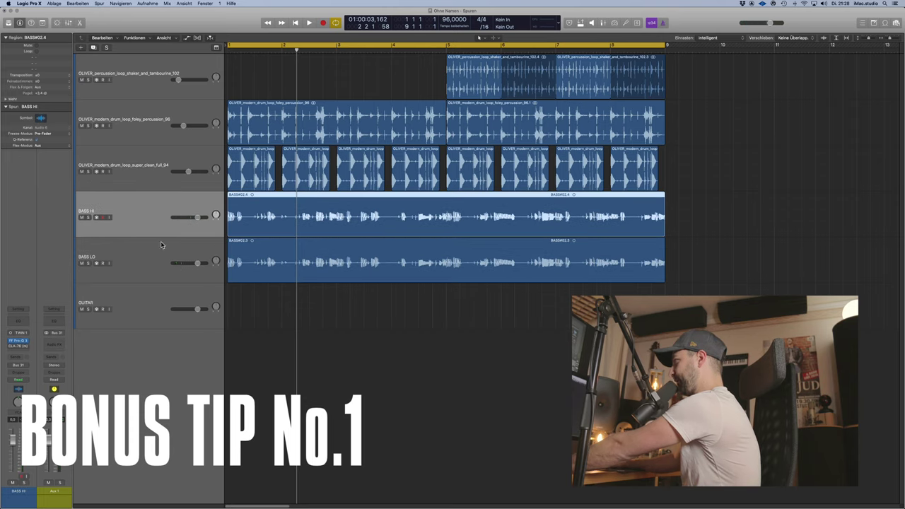
# Audition the BASS HI and BASS LO tracks one at a time in solo
pyautogui.click(159, 242)
pyautogui.click(147, 219)
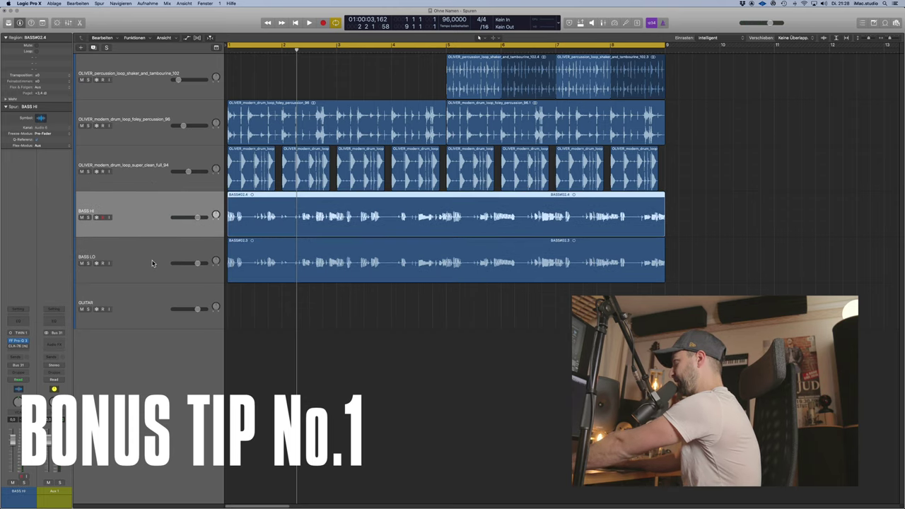
pyautogui.press('s')
pyautogui.press('space')
pyautogui.press('s')
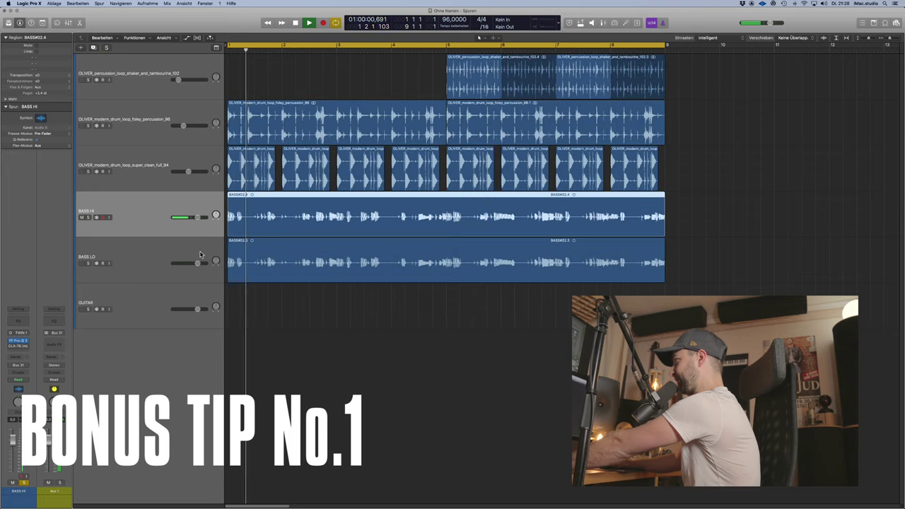
pyautogui.click(143, 259)
pyautogui.press('s')
pyautogui.press('space')
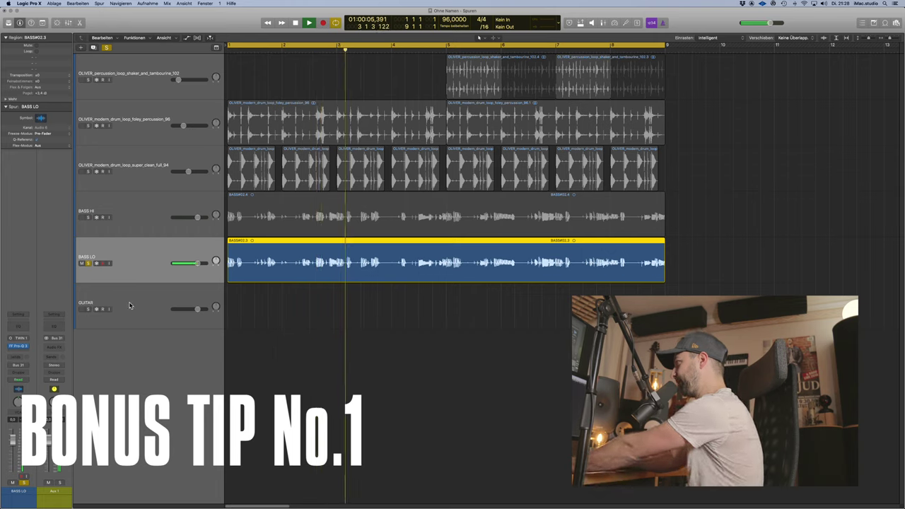
pyautogui.press('space')
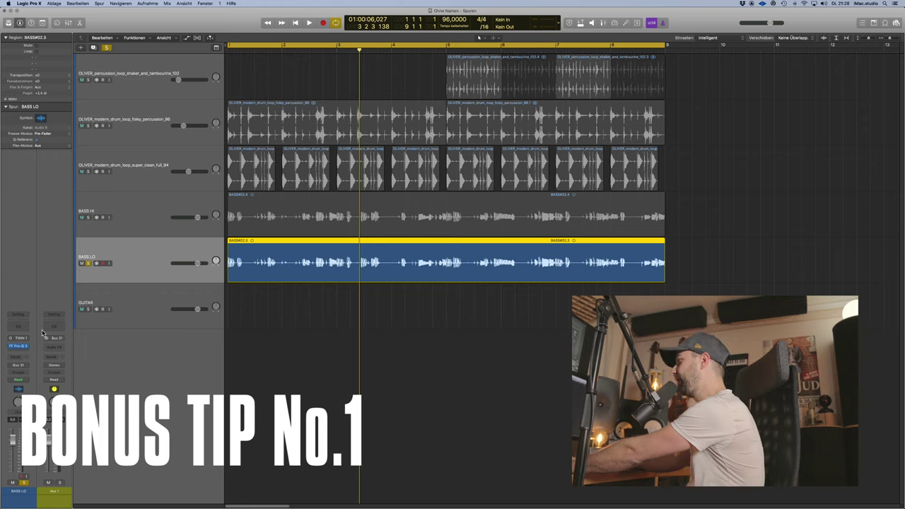
# Insert a mono CLA-76 after the Pro-Q 3 on BASS LO and adjust its attack and release
pyautogui.click(27, 351)
pyautogui.moveTo(32, 369)
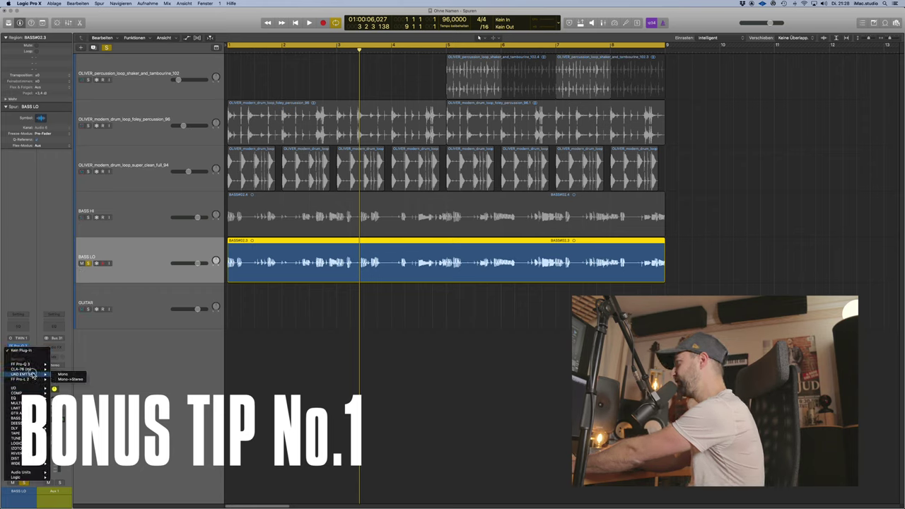
pyautogui.click(75, 371)
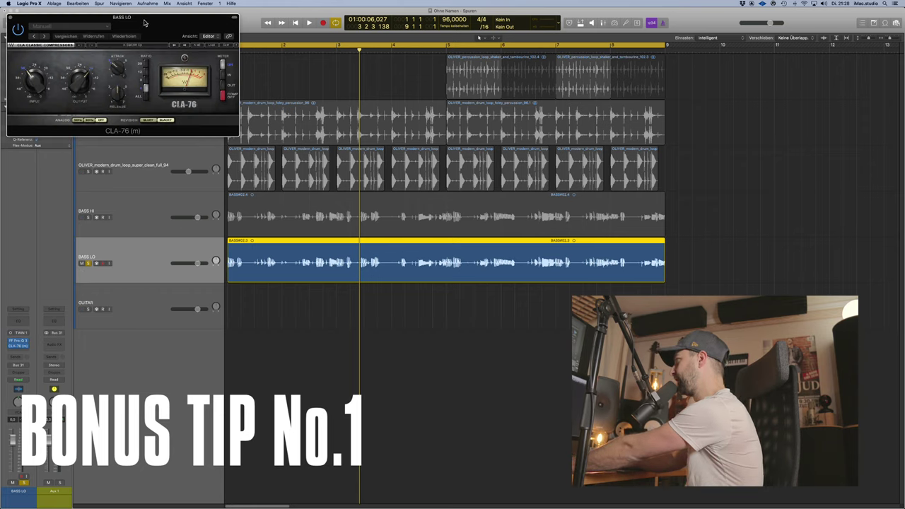
pyautogui.moveTo(394, 203); pyautogui.dragTo(394, 167)
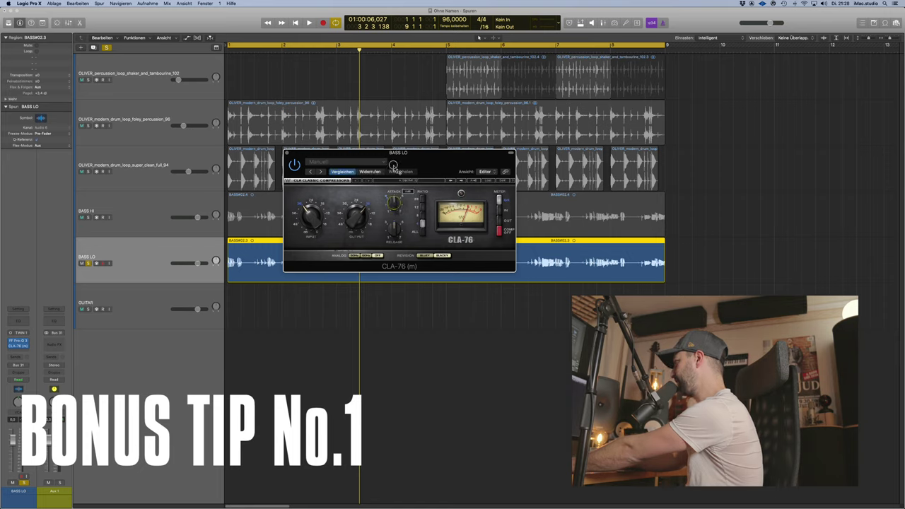
pyautogui.moveTo(391, 232); pyautogui.dragTo(393, 231)
# Fine-tune the CLA-76 attack on BASS LO during playback, close the compressor and audition the soloed track again
pyautogui.press('space')
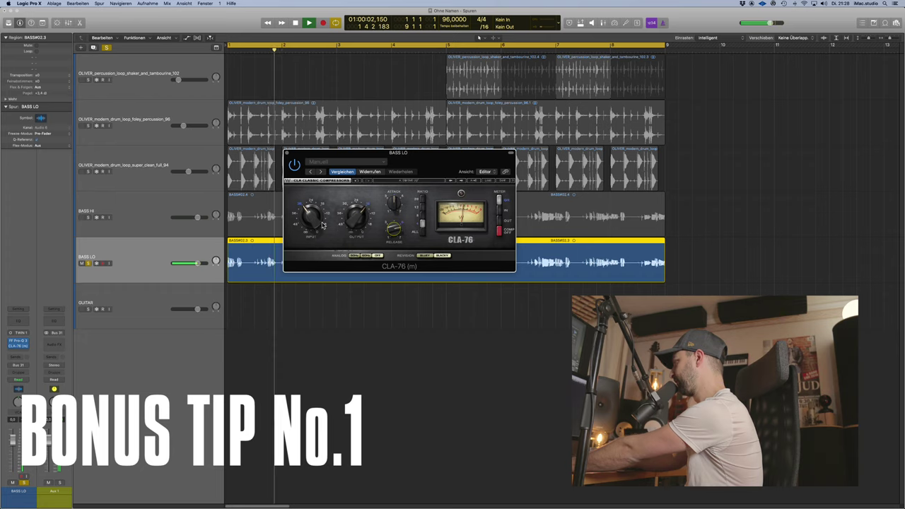
pyautogui.click(395, 211)
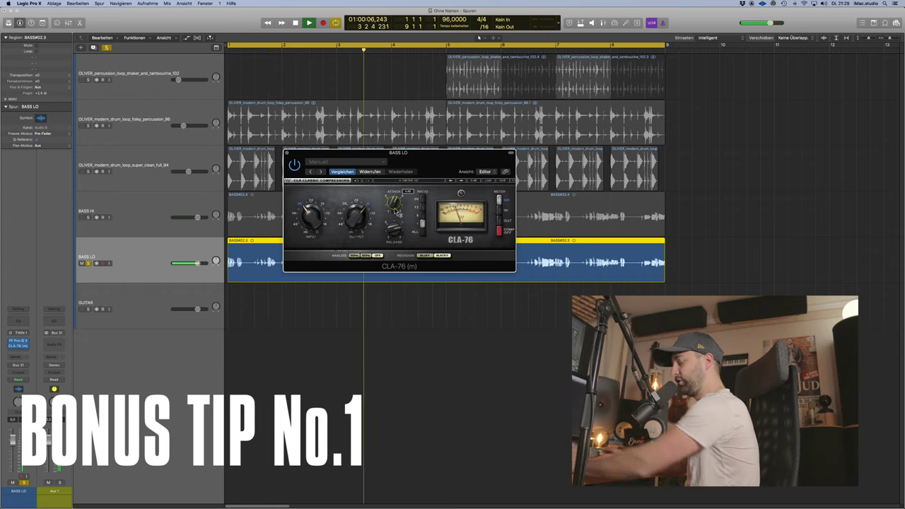
pyautogui.press('space')
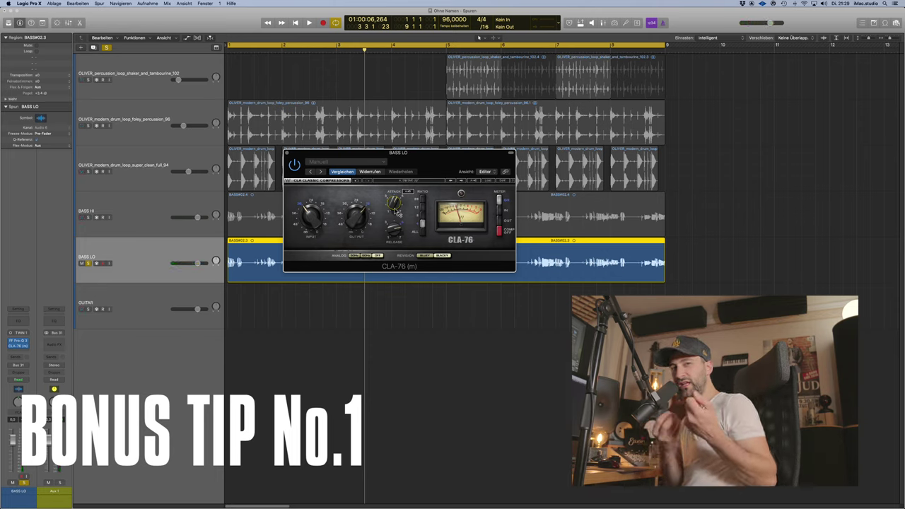
pyautogui.click(287, 153)
pyautogui.press('space')
pyautogui.click(309, 326)
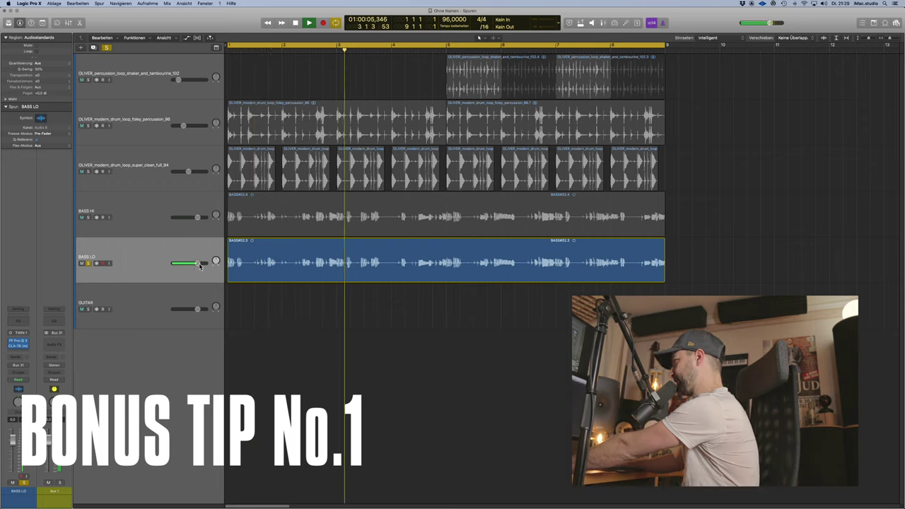
pyautogui.press('space')
# Solo BASS HI instead of BASS LO and adjust its CLA-76 input and release during playback
pyautogui.click(88, 264)
pyautogui.click(88, 217)
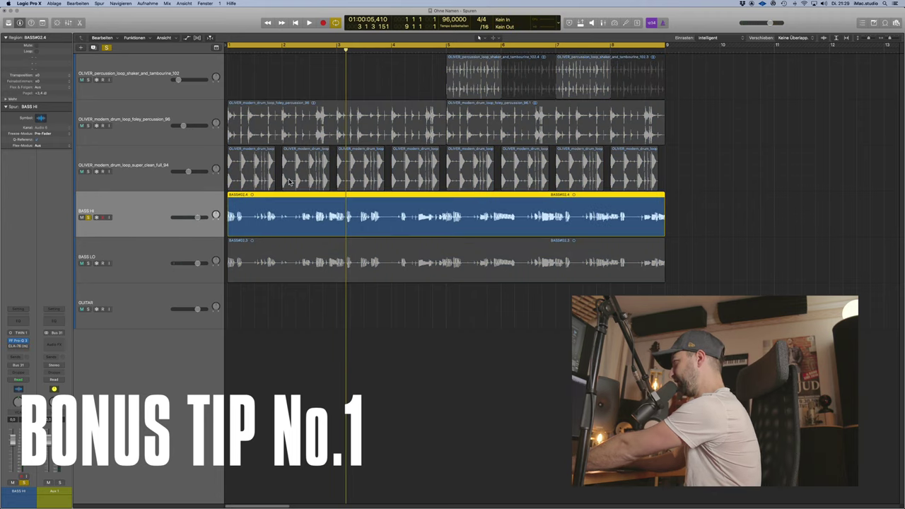
pyautogui.press('space')
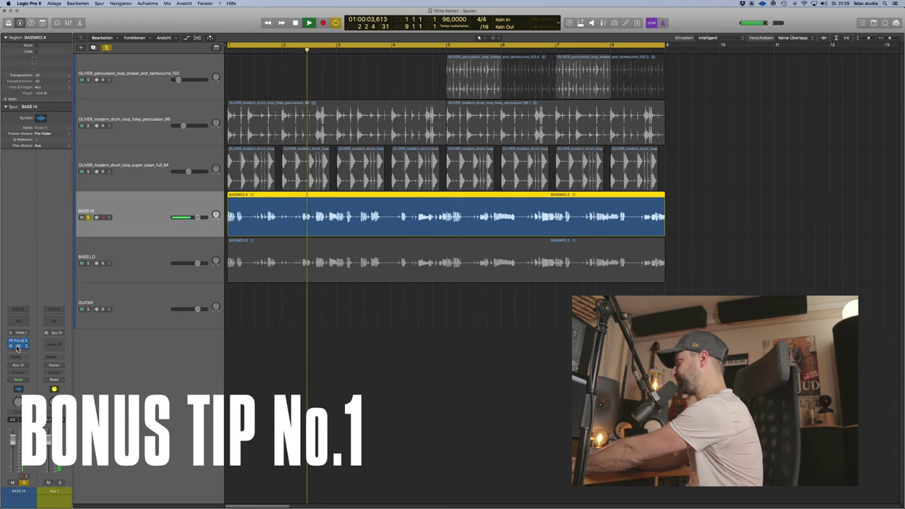
pyautogui.click(18, 345)
pyautogui.moveTo(124, 27); pyautogui.dragTo(430, 170)
pyautogui.moveTo(337, 222); pyautogui.dragTo(423, 212)
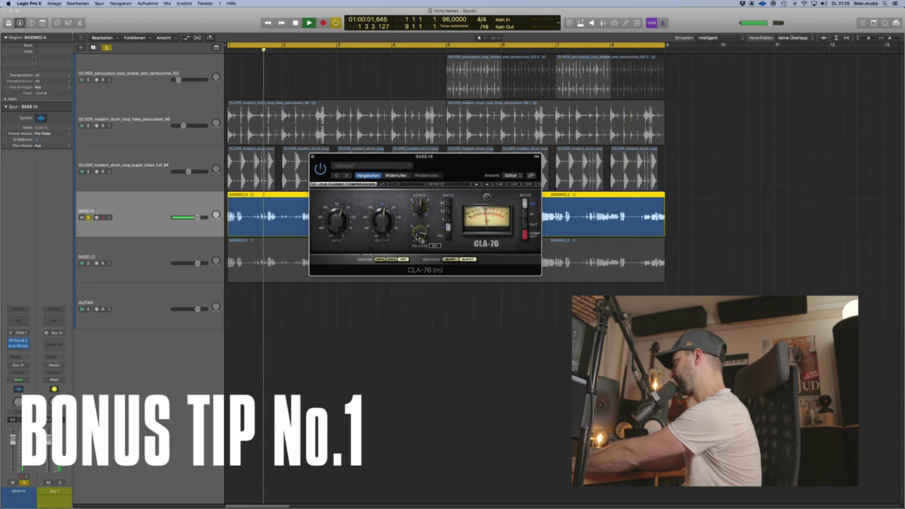
pyautogui.click(314, 157)
pyautogui.press('space')
# In the mixer, route the outputs of both BASS HI and BASS LO to Bus 1
pyautogui.keyDown('shift'); pyautogui.click(161, 263); pyautogui.keyUp('shift')
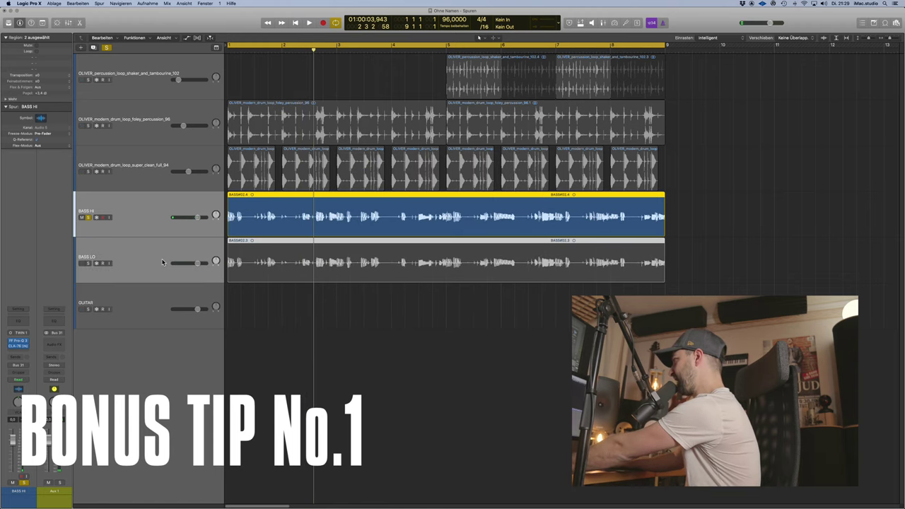
pyautogui.press('x')
pyautogui.click(184, 389)
pyautogui.moveTo(189, 410)
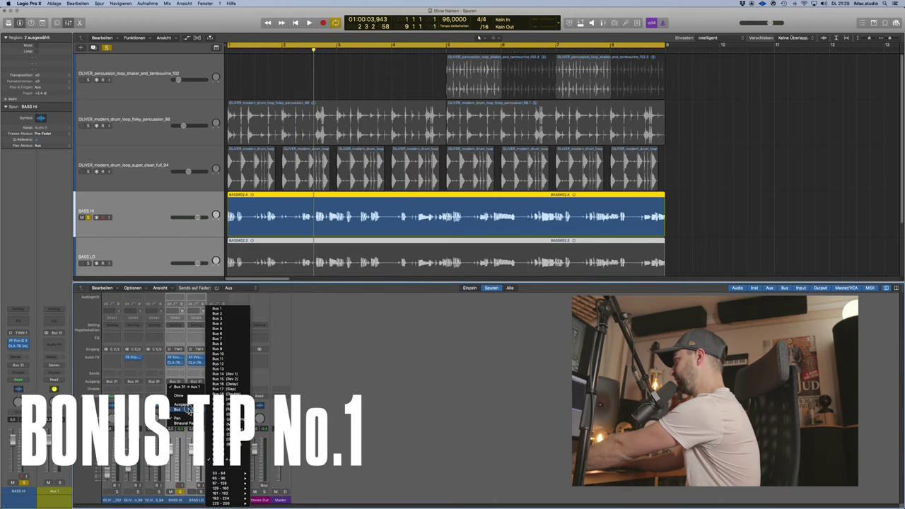
pyautogui.click(235, 311)
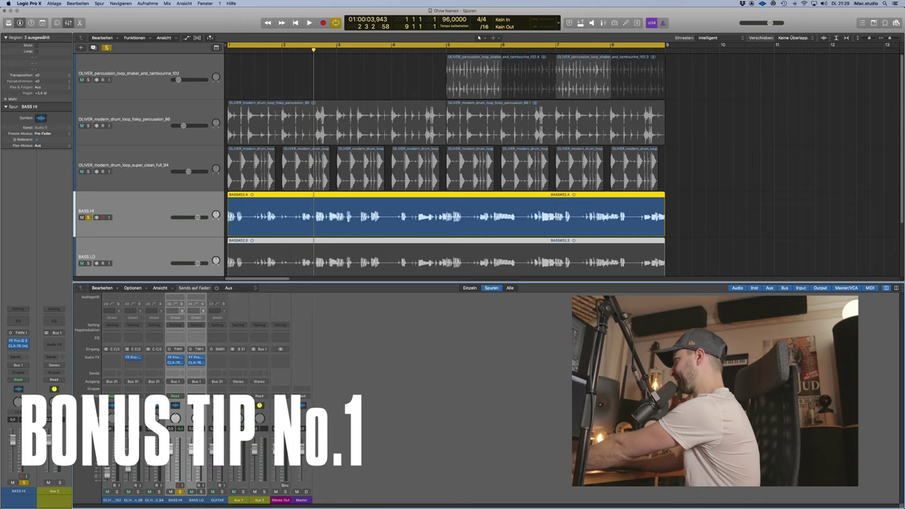
pyautogui.press('x')
pyautogui.press('x')
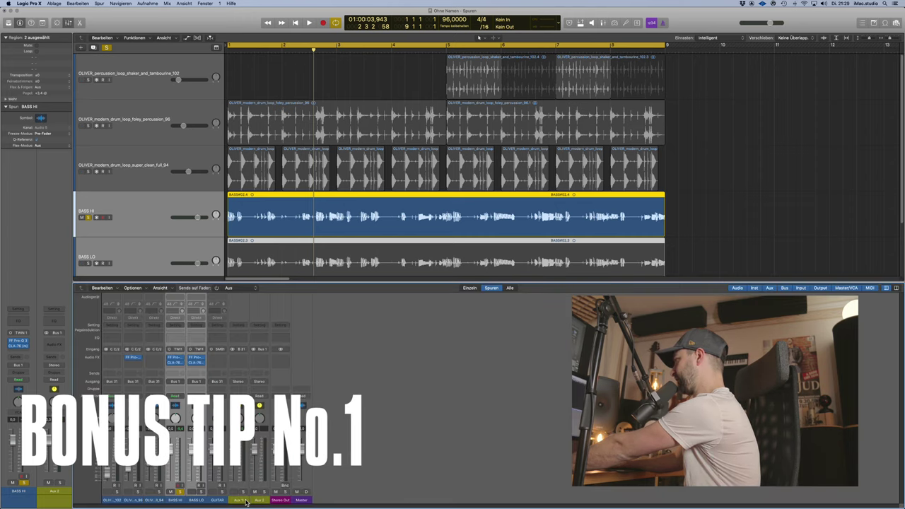
# Add the Bus 1 aux channel to the arrangement as a track named BASS, placed below BASS LO
pyautogui.rightClick(258, 500)
pyautogui.click(273, 468)
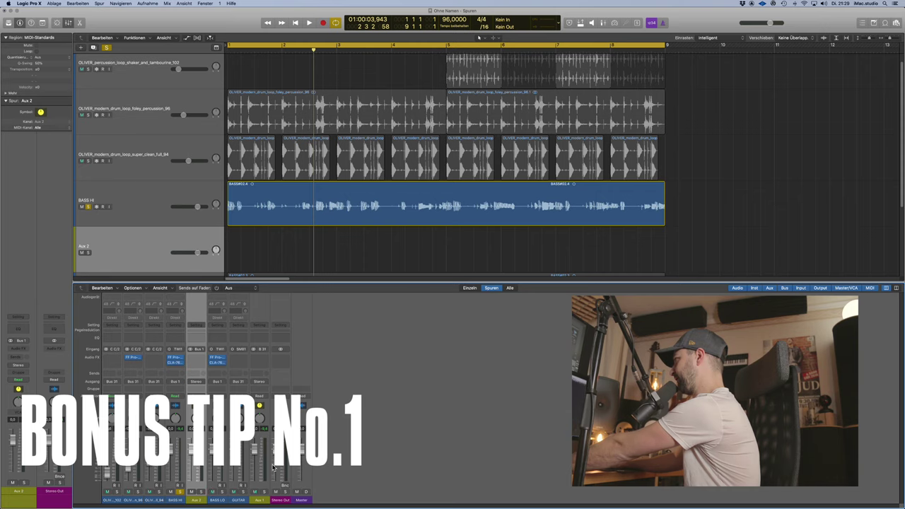
pyautogui.press('x')
pyautogui.doubleClick(126, 255)
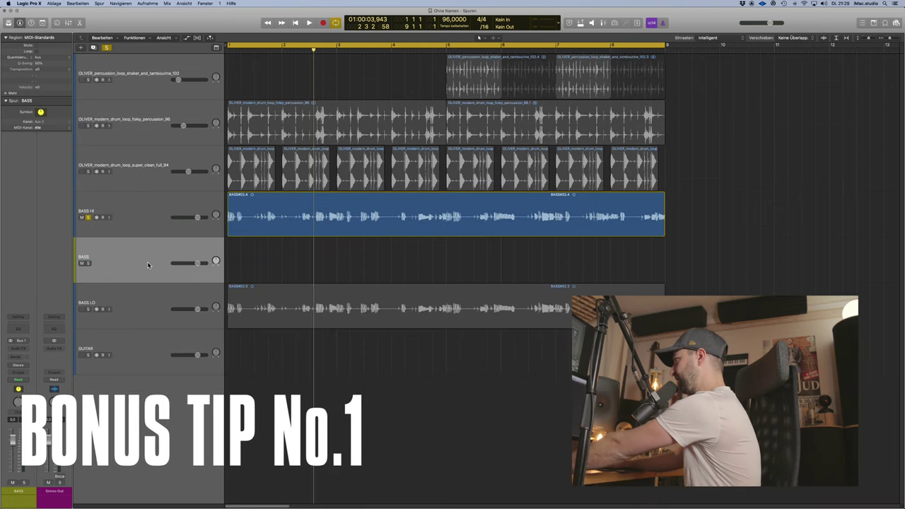
pyautogui.moveTo(148, 265); pyautogui.dragTo(149, 315)
pyautogui.scroll(4, 262, 336)
pyautogui.click(162, 297)
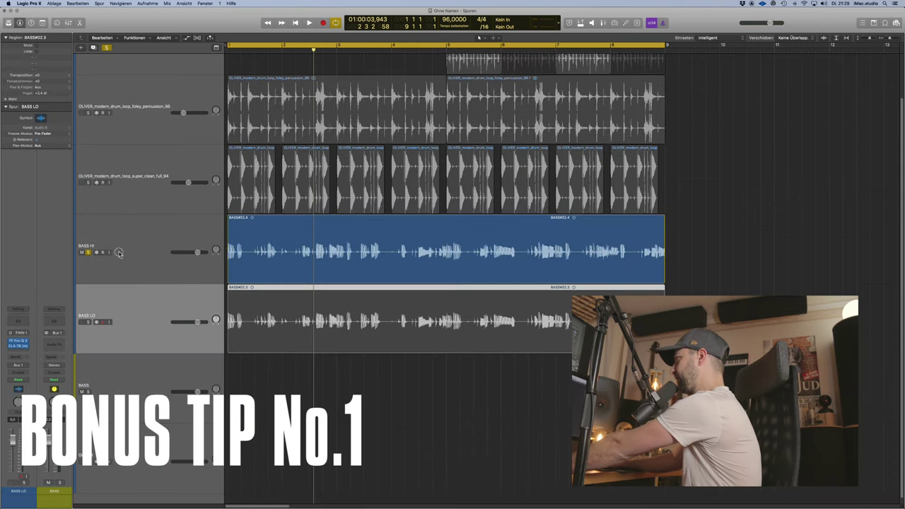
# Insert the Soundtoys Decapitator after the CLA-76 on BASS HI and move its window clear of the channel strip
pyautogui.click(119, 253)
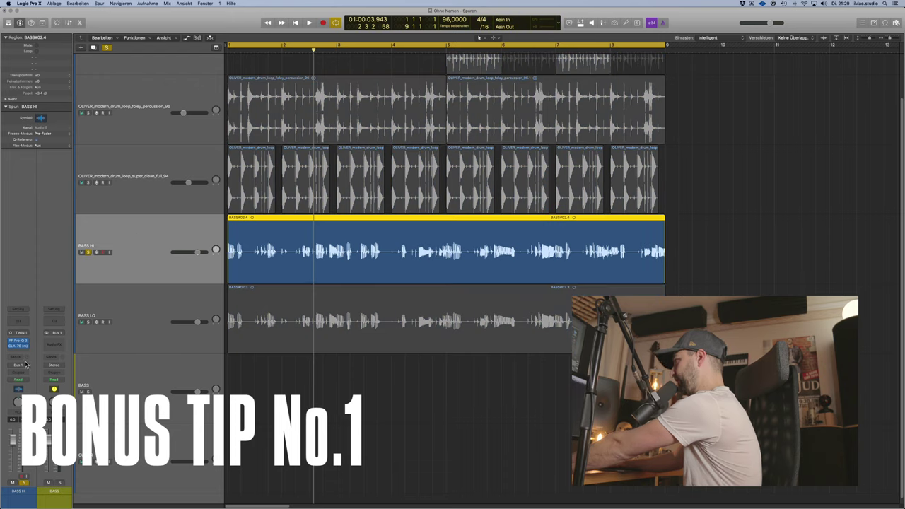
pyautogui.click(26, 364)
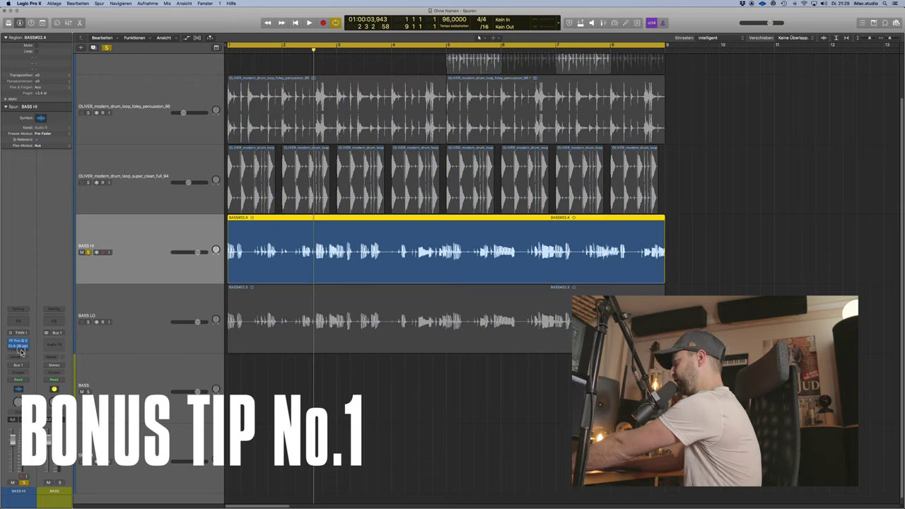
pyautogui.click(21, 350)
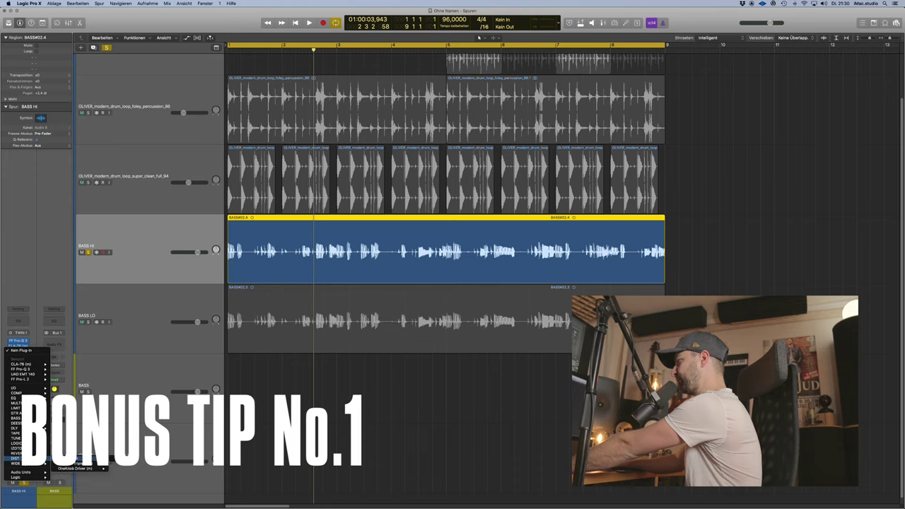
pyautogui.click(121, 463)
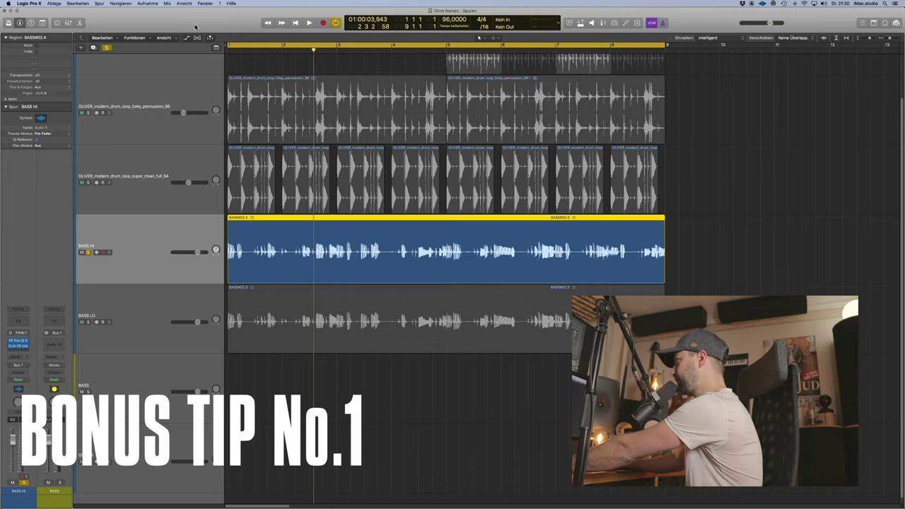
pyautogui.moveTo(189, 27); pyautogui.dragTo(366, 84)
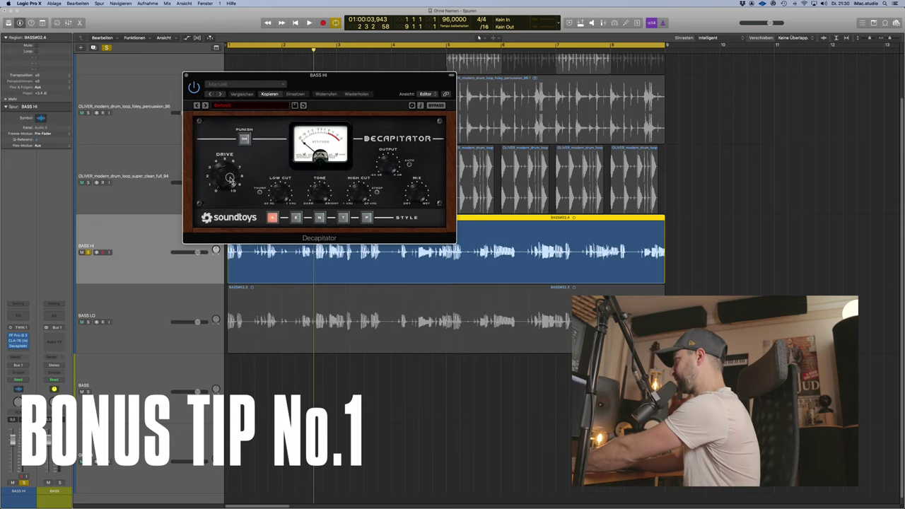
# Adjust the Decapitator drive on BASS HI and choose style N during playback, and close the plug-in
pyautogui.press('space')
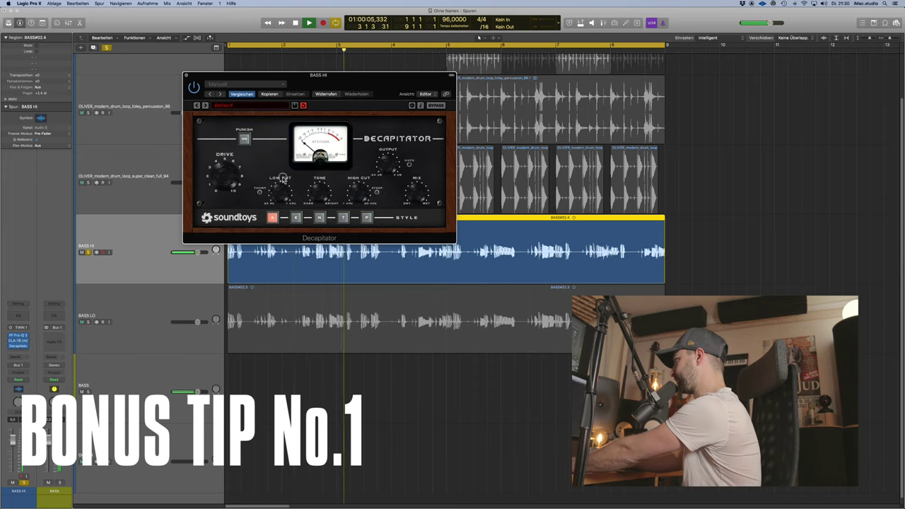
pyautogui.click(297, 217)
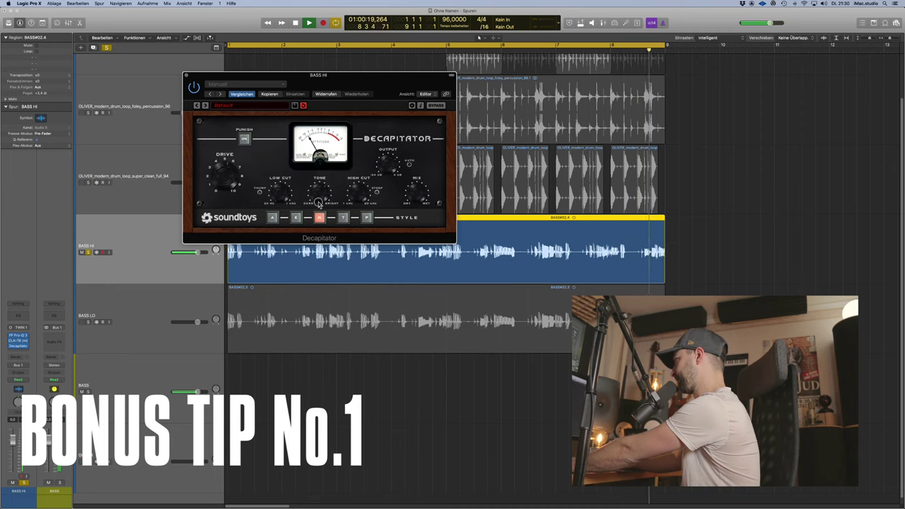
pyautogui.click(187, 75)
pyautogui.press('space')
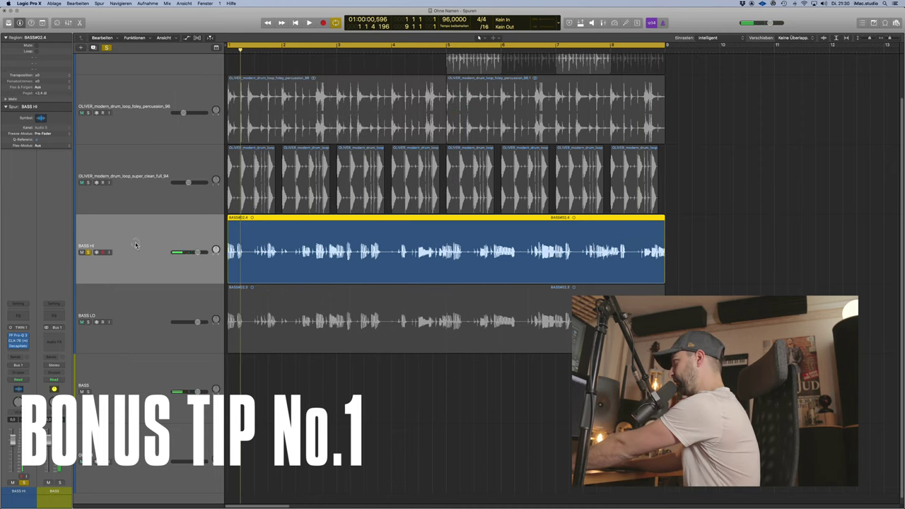
# Turn off the solo on BASS HI and lower its track volume while the full arrangement plays
pyautogui.click(88, 253)
pyautogui.click(149, 307)
pyautogui.click(169, 260)
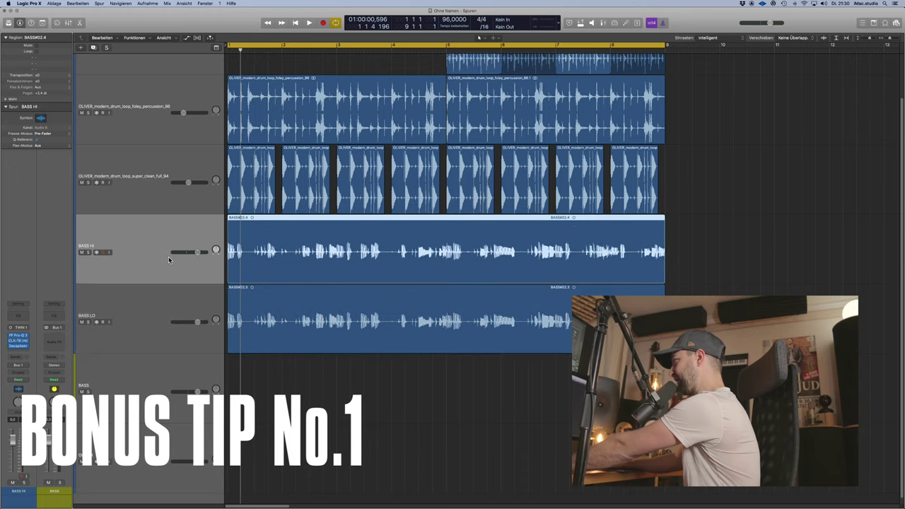
pyautogui.press('space')
pyautogui.moveTo(194, 254)
pyautogui.mouseDown()
pyautogui.moveTo(177, 253)
pyautogui.moveTo(186, 254)
pyautogui.mouseUp()
# Set the low-cut slope in the Pro-Q 3 on BASS HI to 24 dB/oct and close the plug-in
pyautogui.click(133, 300)
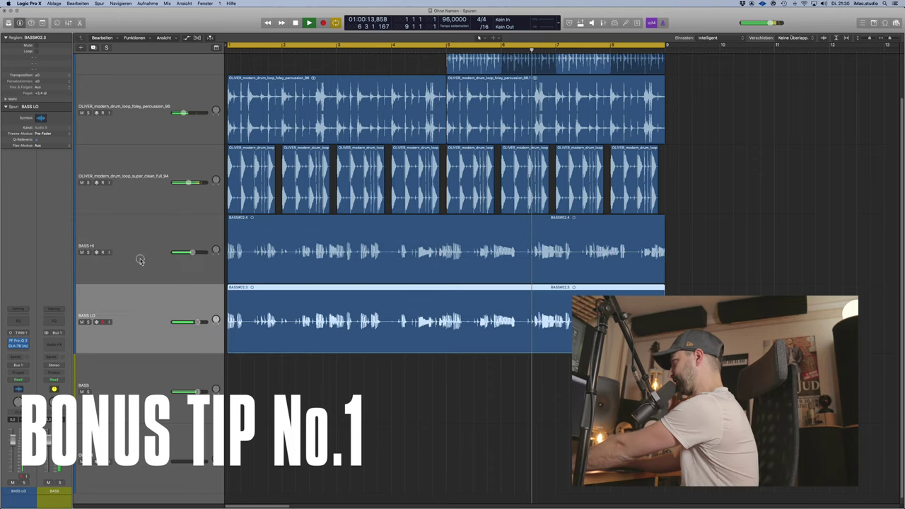
pyautogui.click(139, 260)
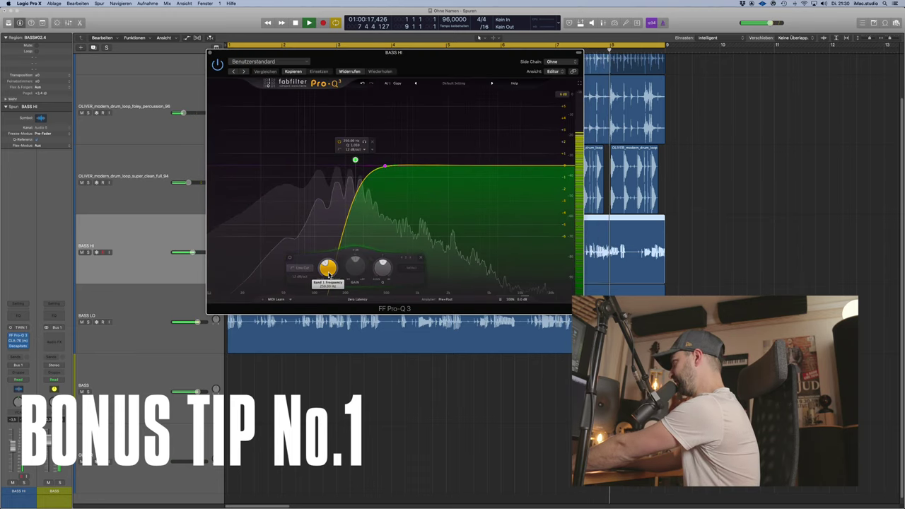
pyautogui.click(299, 277)
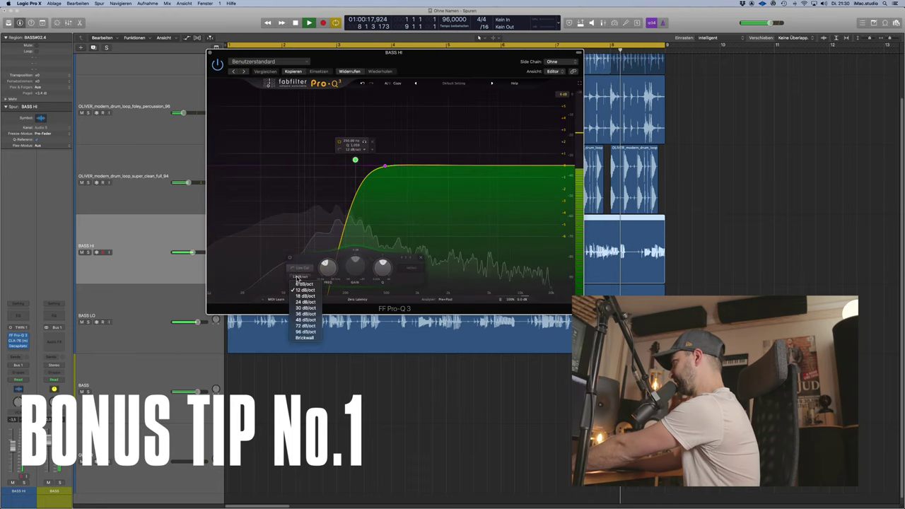
pyautogui.click(305, 301)
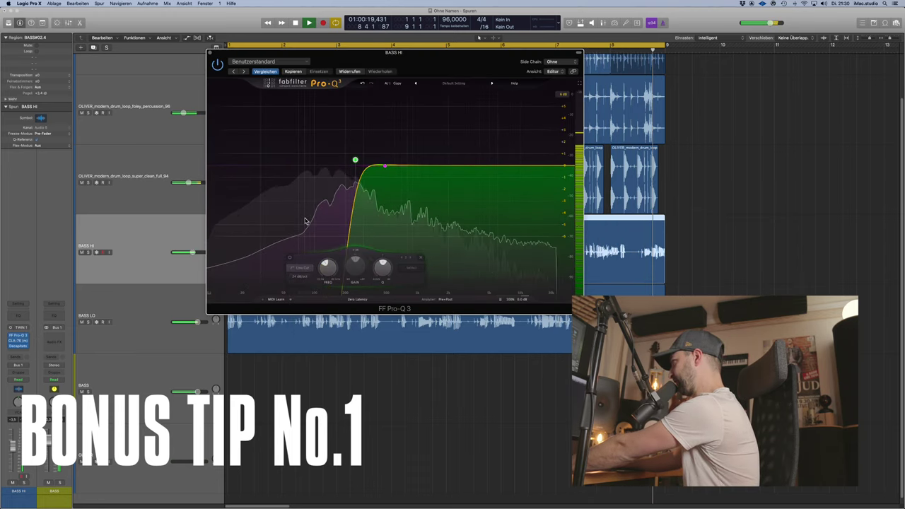
pyautogui.click(208, 53)
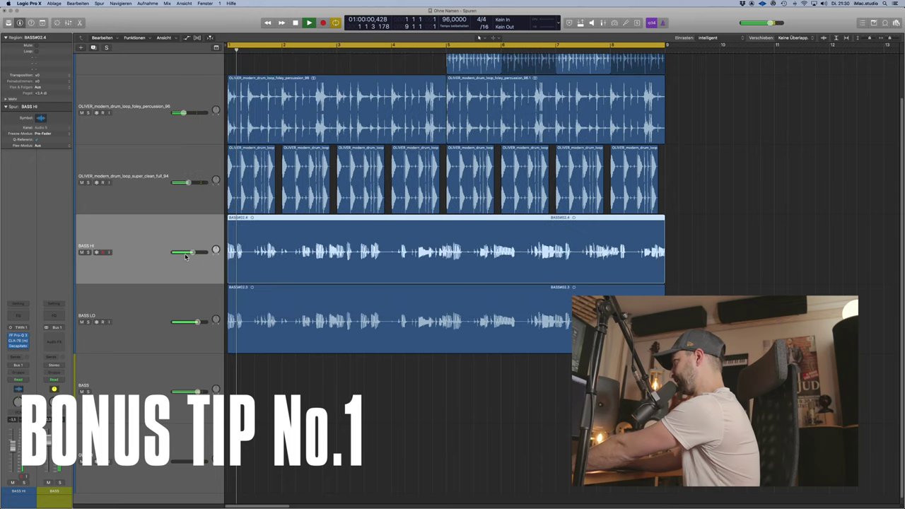
# Set the high-cut slope in the Pro-Q 3 on BASS LO to 24 dB/oct and close the plug-in
pyautogui.click(128, 305)
pyautogui.click(20, 344)
pyautogui.scroll(2, 102, 244)
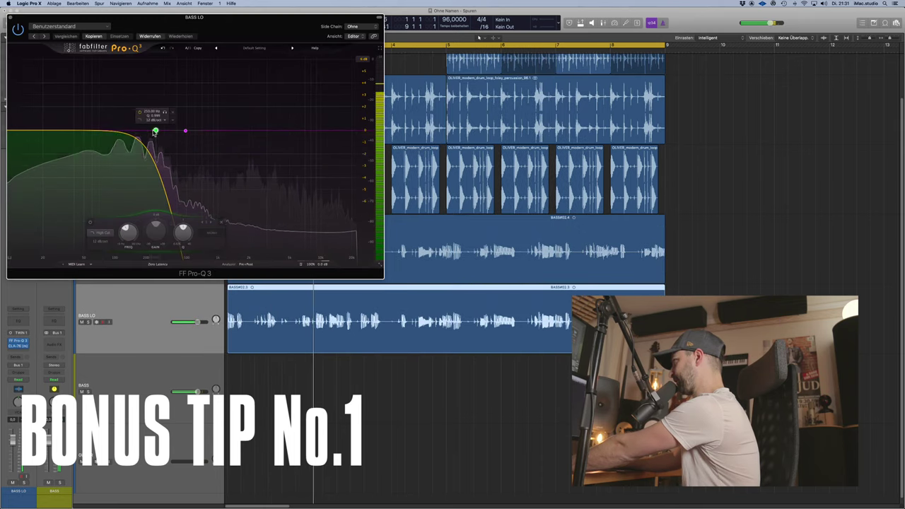
pyautogui.click(102, 244)
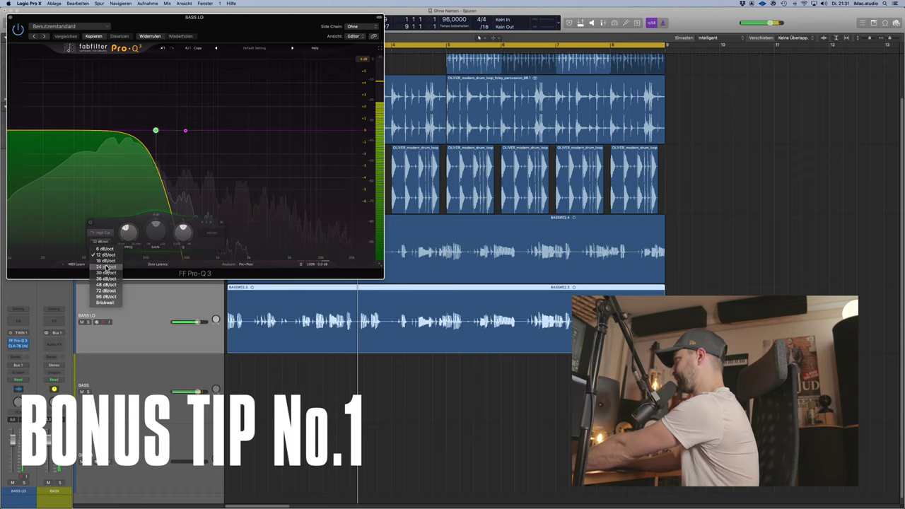
pyautogui.click(106, 256)
pyautogui.click(11, 17)
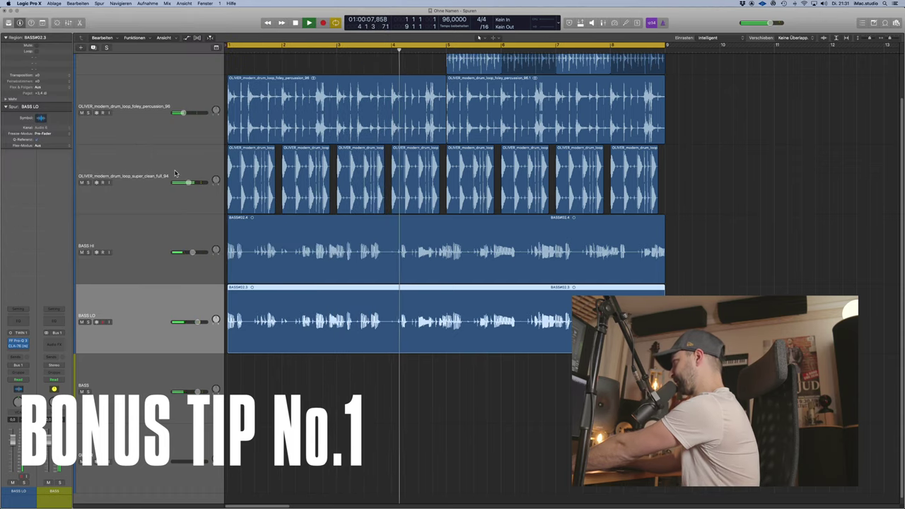
# Lower the BASS HI track volume slightly further during playback, and stop playback
pyautogui.click(196, 261)
pyautogui.press('space')
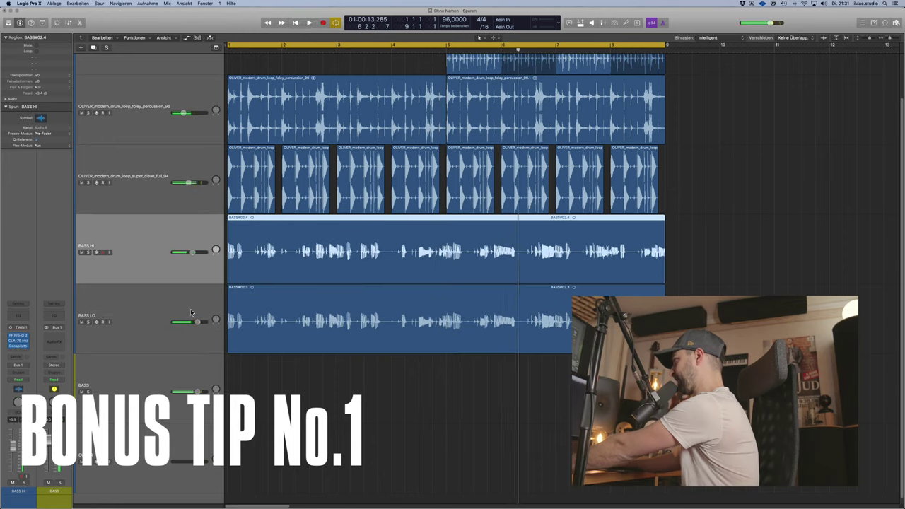
pyautogui.click(190, 253)
pyautogui.press('space')
pyautogui.moveTo(189, 254)
pyautogui.mouseDown()
pyautogui.moveTo(137, 251)
pyautogui.moveTo(187, 257)
pyautogui.mouseUp()
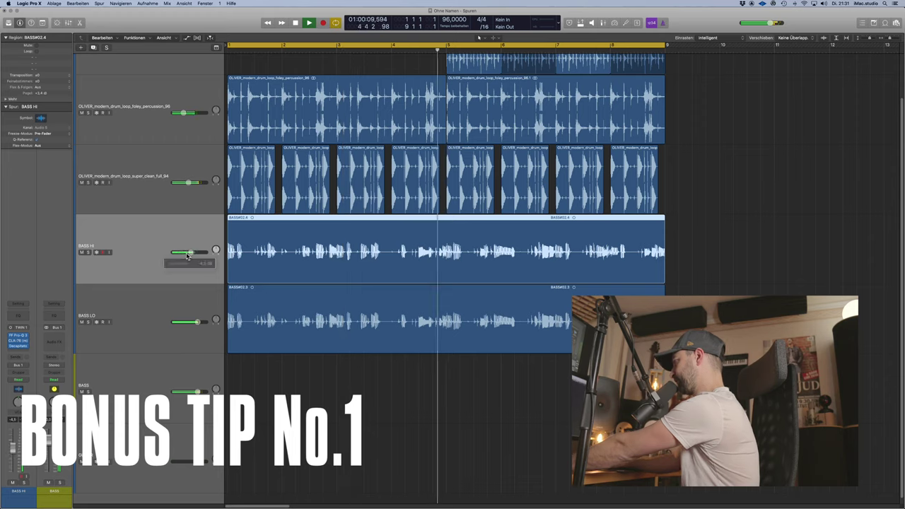
pyautogui.press('space')
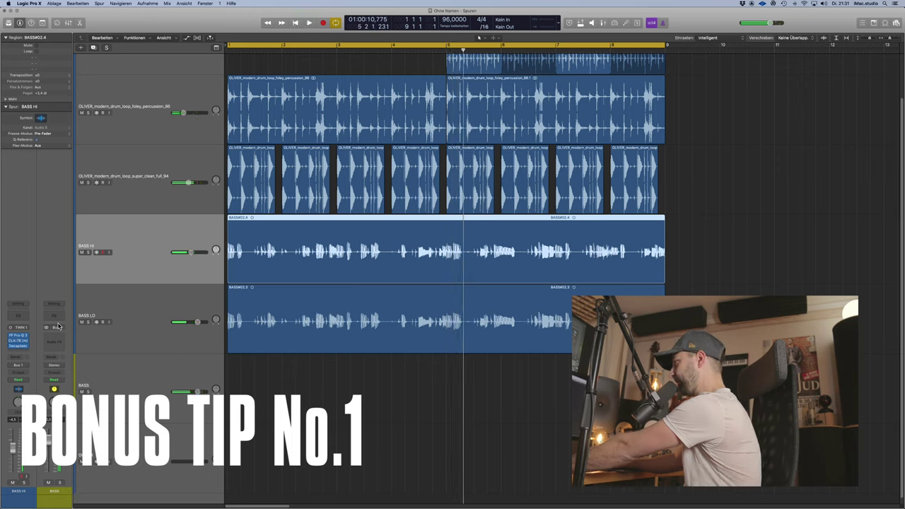
# Insert the C4 multiband processor on the BASS bus and move its window clear of the channel strip
pyautogui.click(60, 344)
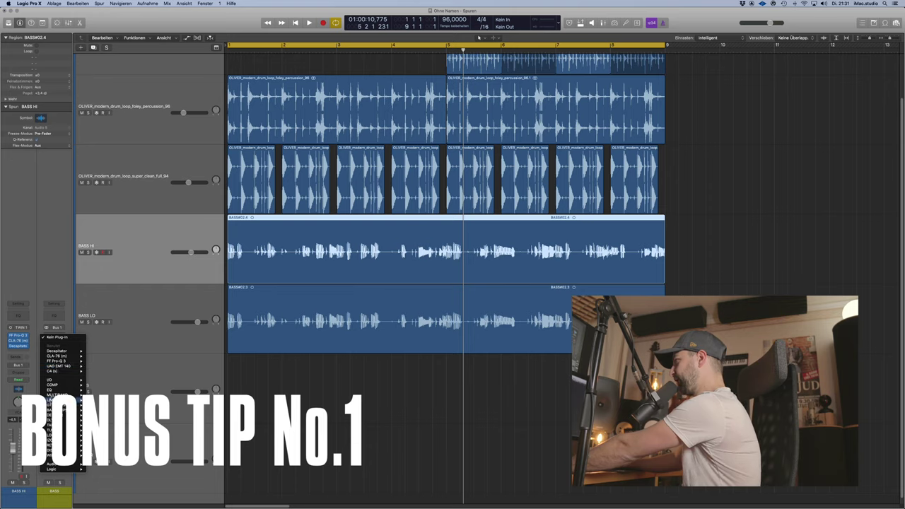
pyautogui.click(165, 396)
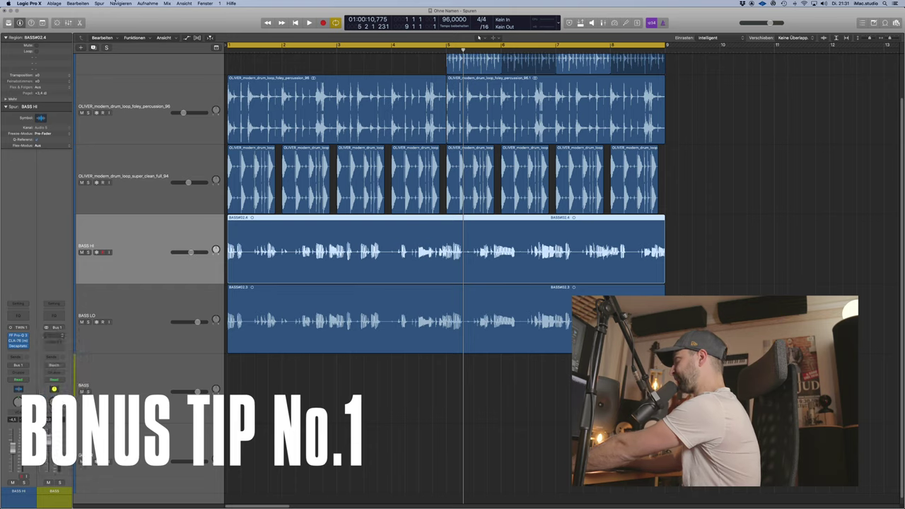
pyautogui.moveTo(147, 24); pyautogui.dragTo(448, 237)
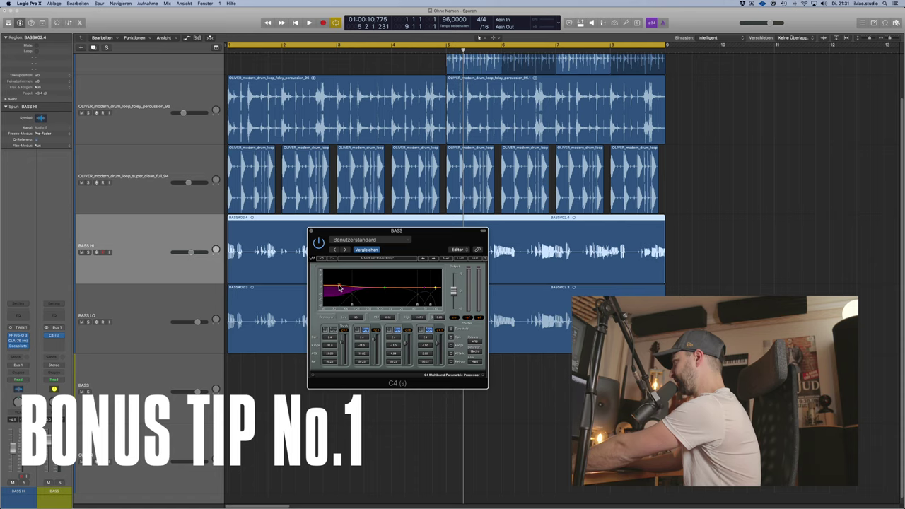
# During playback, solo the C4's low band, raise its gain and shift its upper crossover higher
pyautogui.press('space')
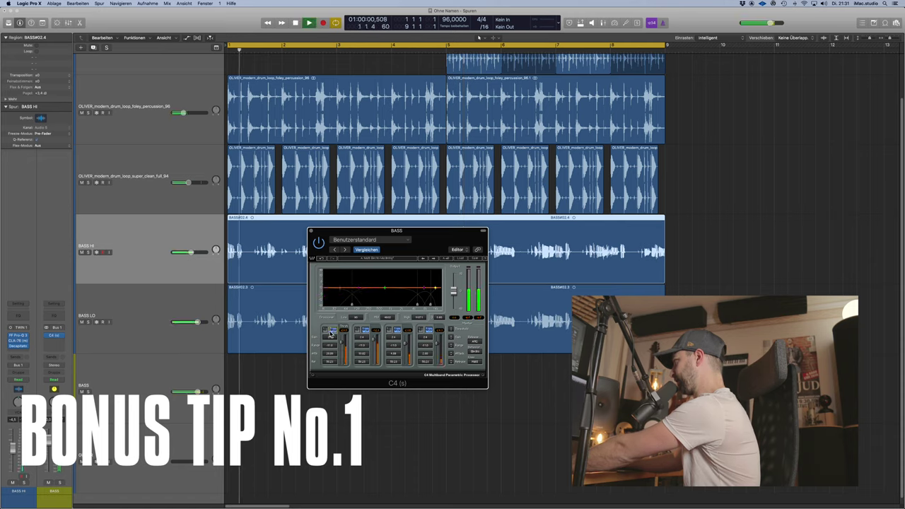
pyautogui.click(329, 332)
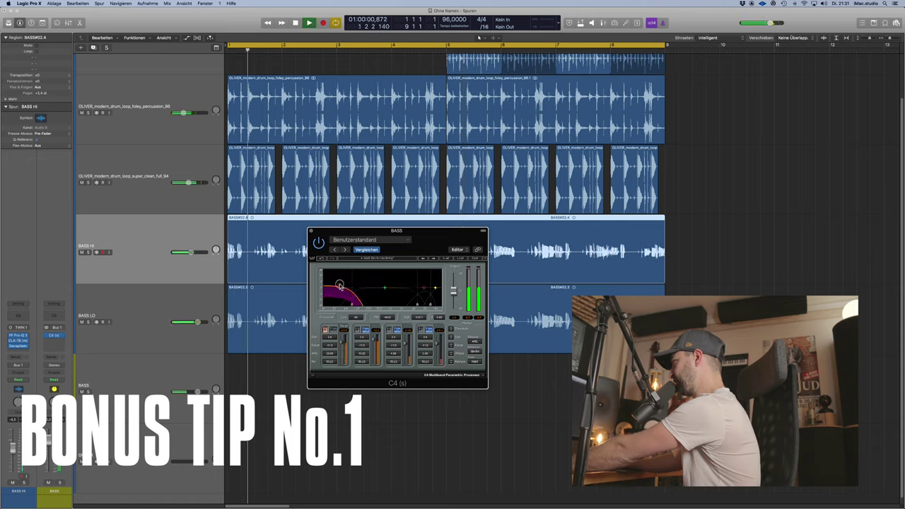
pyautogui.moveTo(339, 286); pyautogui.dragTo(368, 303)
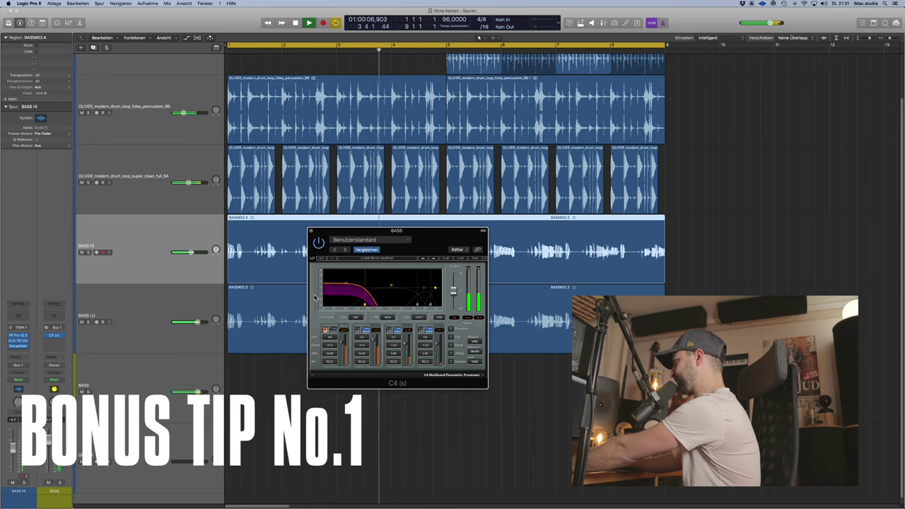
# Set the low-cut frequency in the Pro-Q 3 on BASS HI to 200 Hz and close the plug-in
pyautogui.click(148, 247)
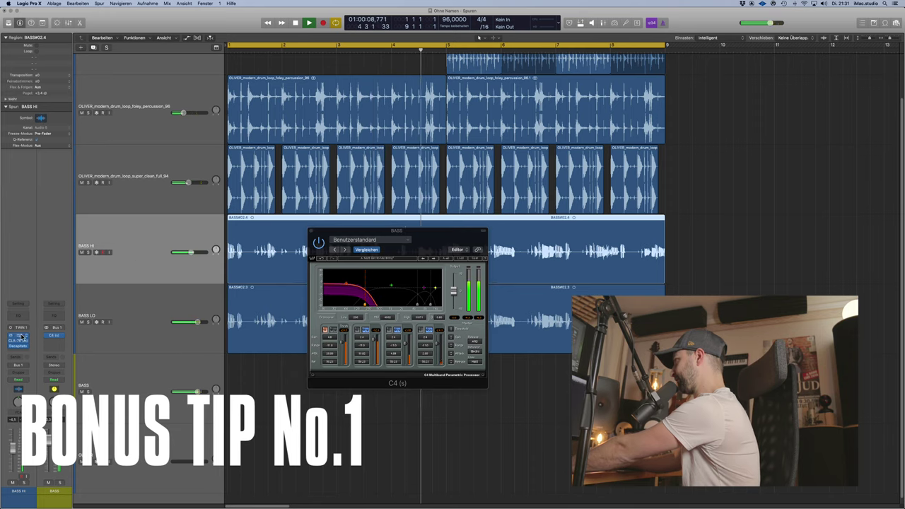
pyautogui.click(19, 336)
pyautogui.moveTo(356, 160)
pyautogui.mouseDown()
pyautogui.moveTo(334, 160)
pyautogui.moveTo(348, 160)
pyautogui.mouseUp()
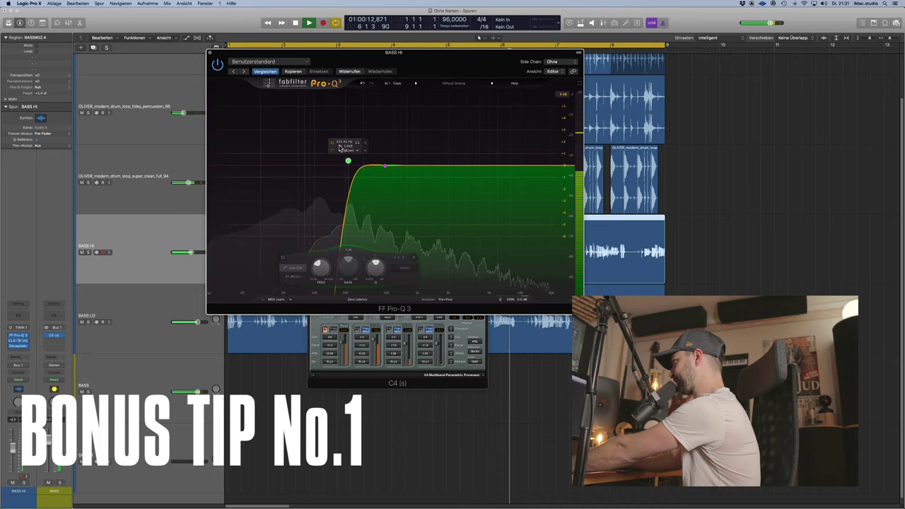
pyautogui.doubleClick(342, 143)
pyautogui.write('200')
pyautogui.press('Return')
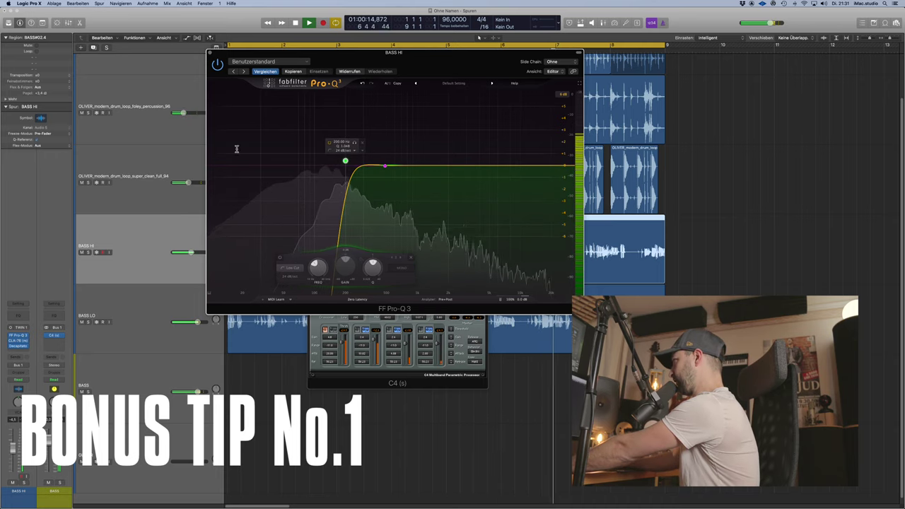
pyautogui.click(210, 53)
# Set the high-cut frequency in the Pro-Q 3 on BASS LO to 200 Hz and close the plug-in
pyautogui.click(141, 334)
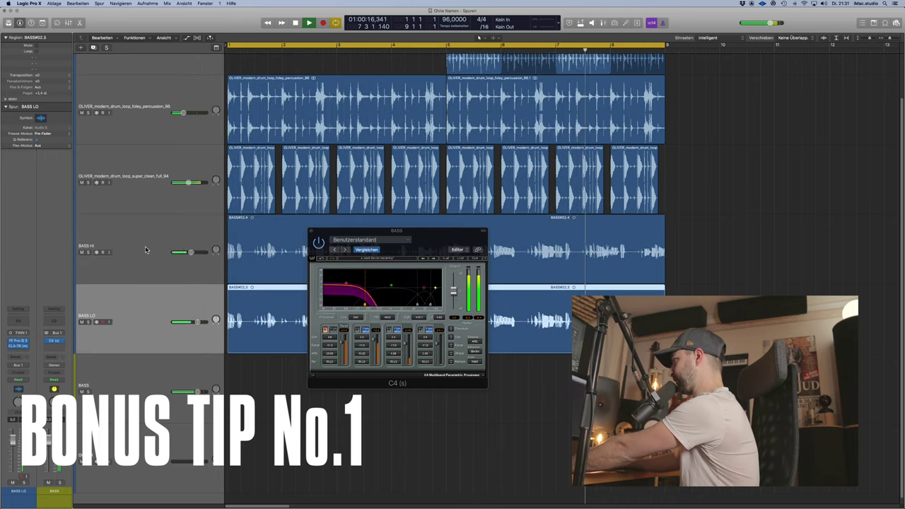
pyautogui.click(19, 341)
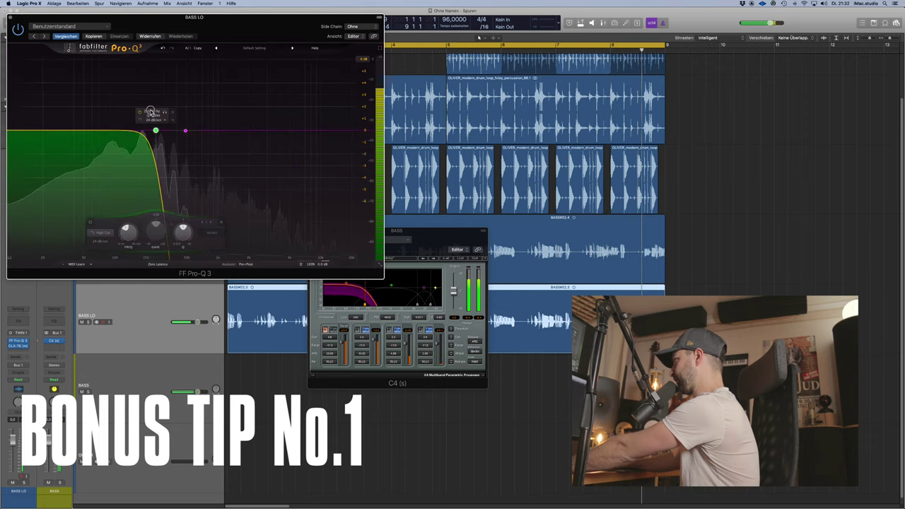
pyautogui.doubleClick(151, 112)
pyautogui.write('200')
pyautogui.press('Return')
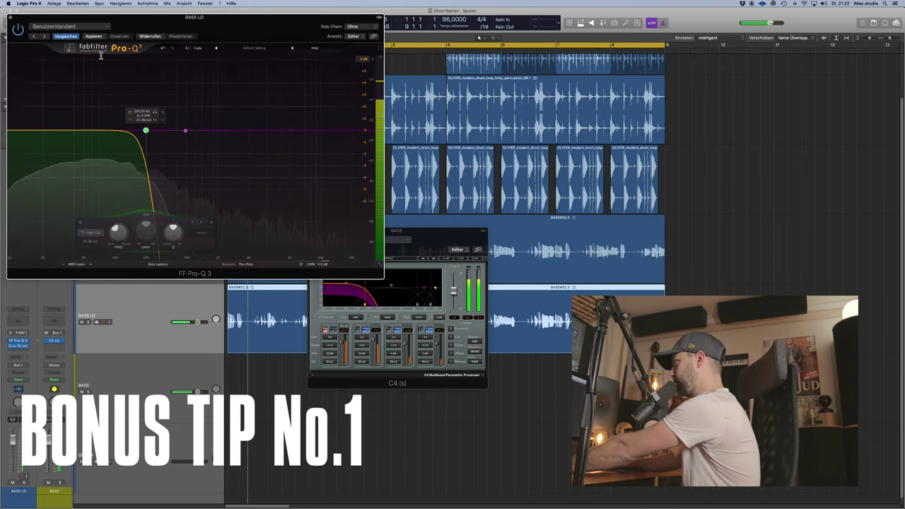
pyautogui.click(10, 19)
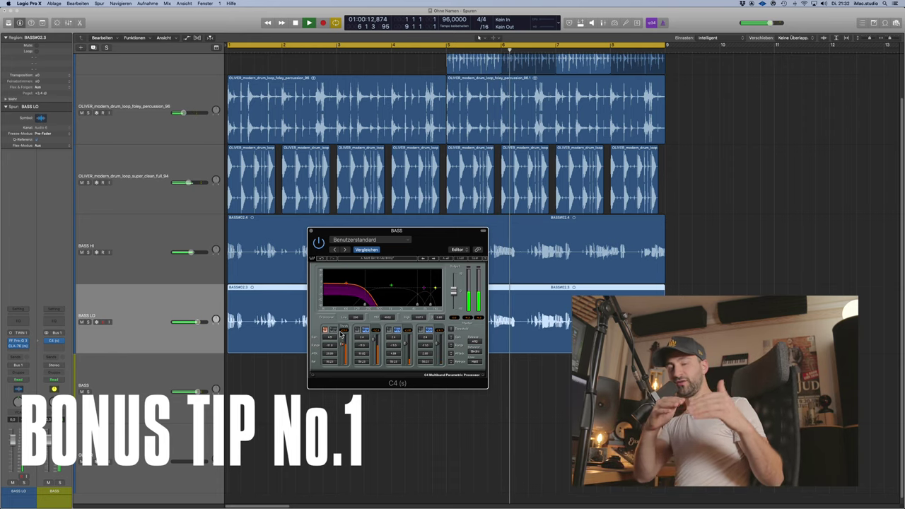
# Restart playback from the beginning, turn off the solo on the C4's low band and lower the BASS bus volume
pyautogui.press('space')
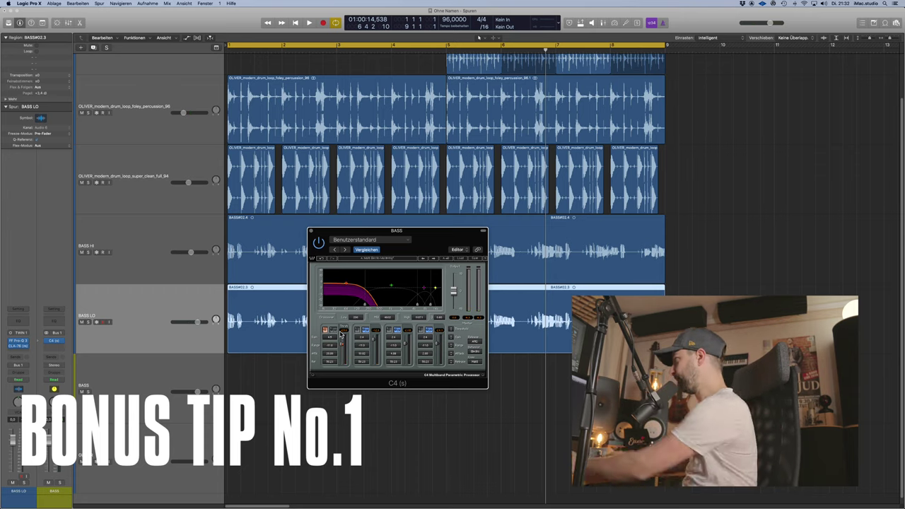
pyautogui.press('Return')
pyautogui.press('space')
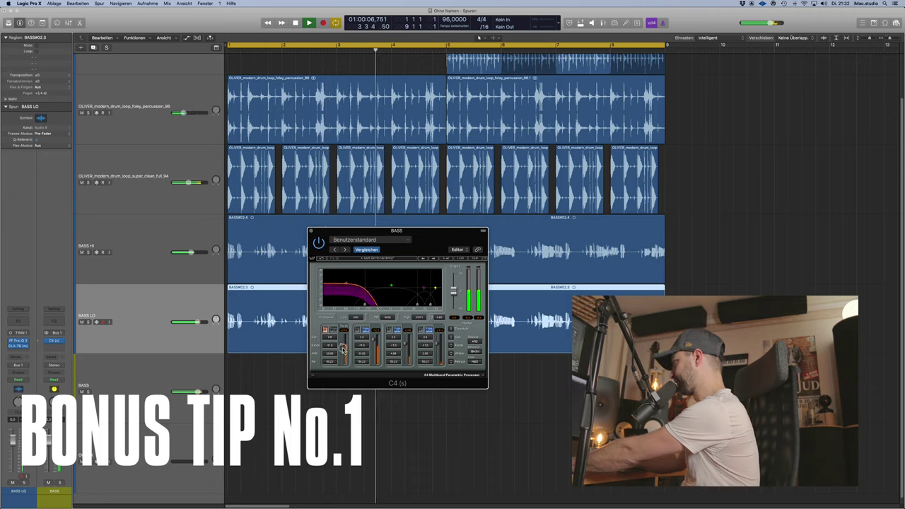
pyautogui.click(311, 231)
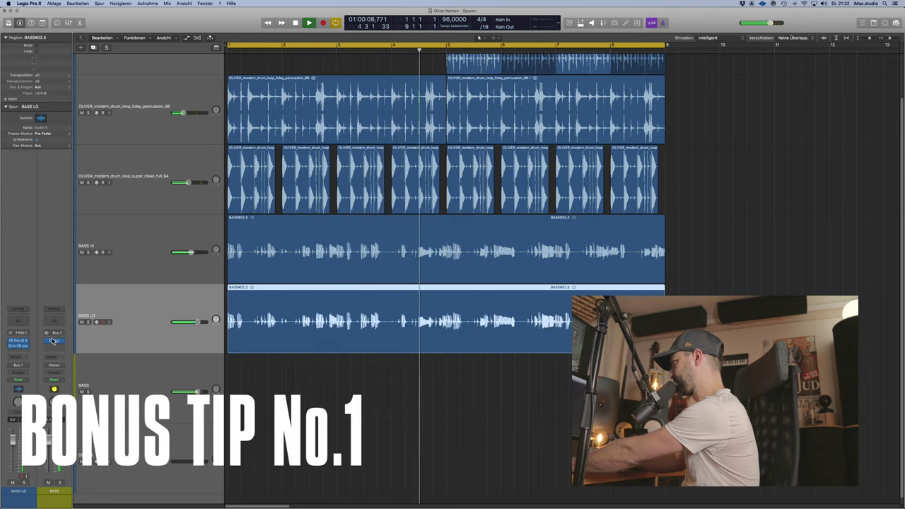
pyautogui.click(54, 341)
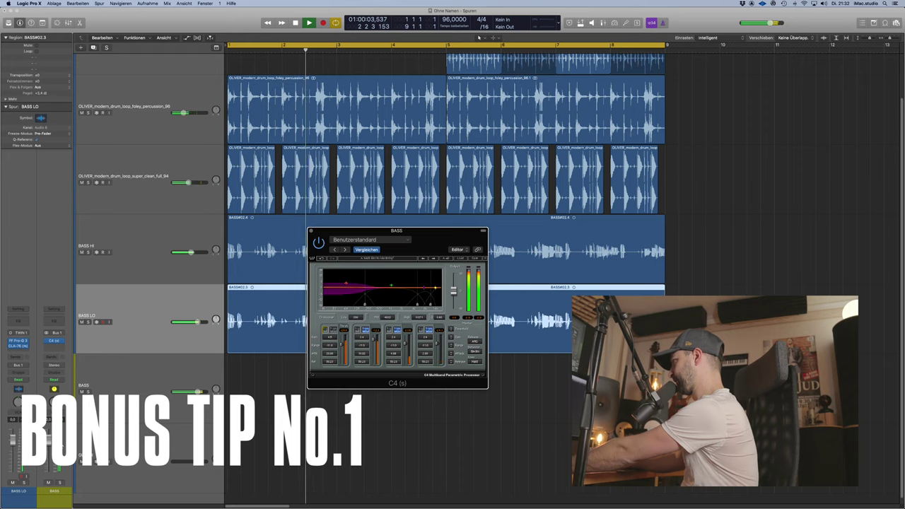
pyautogui.moveTo(49, 443); pyautogui.dragTo(50, 452)
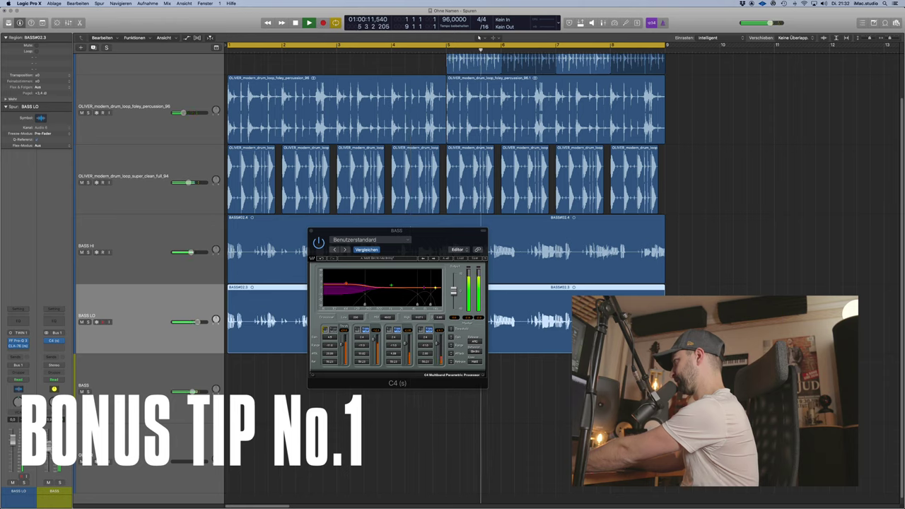
pyautogui.click(57, 356)
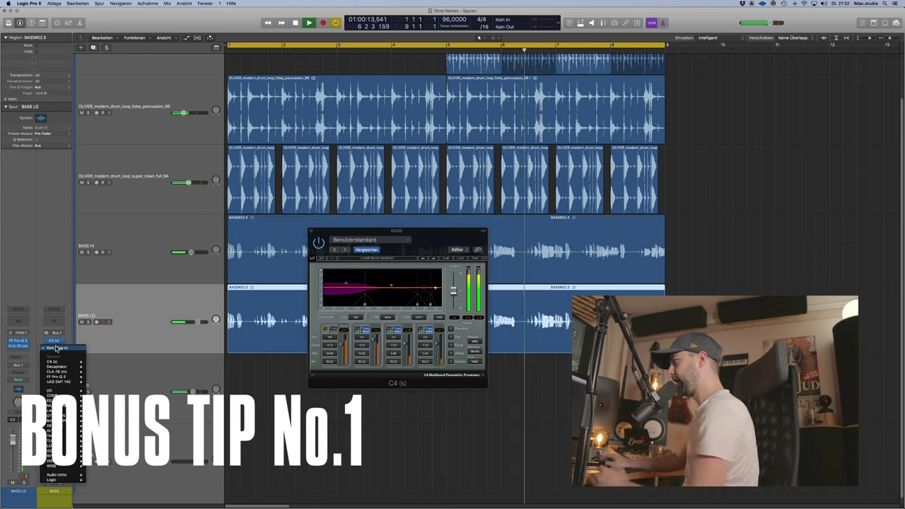
pyautogui.moveTo(62, 376)
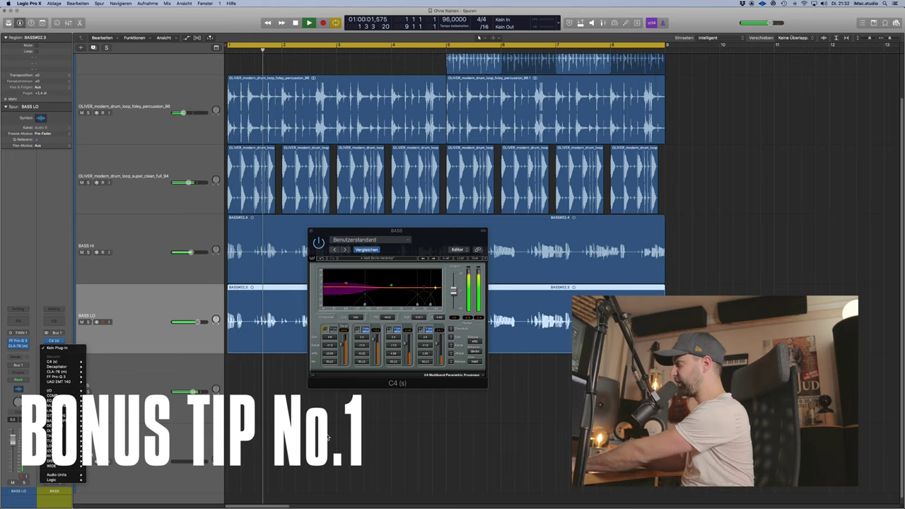
pyautogui.press('Escape')
pyautogui.press('space')
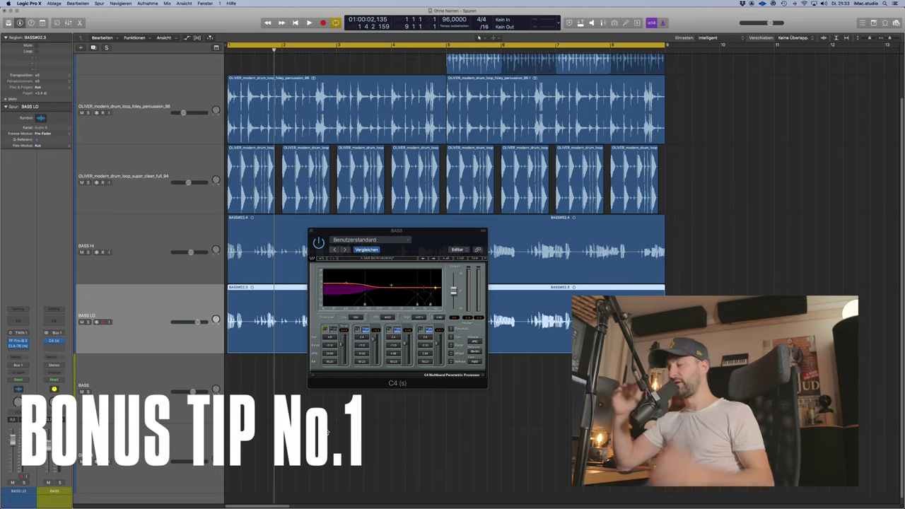
# Close the C4, insert the Virtual Mix Rack after it on the BASS bus and remove its default Virtual Channel module
pyautogui.click(312, 232)
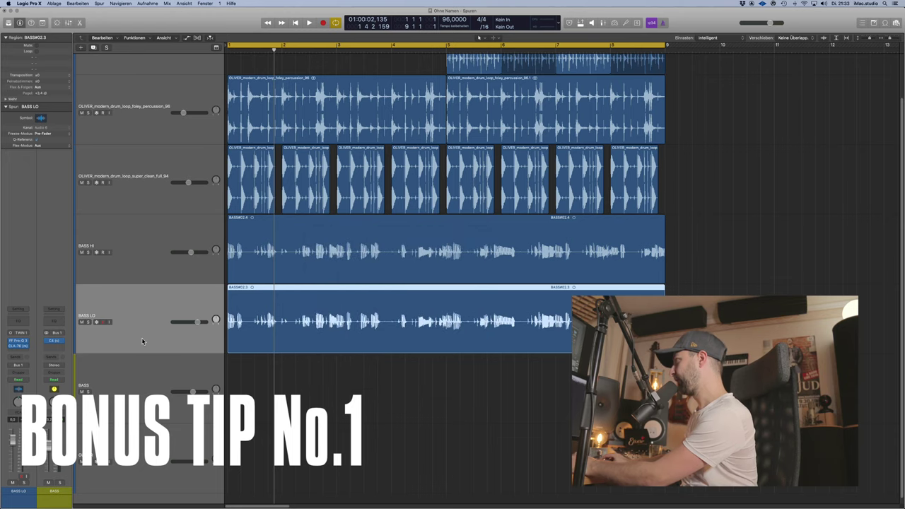
pyautogui.click(53, 346)
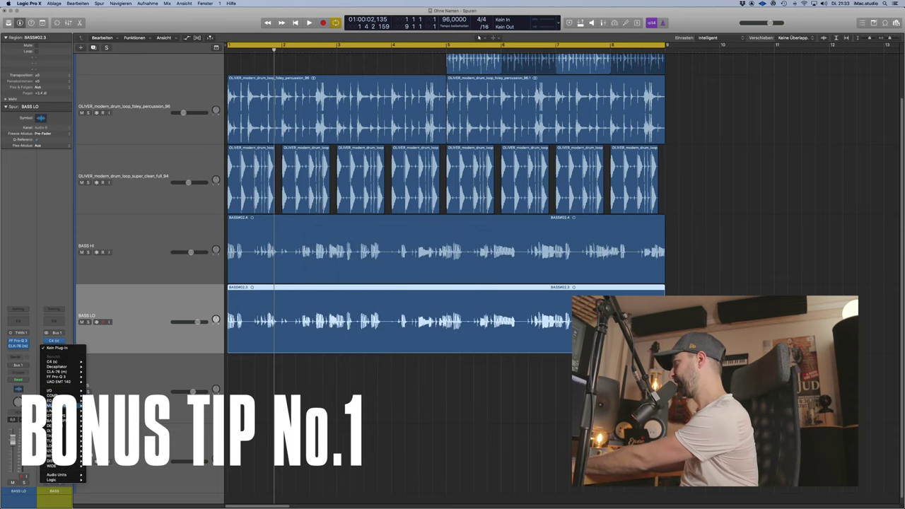
pyautogui.moveTo(68, 403)
pyautogui.click(150, 466)
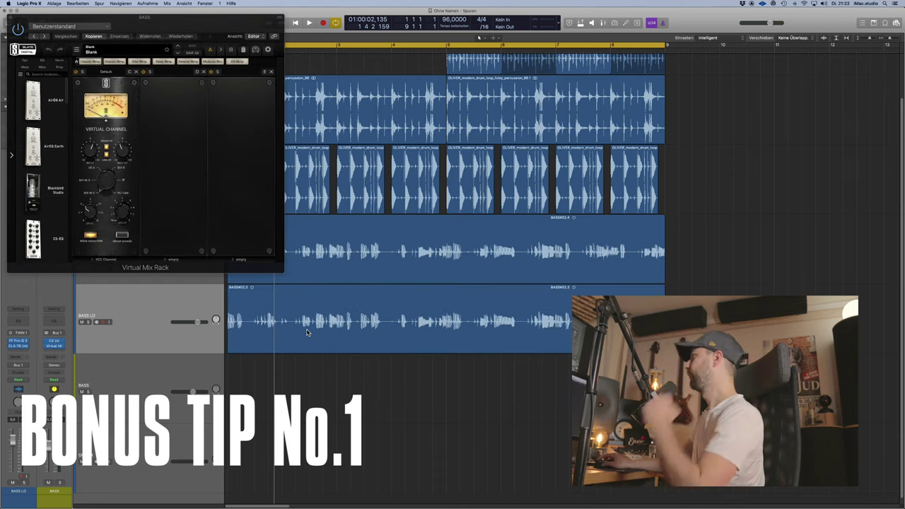
pyautogui.moveTo(140, 17); pyautogui.dragTo(309, 79)
pyautogui.click(304, 135)
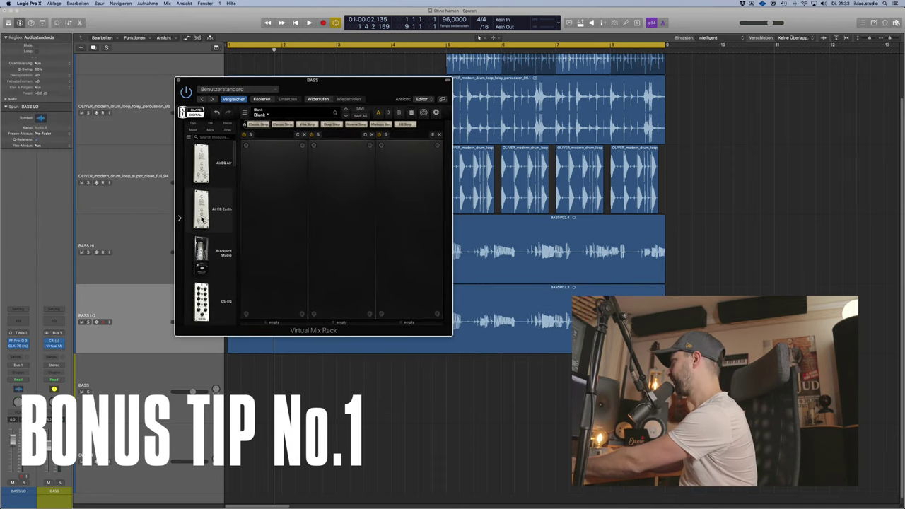
# Filter the Virtual Mix Rack modules to EQs and load the FG-N into the first slot
pyautogui.scroll(-3, 207, 223)
pyautogui.click(211, 123)
pyautogui.moveTo(202, 254); pyautogui.dragTo(280, 212)
pyautogui.moveTo(312, 80); pyautogui.dragTo(423, 226)
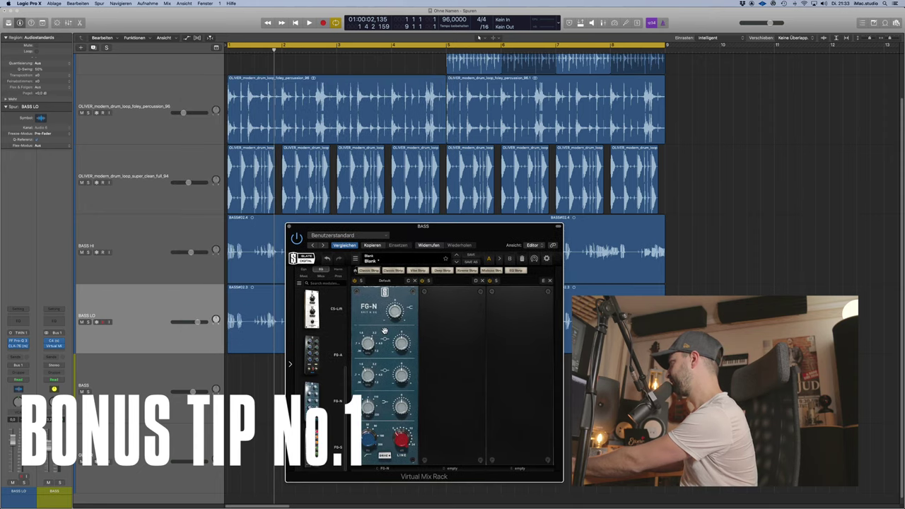
# During playback, sweep the frequency of the FG-N's lower-mid band and cut its gain
pyautogui.press('space')
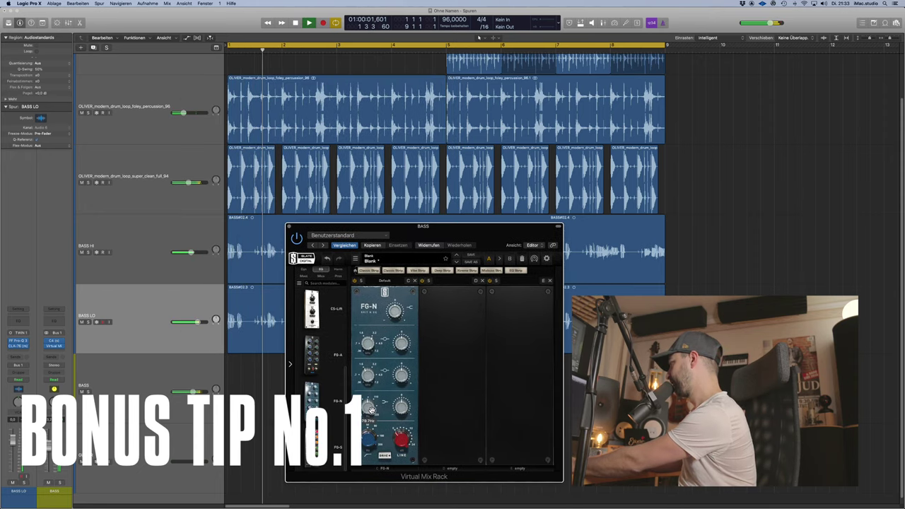
pyautogui.moveTo(370, 439); pyautogui.dragTo(403, 361)
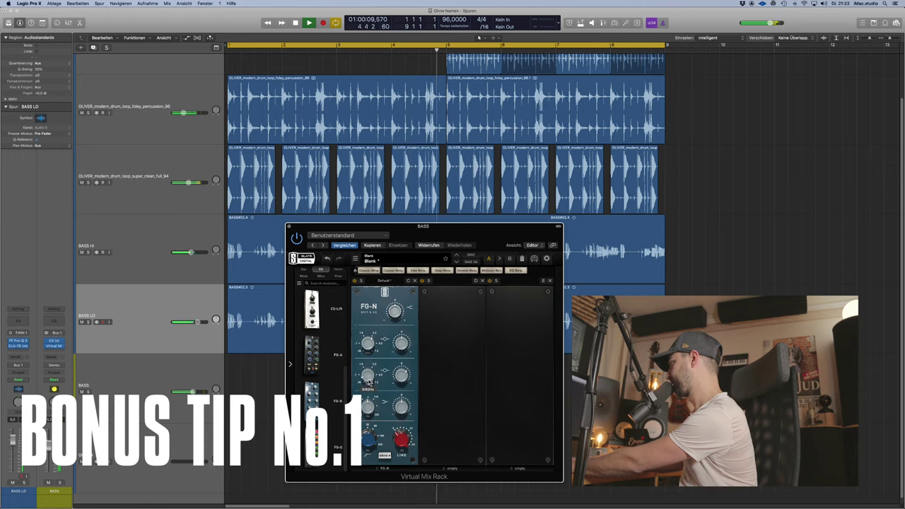
pyautogui.moveTo(401, 379); pyautogui.dragTo(401, 373)
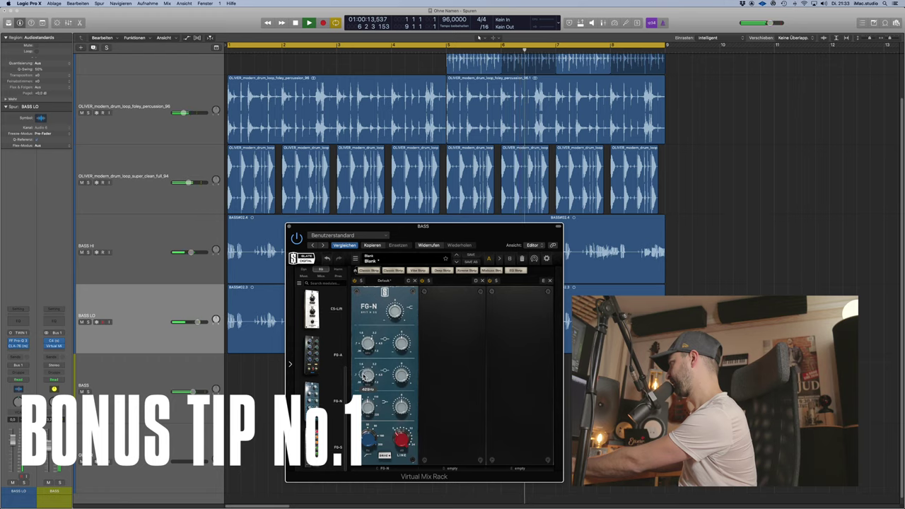
pyautogui.moveTo(402, 376); pyautogui.dragTo(401, 384)
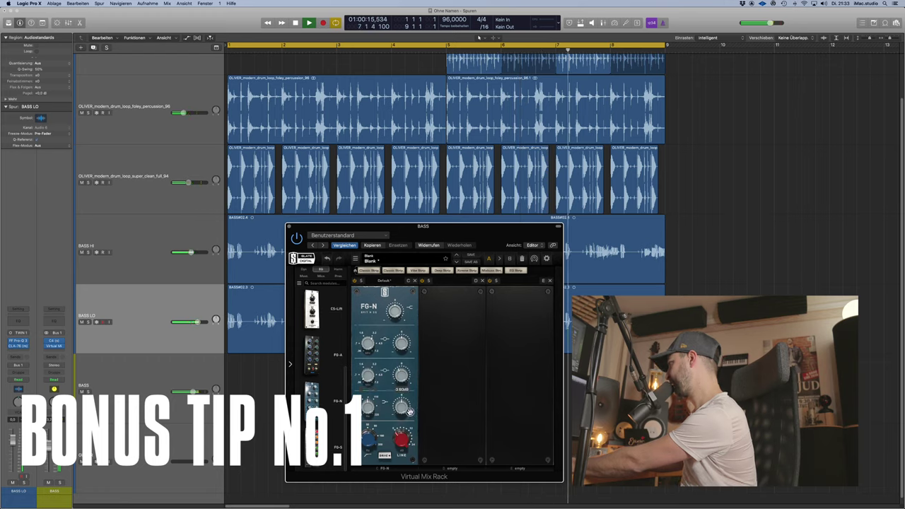
pyautogui.moveTo(409, 346); pyautogui.dragTo(409, 344)
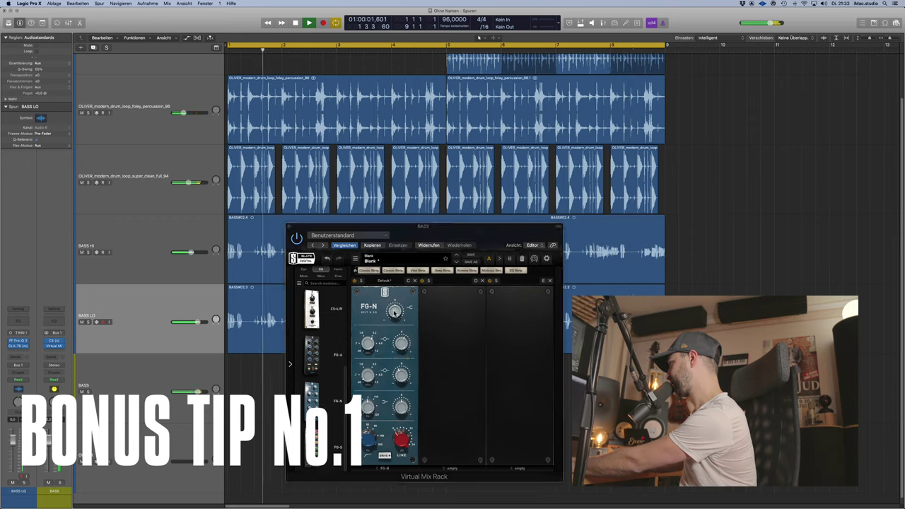
# Set the FG-N's low-band frequency, boost that band slightly and readjust the lower-mid band
pyautogui.click(369, 413)
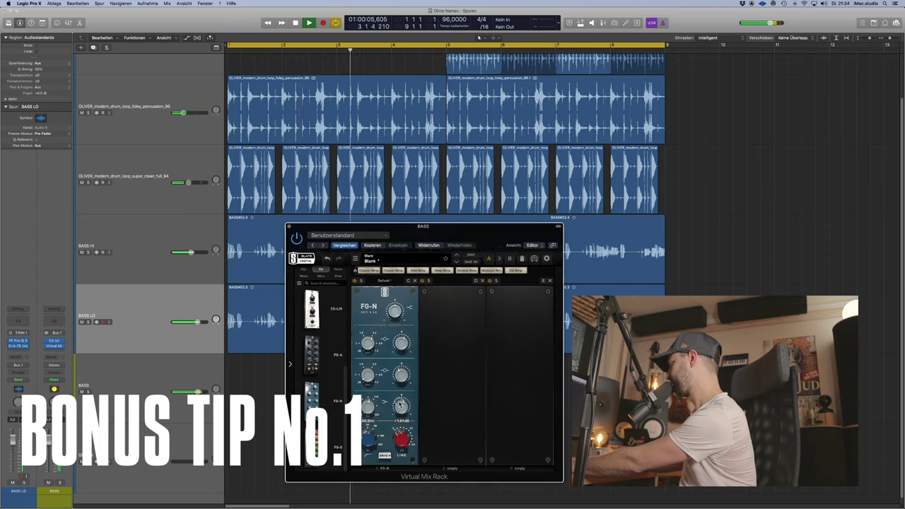
pyautogui.moveTo(400, 406); pyautogui.dragTo(408, 408)
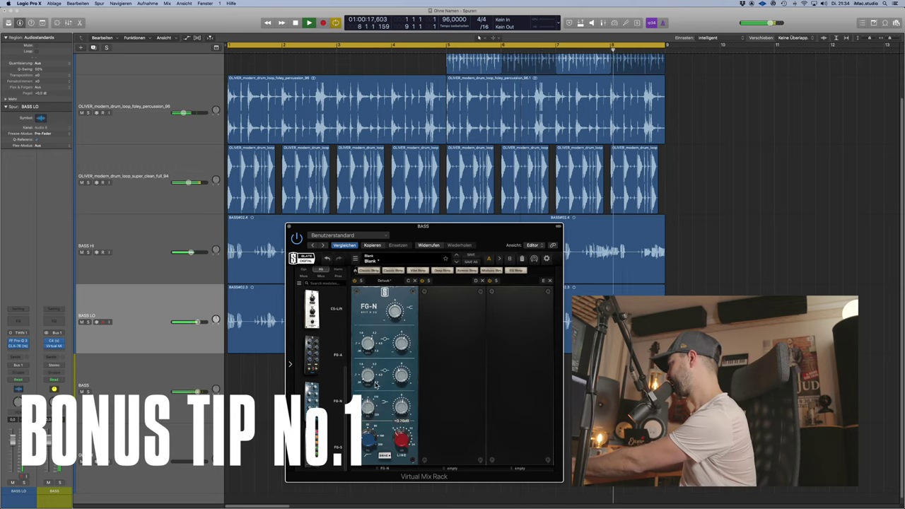
pyautogui.moveTo(370, 362); pyautogui.dragTo(397, 386)
# Tune the FG-N's upper-mid band to about 1.2 kHz, adjust its gain and the high-shelf gain, and close the plug-in
pyautogui.moveTo(366, 350); pyautogui.dragTo(396, 351)
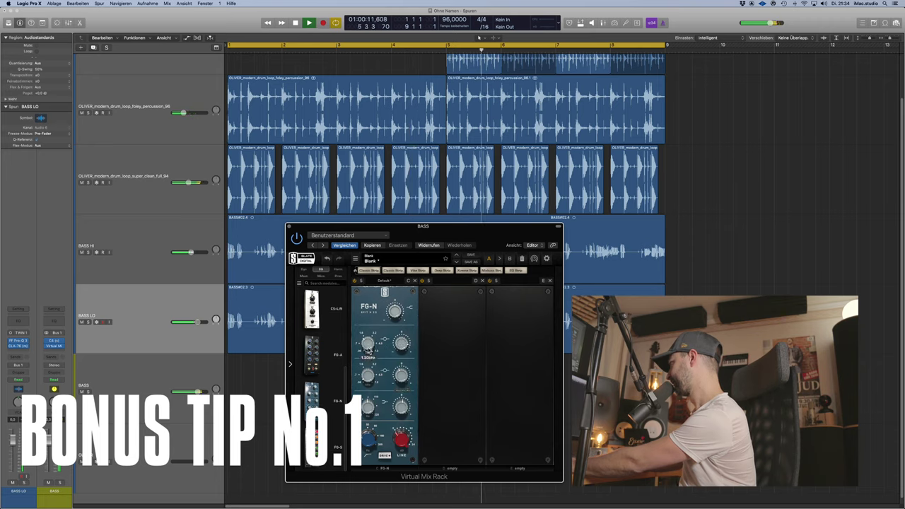
pyautogui.moveTo(367, 351); pyautogui.dragTo(369, 349)
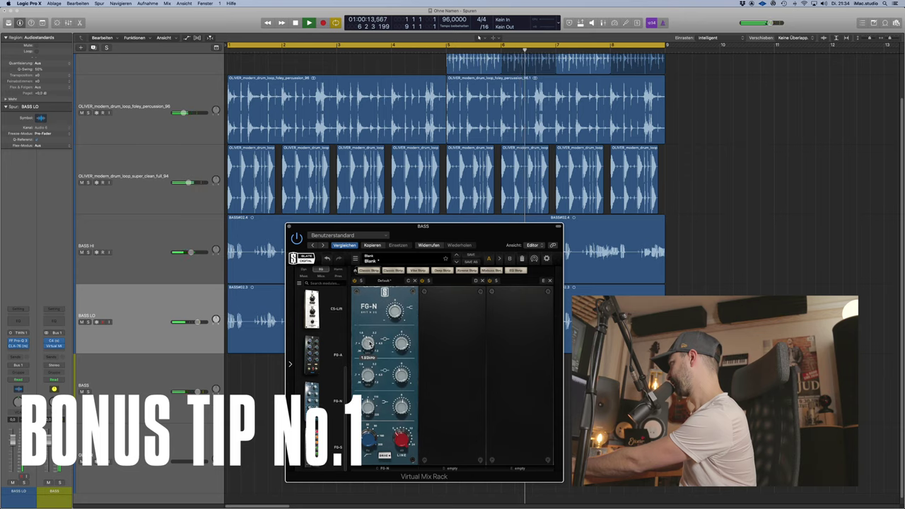
pyautogui.moveTo(370, 342); pyautogui.dragTo(401, 360)
pyautogui.click(401, 361)
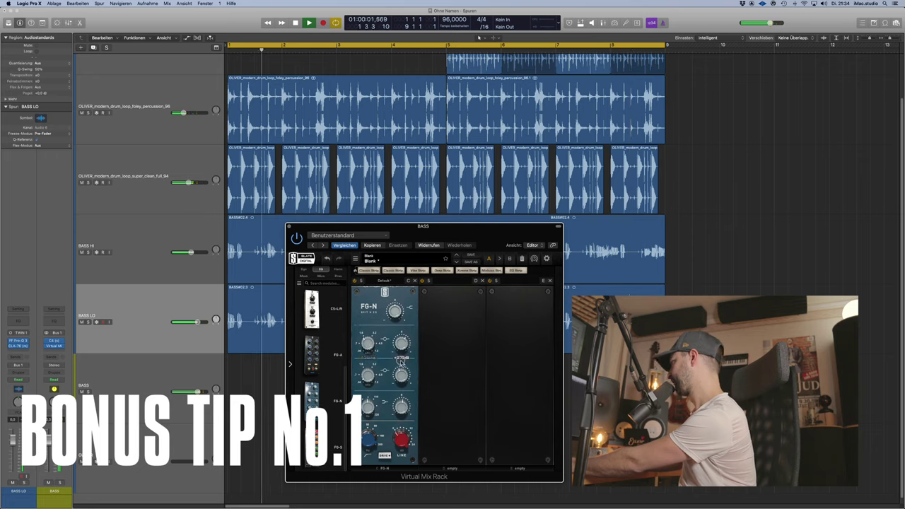
pyautogui.moveTo(395, 312); pyautogui.dragTo(396, 300)
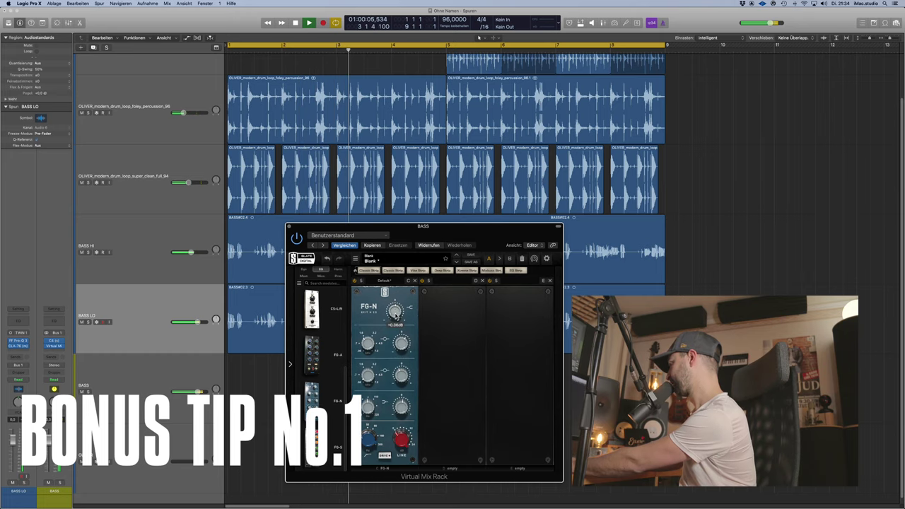
pyautogui.press('super+w')
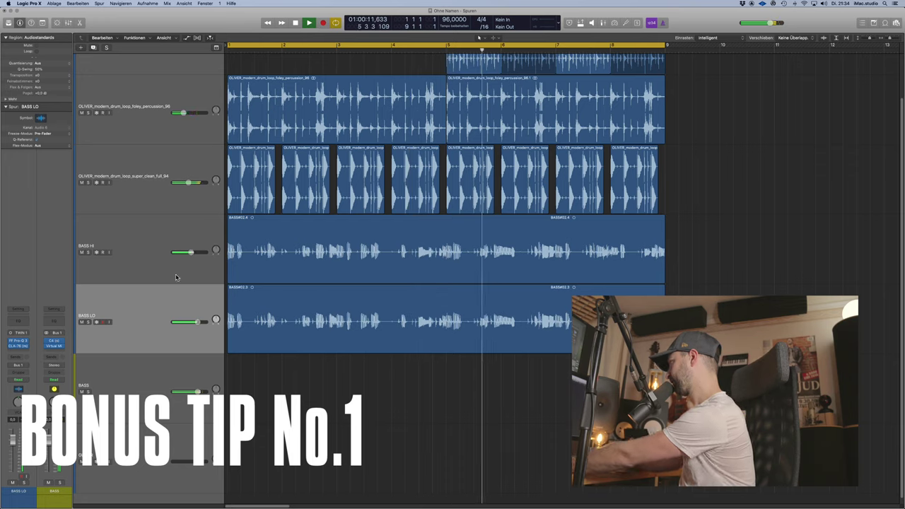
# Select the BASS HI and BASS LO tracks together and lower both volumes slightly
pyautogui.keyDown('shift'); pyautogui.click(189, 254); pyautogui.keyUp('shift')
pyautogui.moveTo(188, 255); pyautogui.dragTo(185, 254)
pyautogui.click(315, 427)
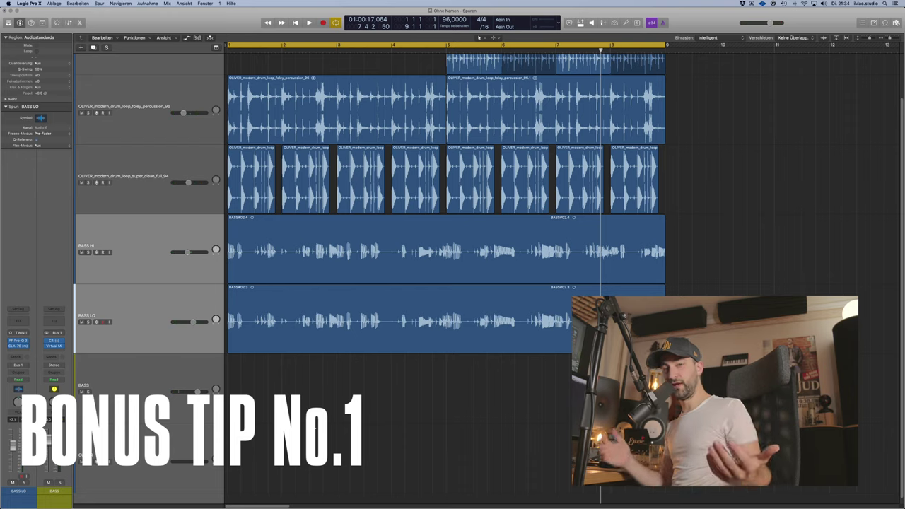
# Insert the stereo Waves MV2 after the Virtual Mix Rack on the BASS bus and place its window over the arrangement
pyautogui.click(201, 308)
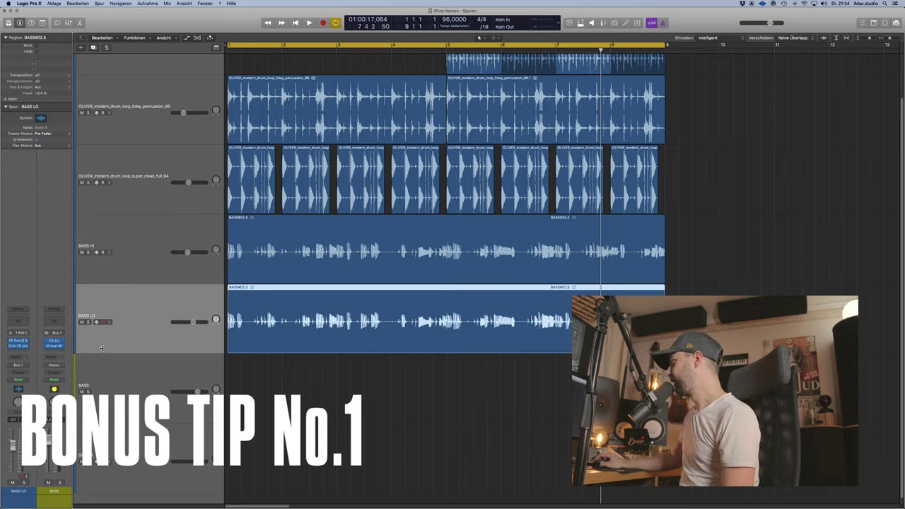
pyautogui.click(60, 355)
pyautogui.moveTo(61, 482)
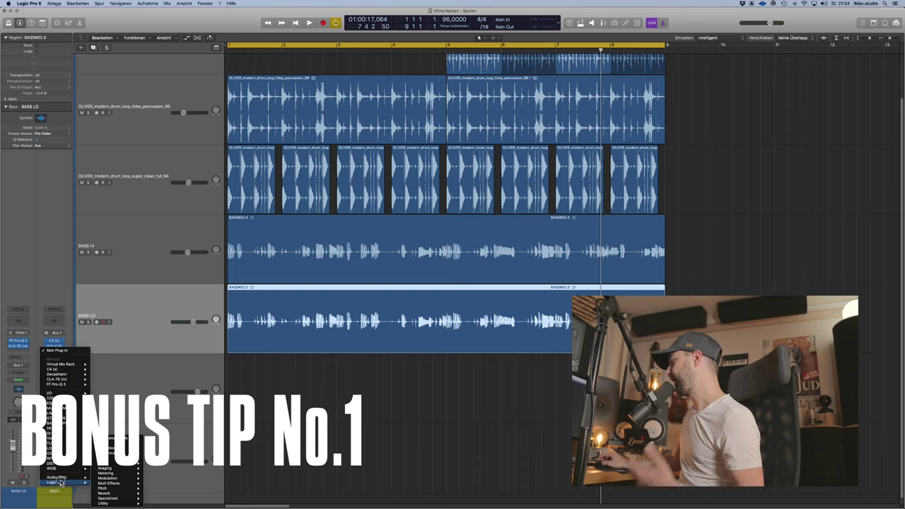
pyautogui.moveTo(106, 493)
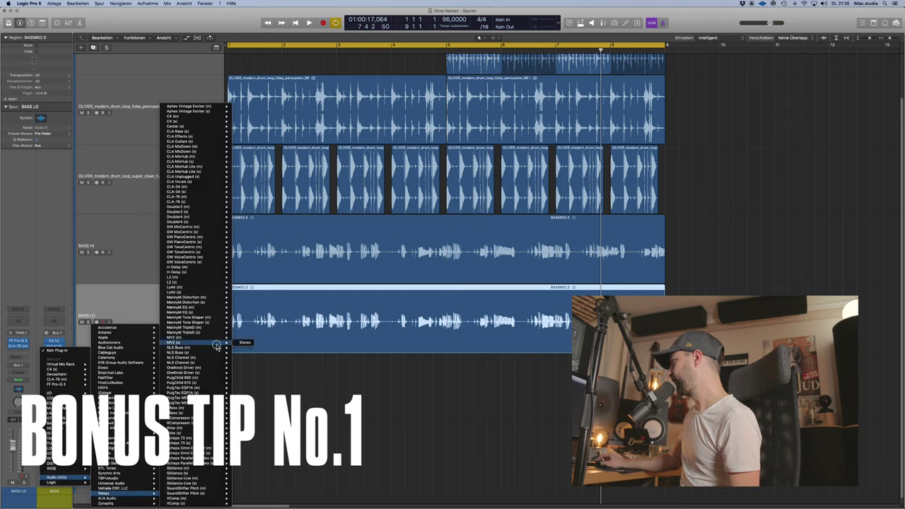
pyautogui.click(244, 342)
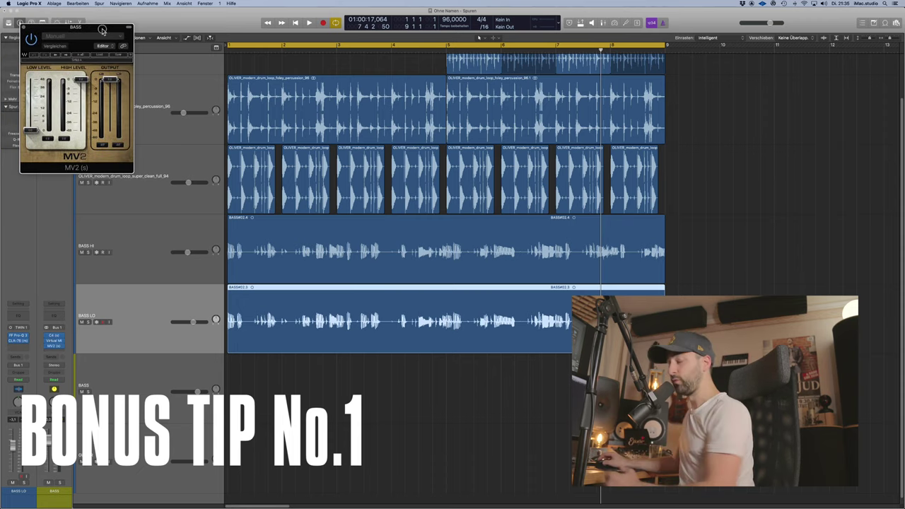
pyautogui.moveTo(90, 21); pyautogui.dragTo(371, 186)
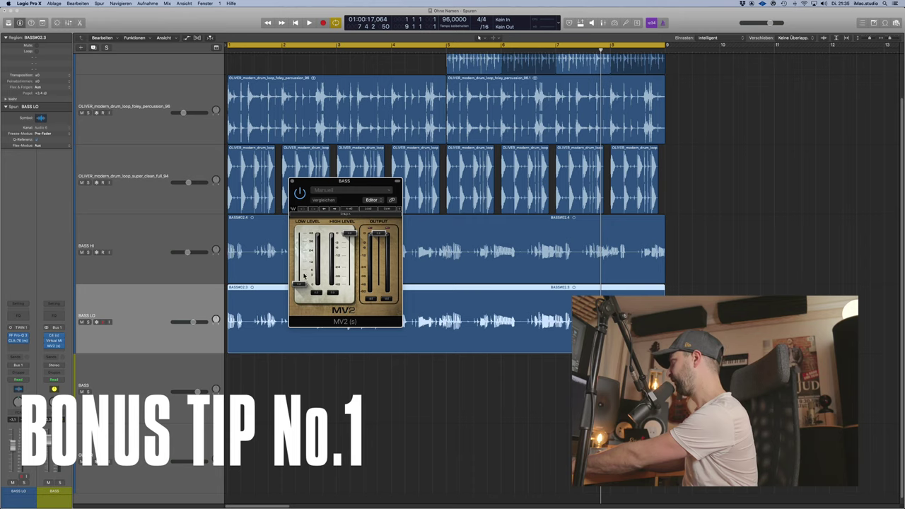
# During playback, raise the MV2's Low Level, lower its High Level threshold and reduce its Output
pyautogui.press('space')
pyautogui.moveTo(297, 282); pyautogui.dragTo(317, 284)
pyautogui.moveTo(353, 240); pyautogui.dragTo(353, 266)
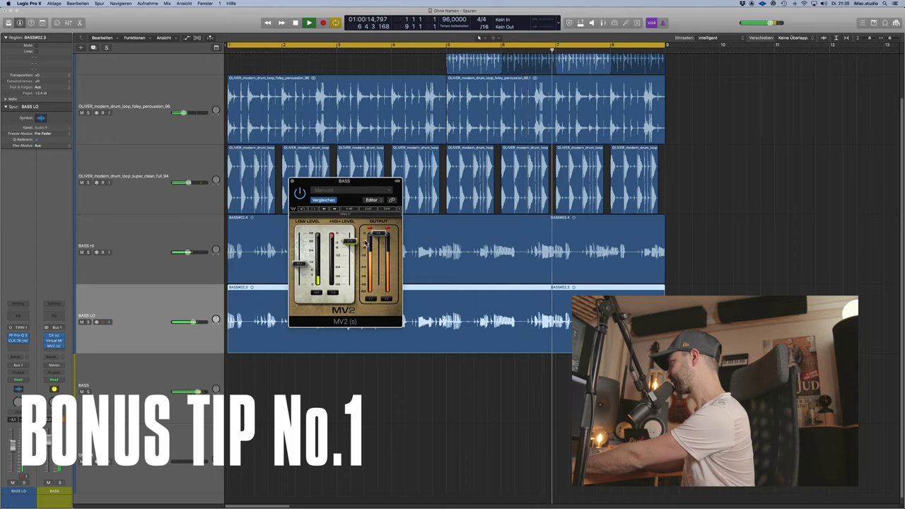
pyautogui.moveTo(380, 239); pyautogui.dragTo(348, 259)
pyautogui.click(373, 249)
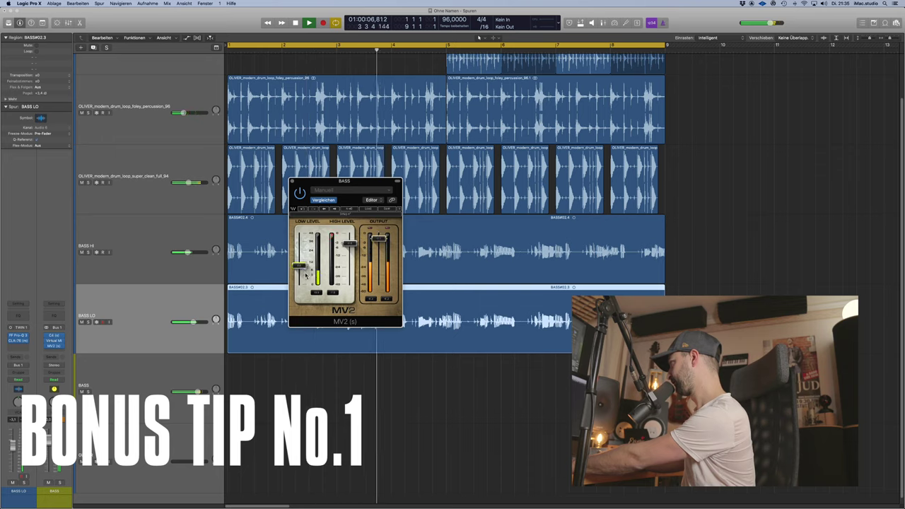
# Lower the MV2's Low Level slightly, close the plug-in and stop playback
pyautogui.moveTo(302, 266); pyautogui.dragTo(307, 289)
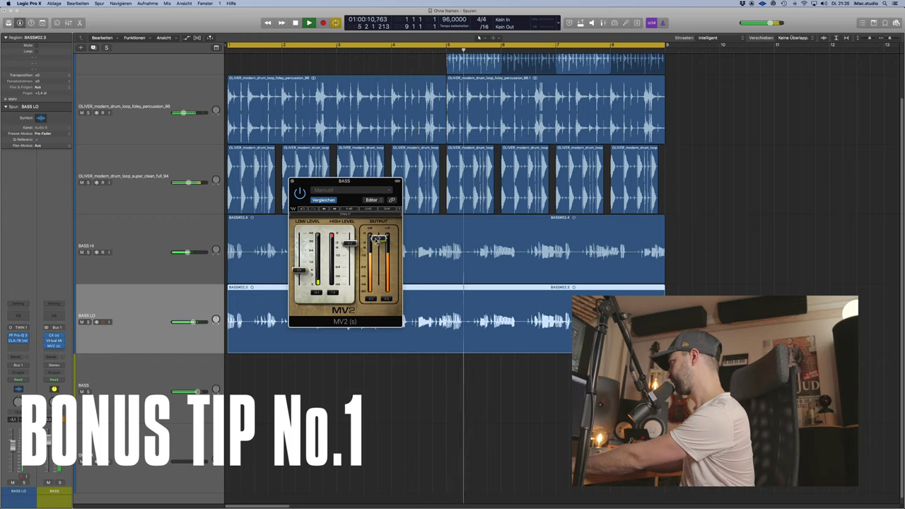
pyautogui.click(293, 182)
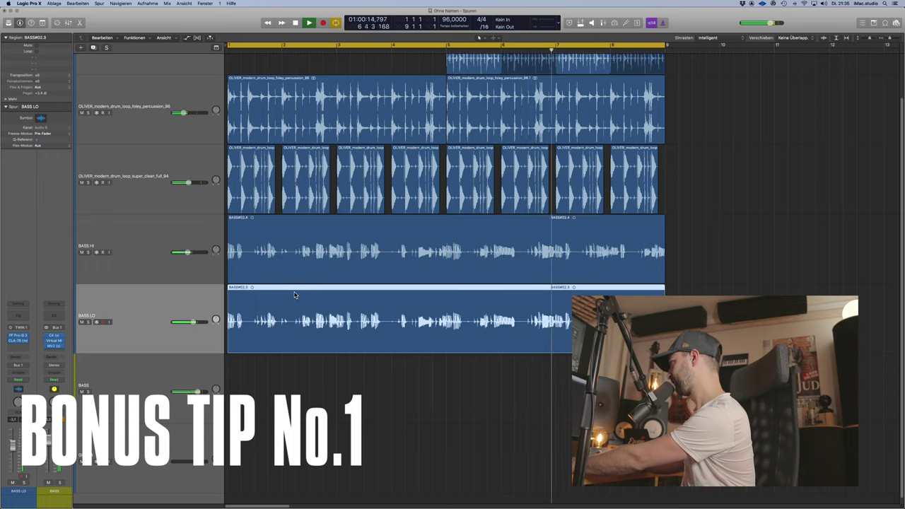
pyautogui.click(341, 393)
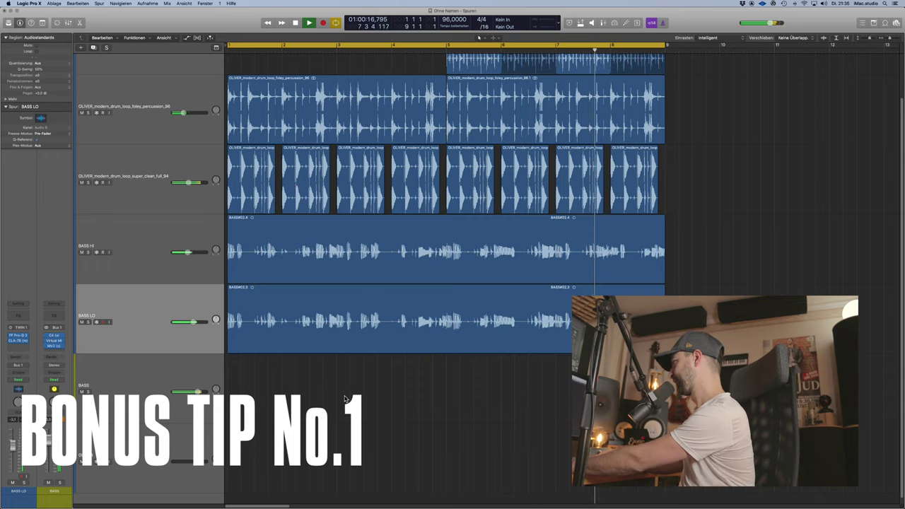
pyautogui.press('space')
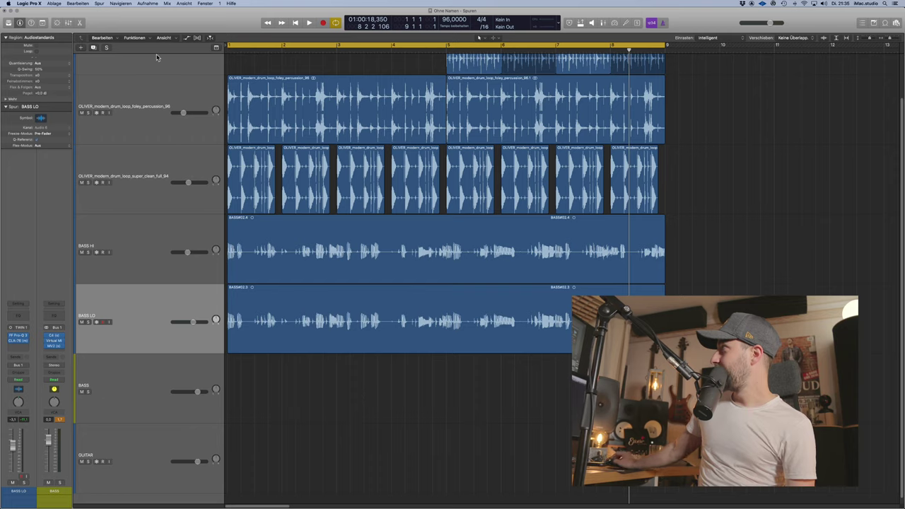
# Switch to Ecamm Live and Console, and return to Logic Pro X to select the GUITAR track
pyautogui.press('super+Tab')
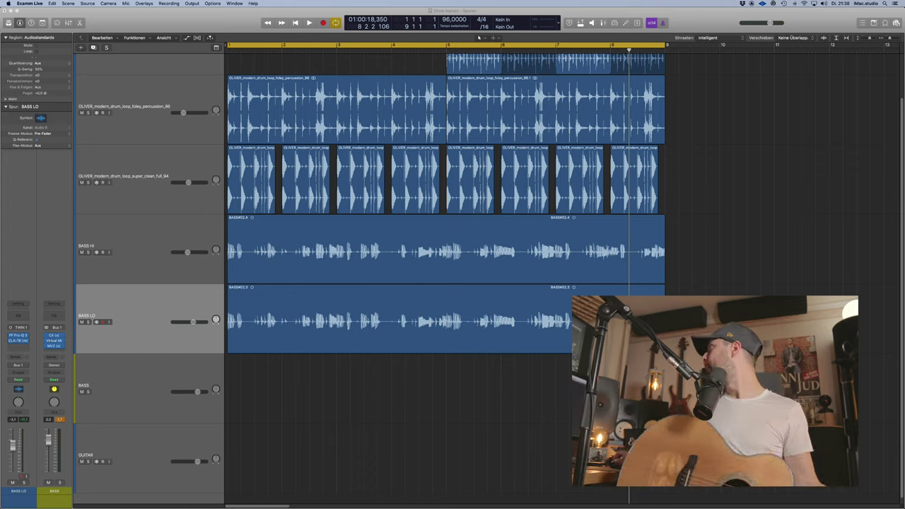
pyautogui.press('super+Tab')
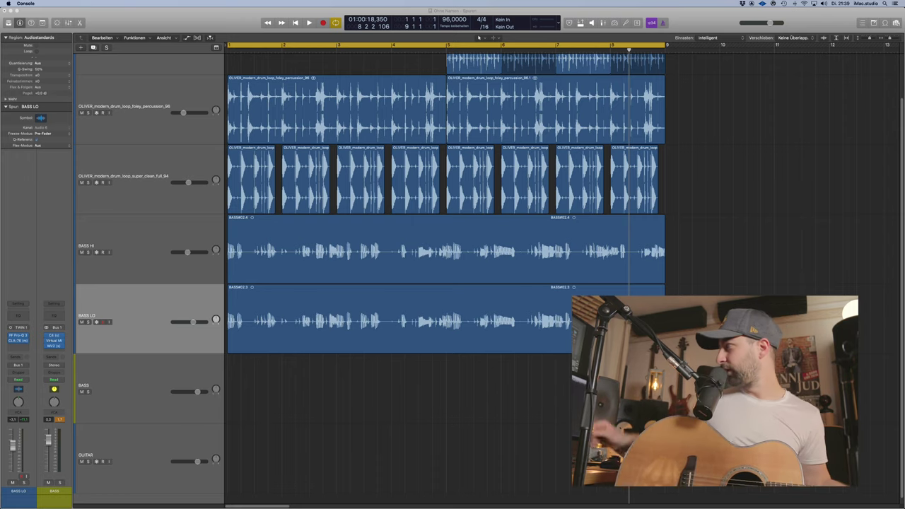
pyautogui.click(146, 402)
pyautogui.click(149, 430)
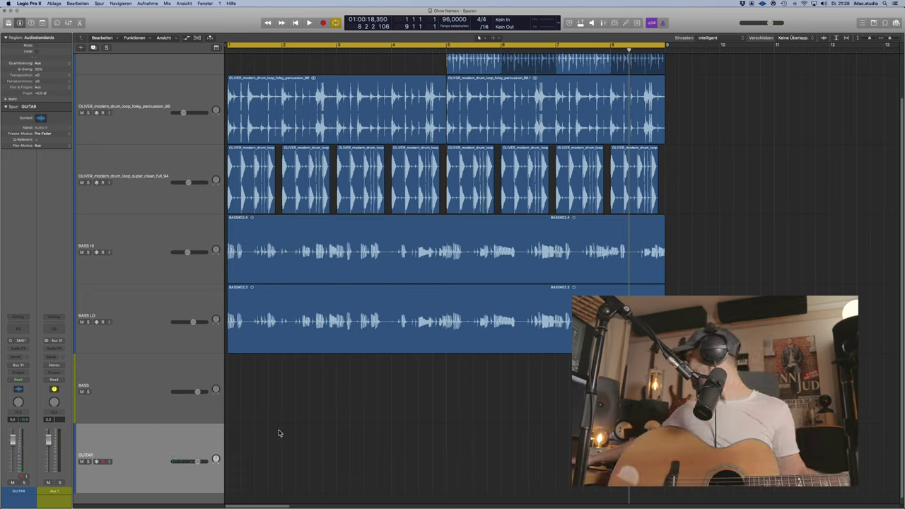
pyautogui.press('c')
pyautogui.press('c')
pyautogui.press('c')
pyautogui.press('r')
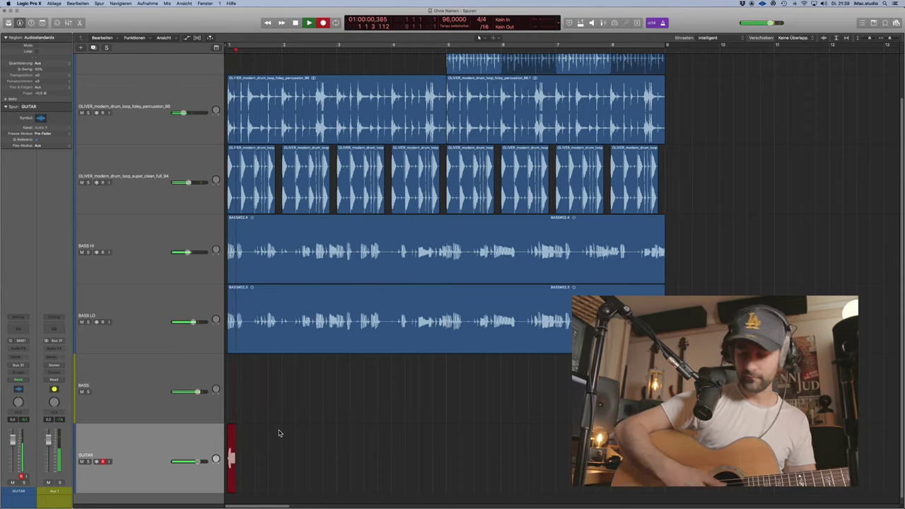
pyautogui.press('BackSpace')
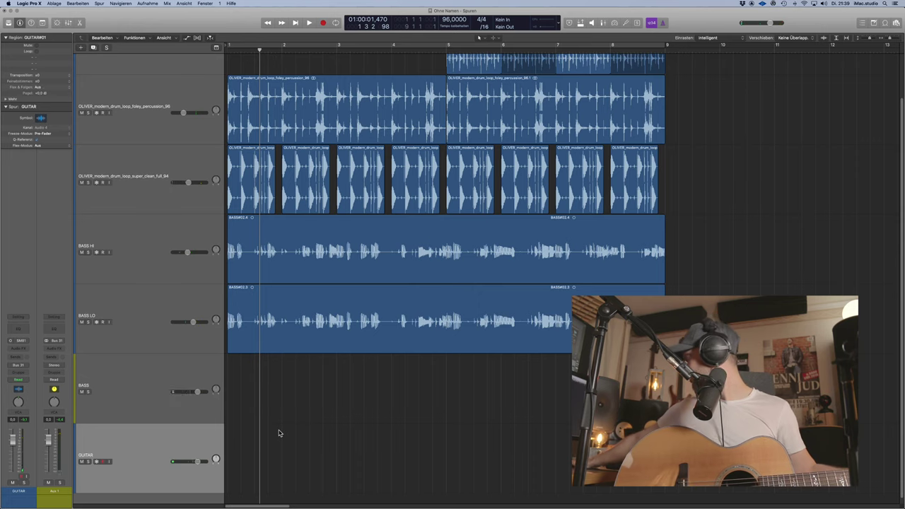
pyautogui.press('c')
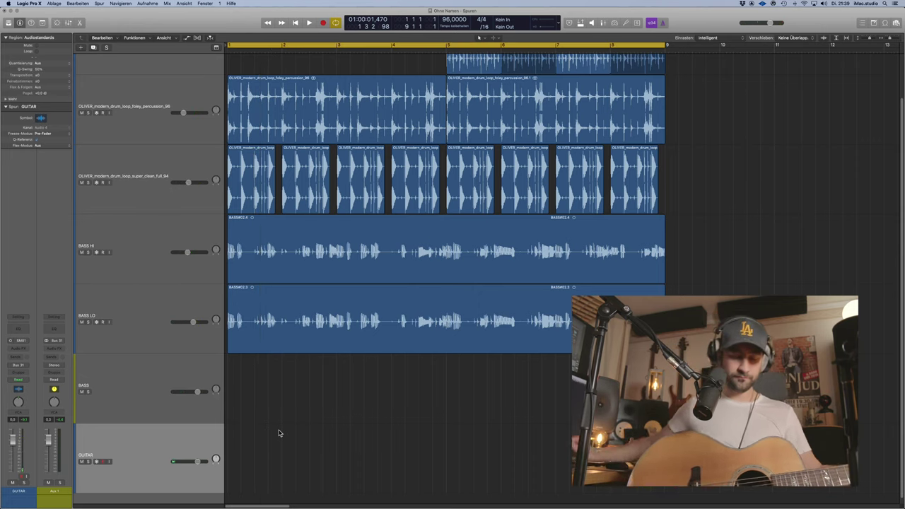
# Turn off cycle mode, record a short trial take on the GUITAR track, and delete its region together with the audio file
pyautogui.press('c')
pyautogui.press('r')
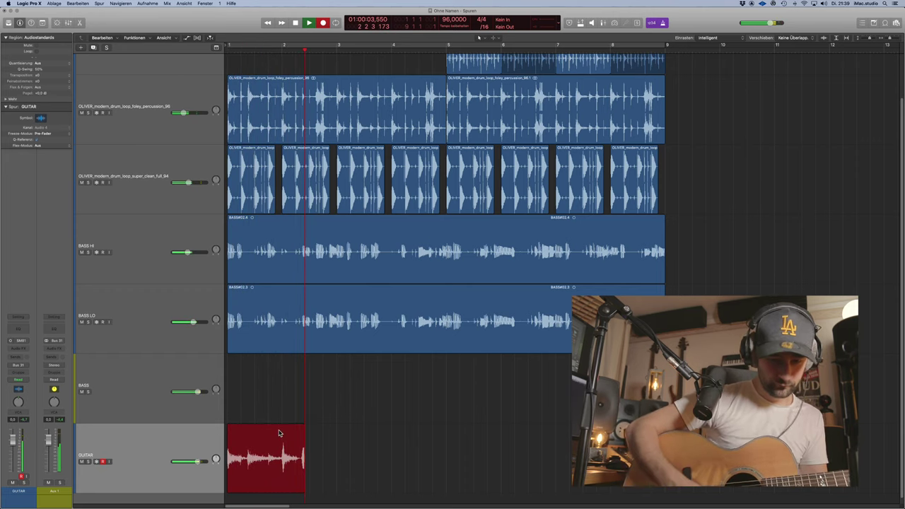
pyautogui.press('space')
pyautogui.press('BackSpace')
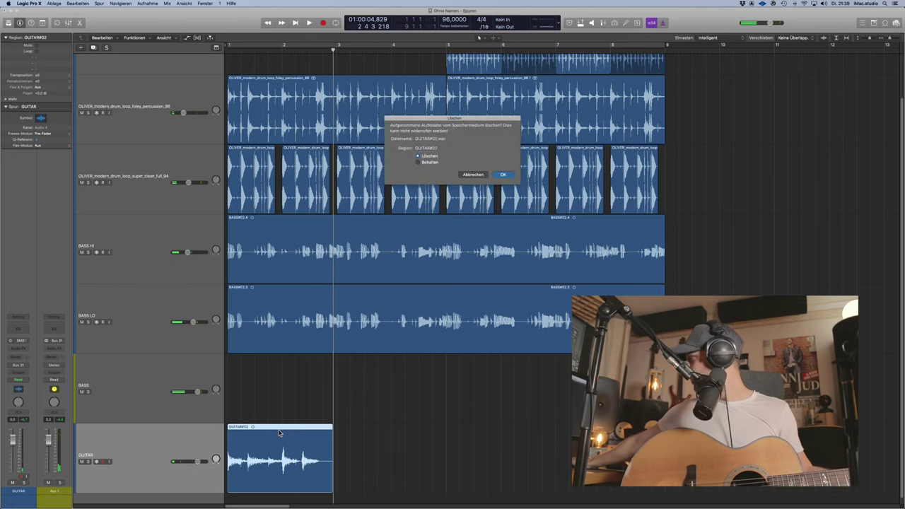
pyautogui.press('Return')
# Record a new guitar take on the GUITAR track from the project start to just past bar 9
pyautogui.press('Return')
pyautogui.press('r')
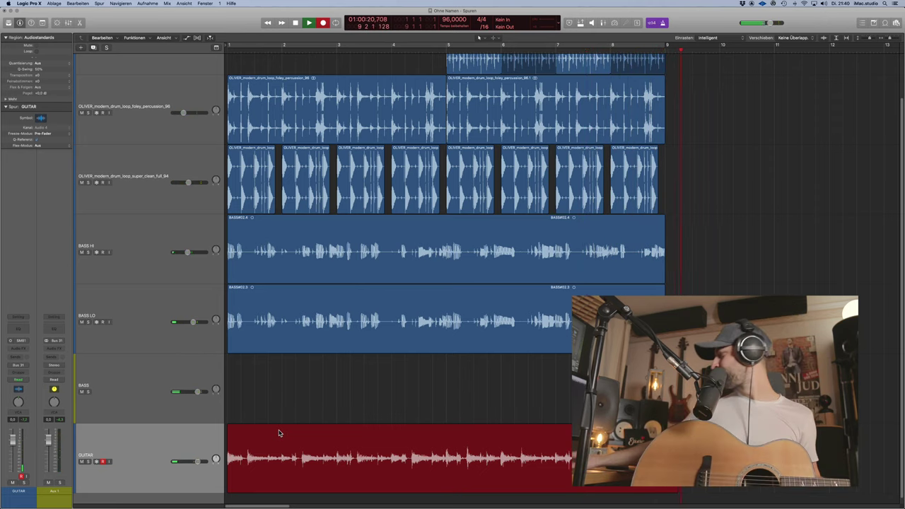
pyautogui.press('space')
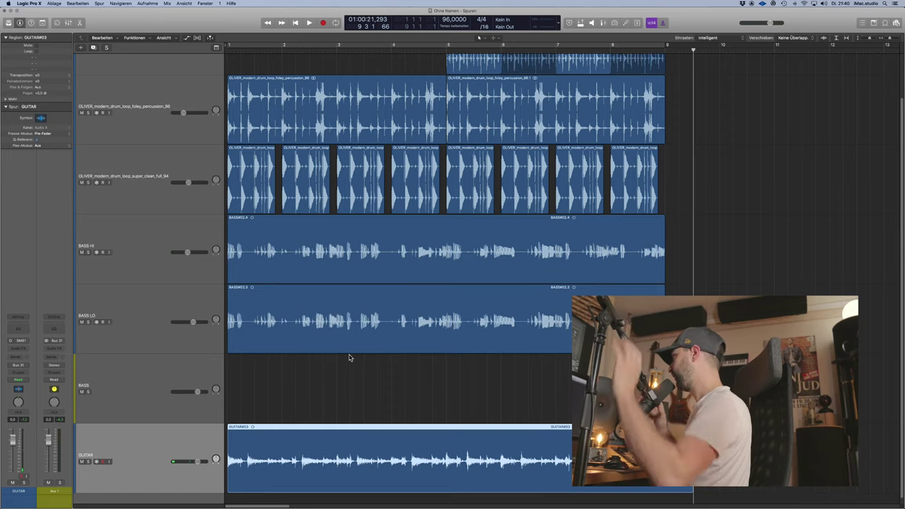
# Switch briefly to Ecamm Live, return to Logic Pro X and audition the recorded guitar region in solo
pyautogui.hotkey('ctrl', 'Up')
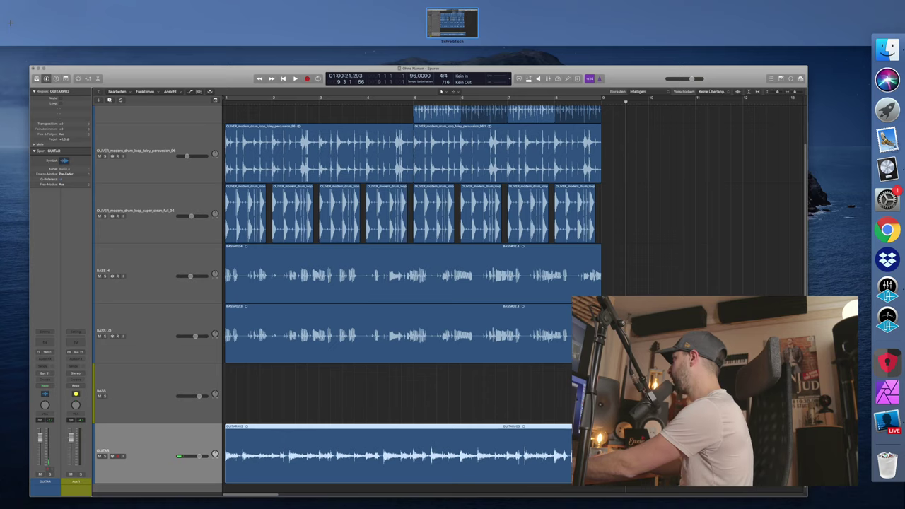
pyautogui.hotkey('ctrl', 'Up')
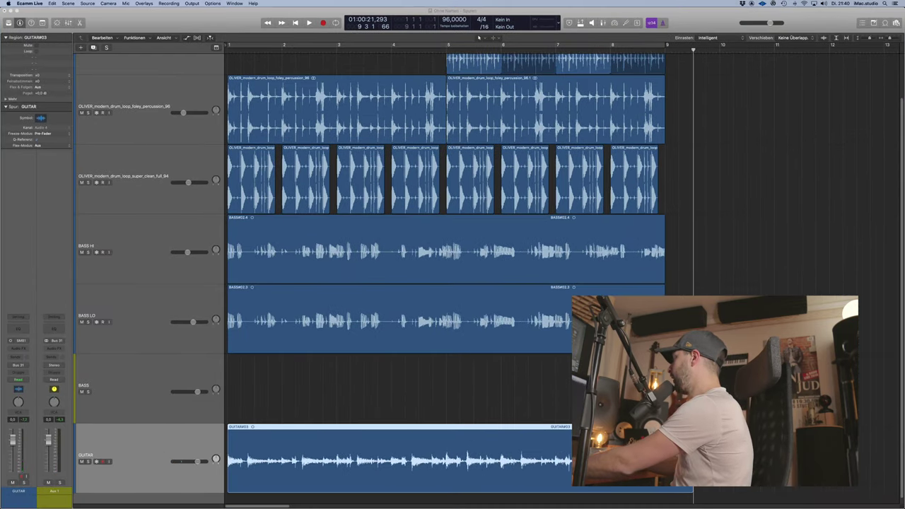
pyautogui.click(424, 448)
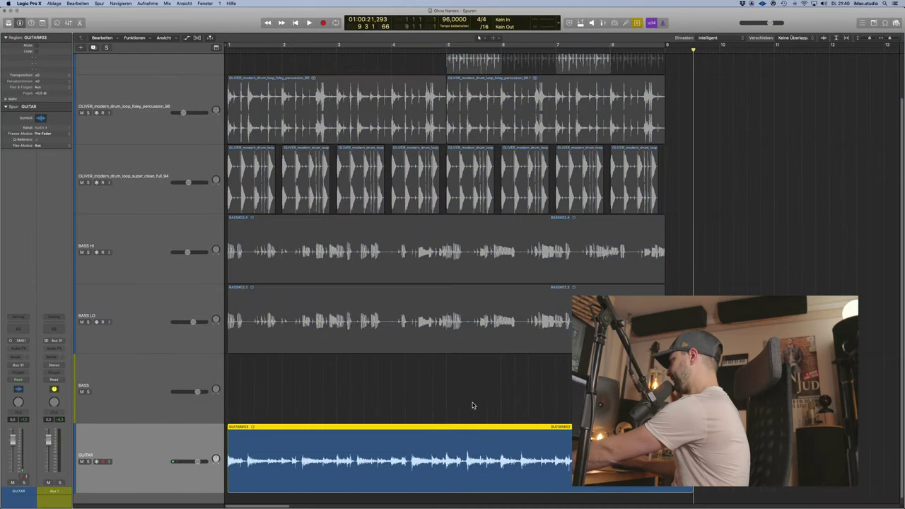
pyautogui.press('space')
pyautogui.press('a')
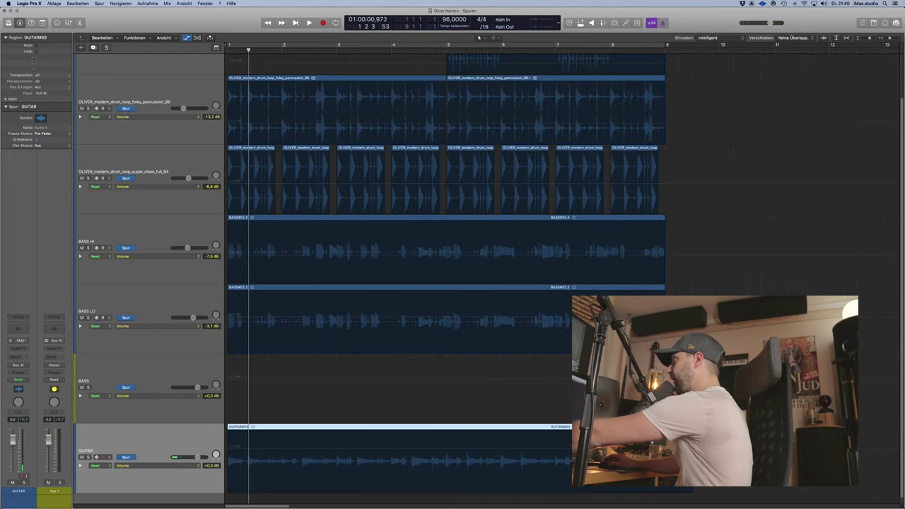
pyautogui.press('super+Tab')
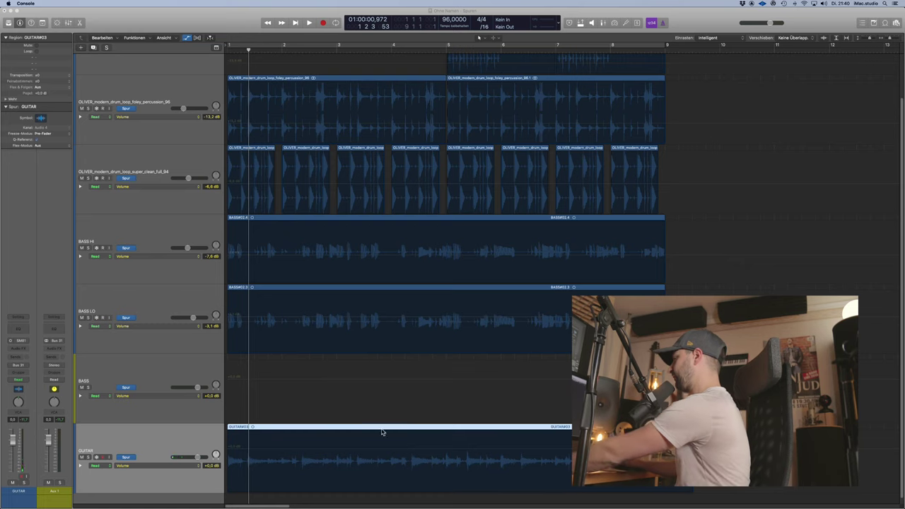
pyautogui.press('super+Tab')
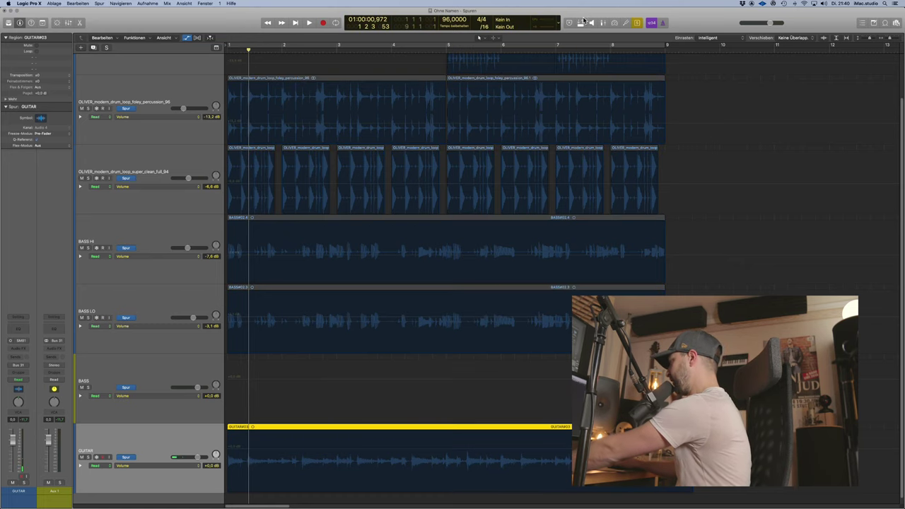
pyautogui.press('a')
# Cut off the excess at the end of the guitar region and turn cycle mode back on
pyautogui.press('super+Up')
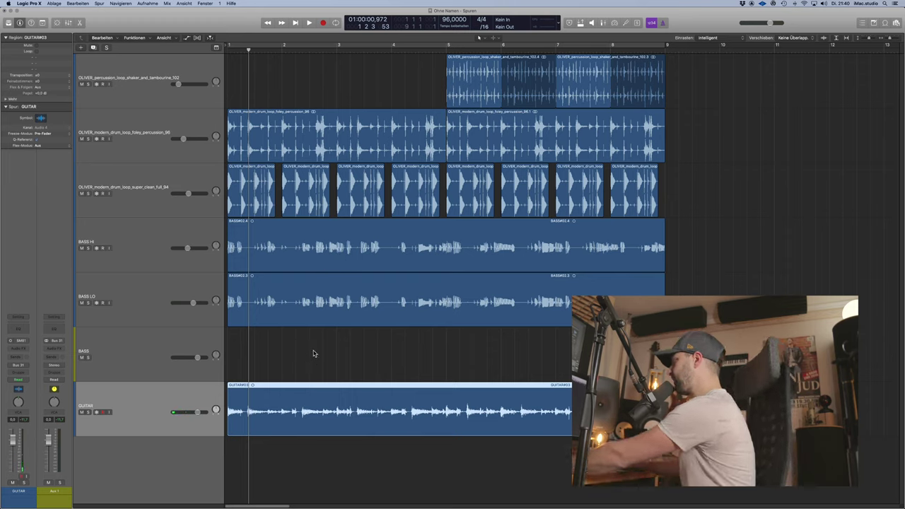
pyautogui.click(323, 371)
pyautogui.click(338, 422)
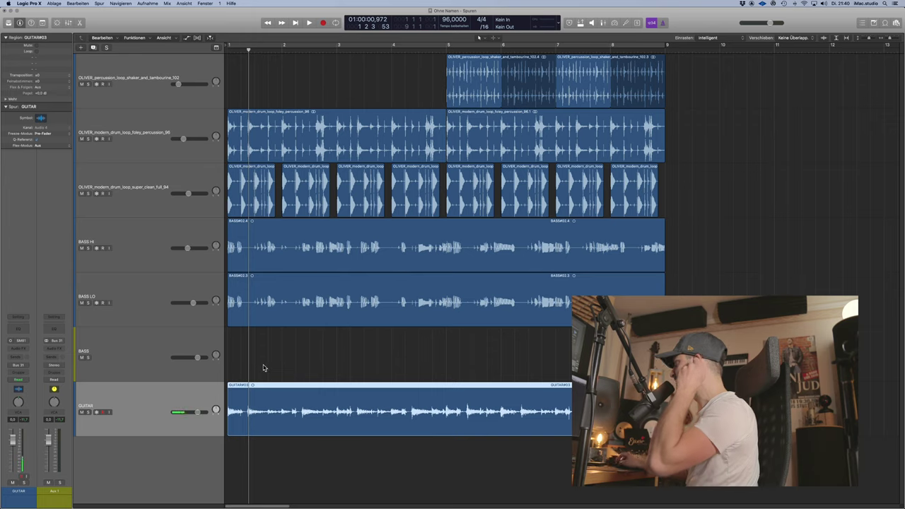
pyautogui.click(718, 408)
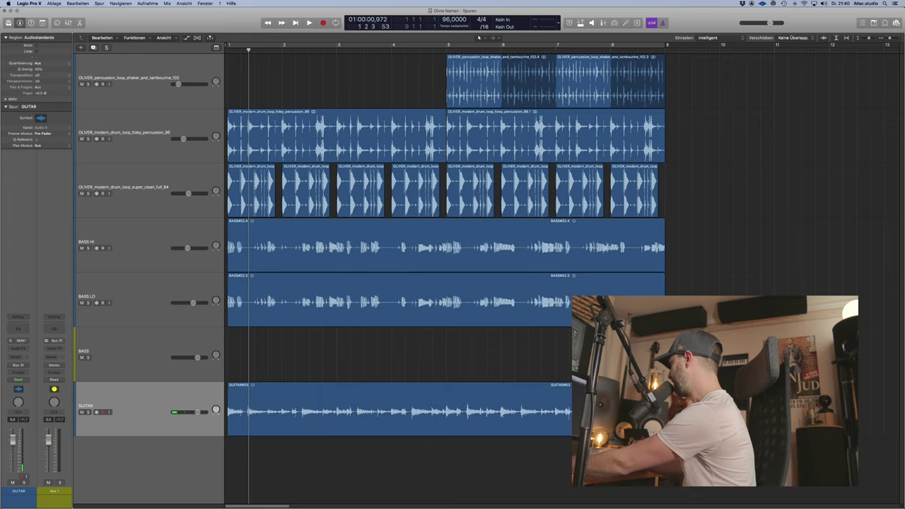
pyautogui.press('Delete')
pyautogui.press('c')
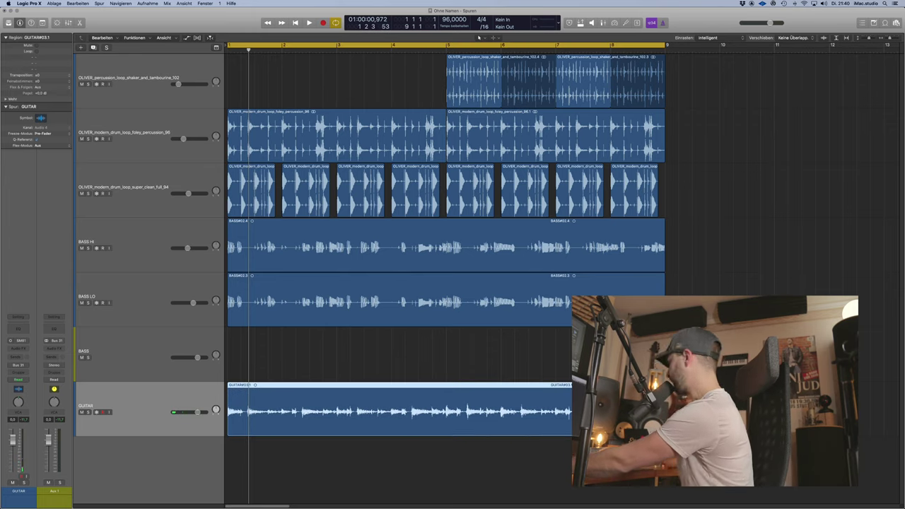
# During looped playback, raise the guitar region's gain to +2.5 dB
pyautogui.press('space')
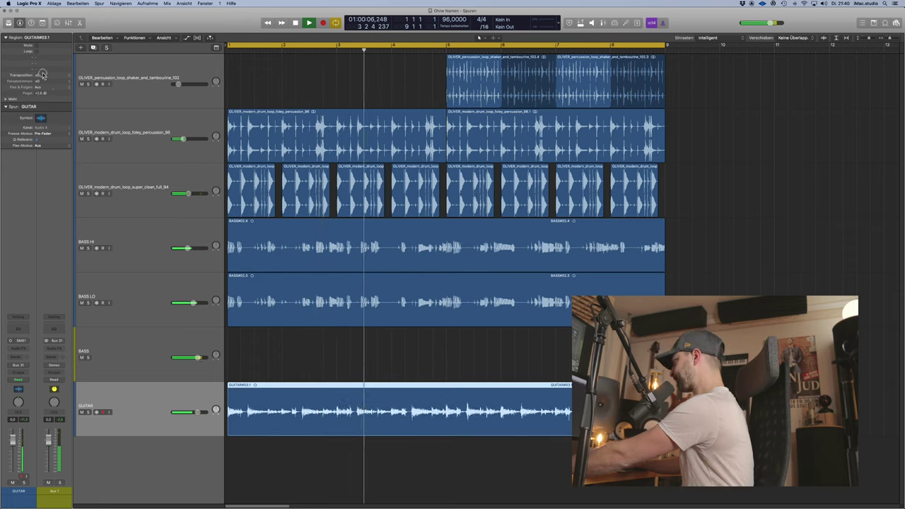
pyautogui.click(425, 465)
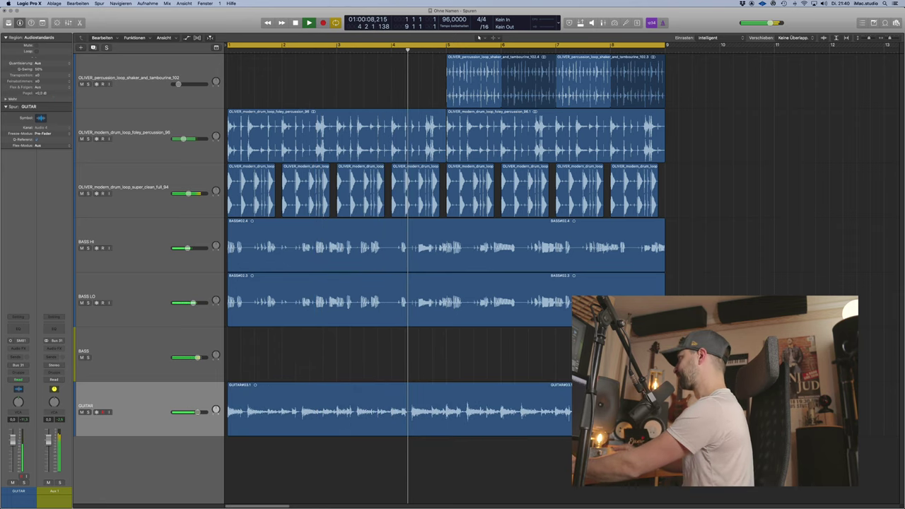
pyautogui.click(375, 421)
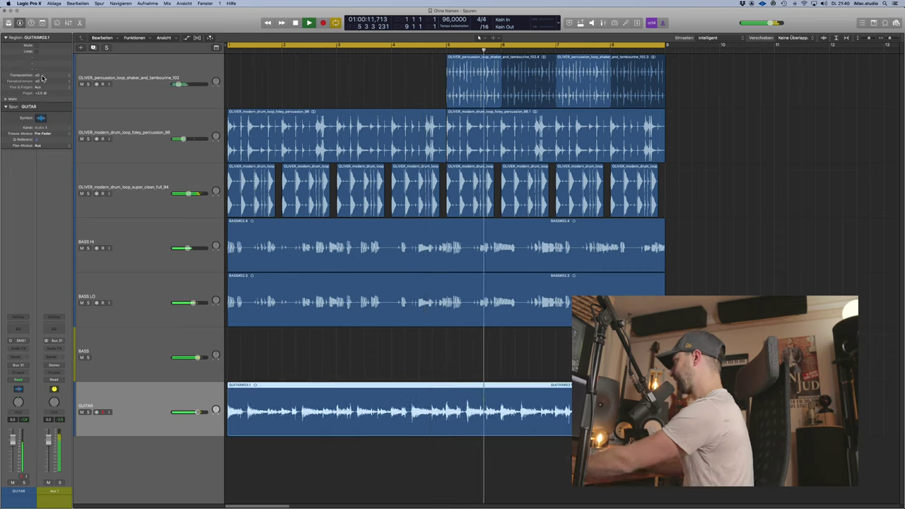
pyautogui.click(374, 351)
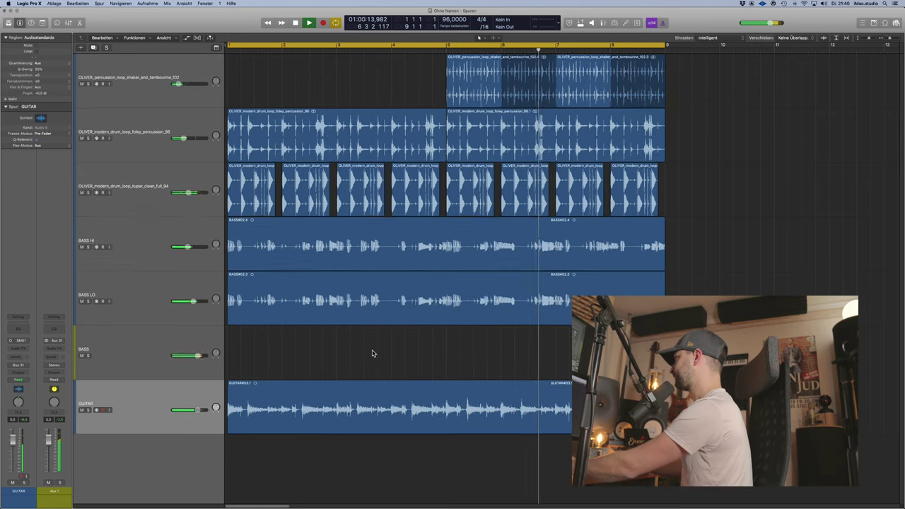
# Fit the track heights to the view, select the guitar region and play it in solo
pyautogui.press('super+Up')
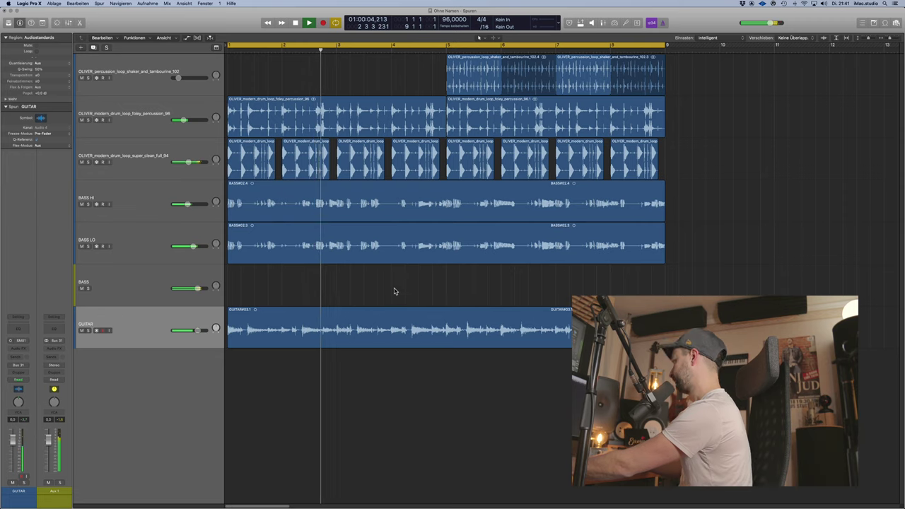
pyautogui.press('super+Down')
pyautogui.press('super+Down')
pyautogui.press('super+Up')
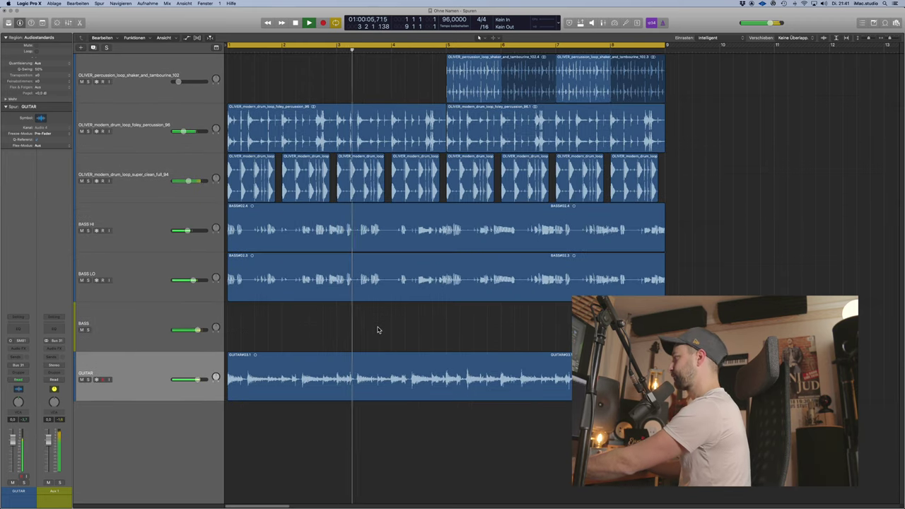
pyautogui.click(297, 363)
pyautogui.press('space')
pyautogui.click(299, 349)
pyautogui.click(305, 366)
pyautogui.hotkey('ctrl', 's')
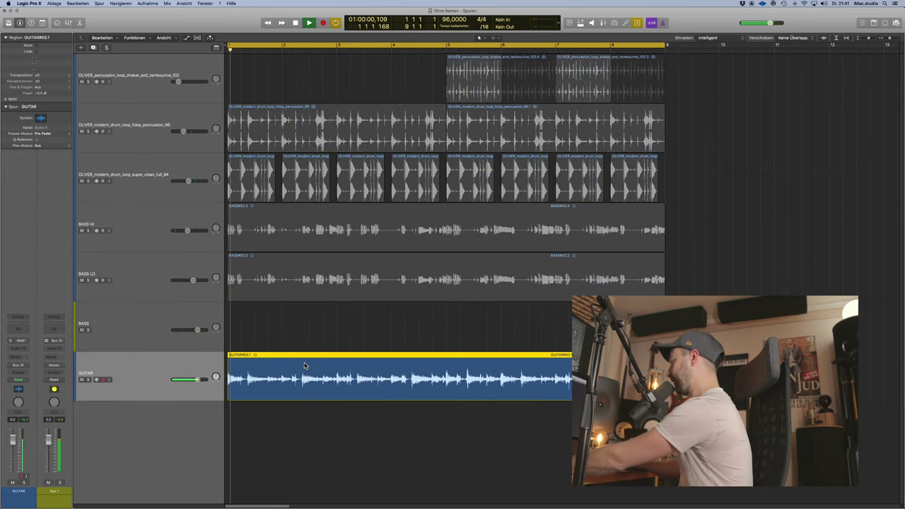
# Replay from the start, compare the soloed guitar with the full mix, and stop playback with solo off
pyautogui.press('Return')
pyautogui.hotkey('ctrl', 's')
pyautogui.hotkey('ctrl', 's')
pyautogui.press('space')
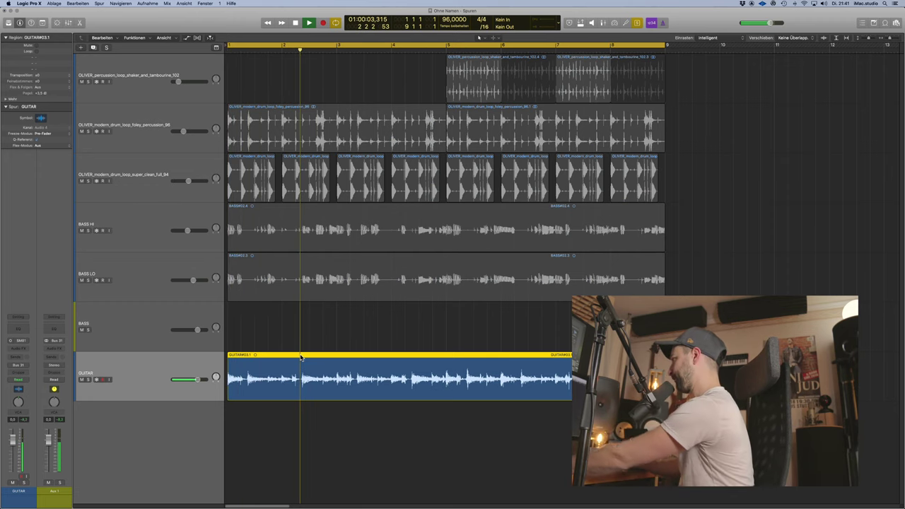
pyautogui.click(388, 338)
pyautogui.hotkey('ctrl', 's')
pyautogui.press('space')
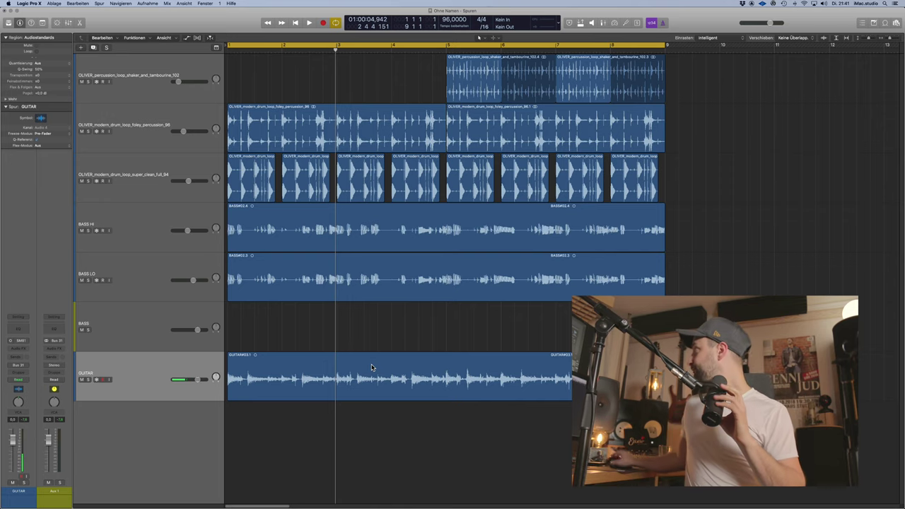
pyautogui.hotkey('ctrl', 'Up')
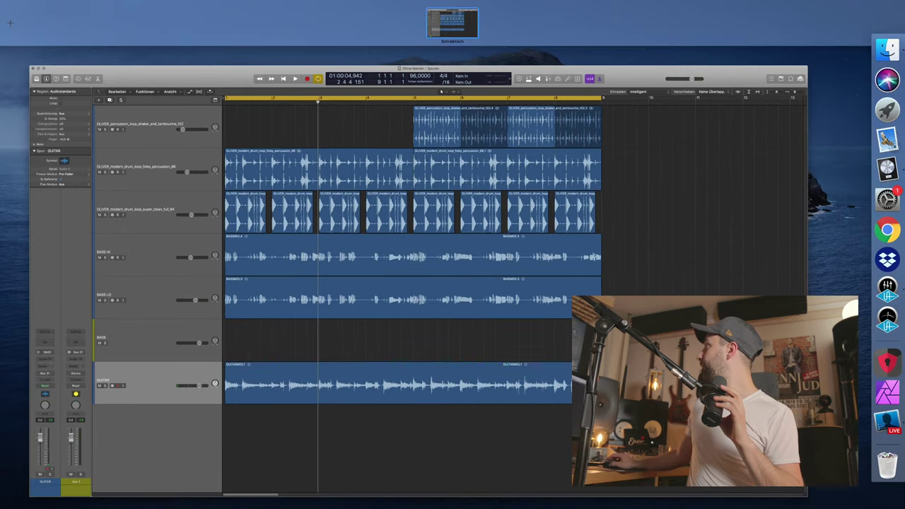
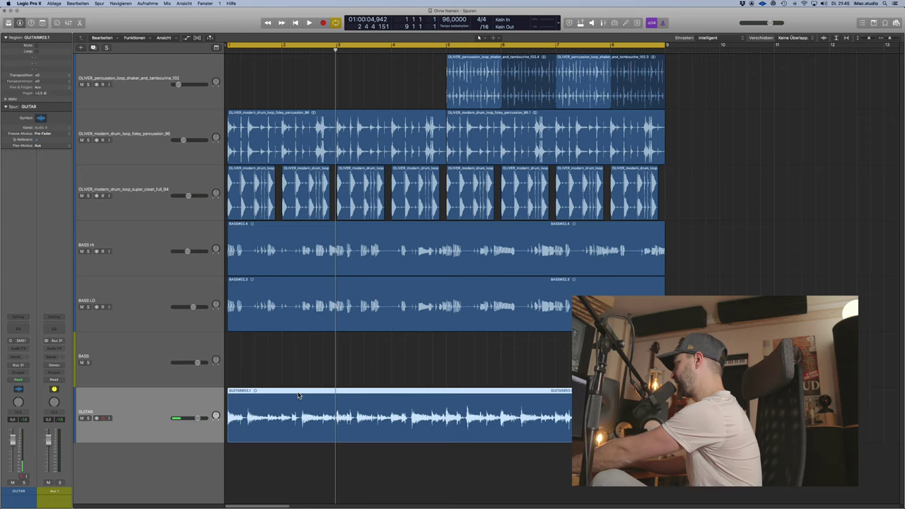
# Insert the FabFilter Pro-Q 3 as a Mono->Stereo plug-in on the GUITAR track
pyautogui.scroll(2, 303, 372)
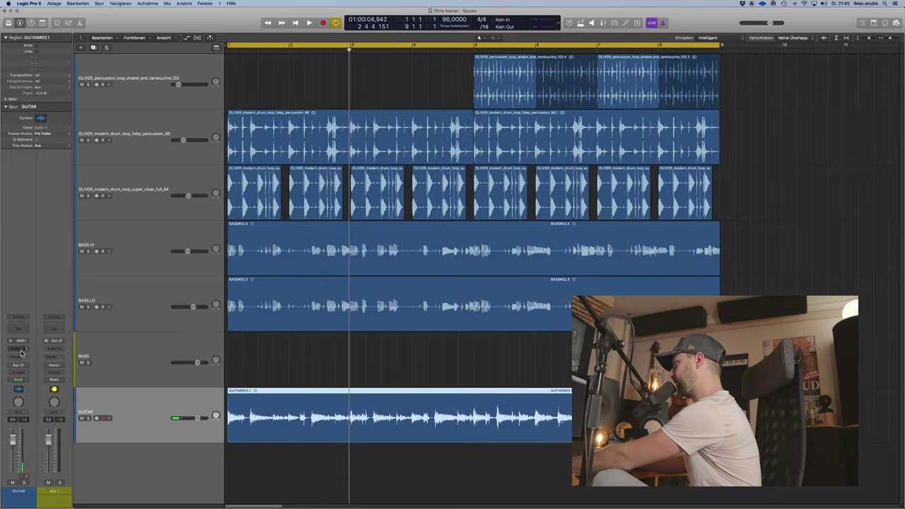
pyautogui.click(22, 352)
pyautogui.moveTo(25, 393)
pyautogui.moveTo(88, 399)
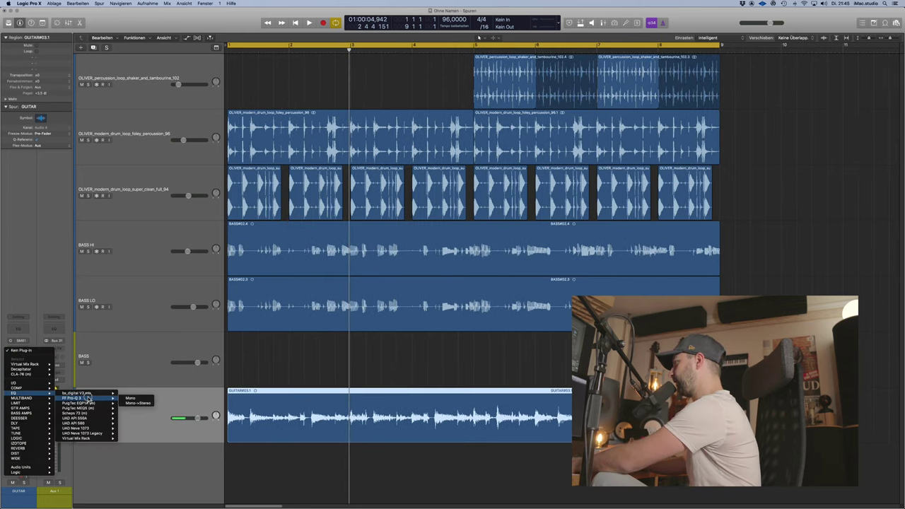
pyautogui.click(135, 403)
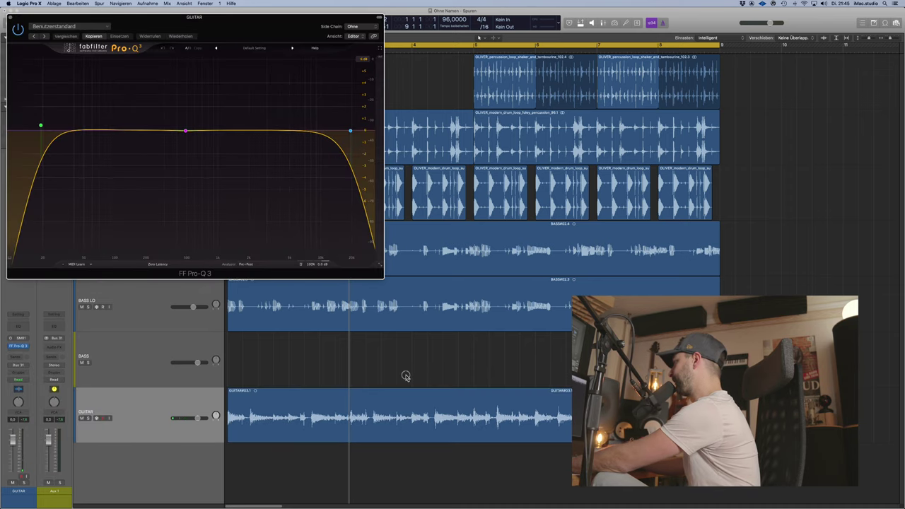
# Play the guitar in solo and place the Pro-Q 3 window over the middle of the arrangement
pyautogui.hotkey('ctrl', 's')
pyautogui.press('space')
pyautogui.moveTo(276, 30); pyautogui.dragTo(453, 127)
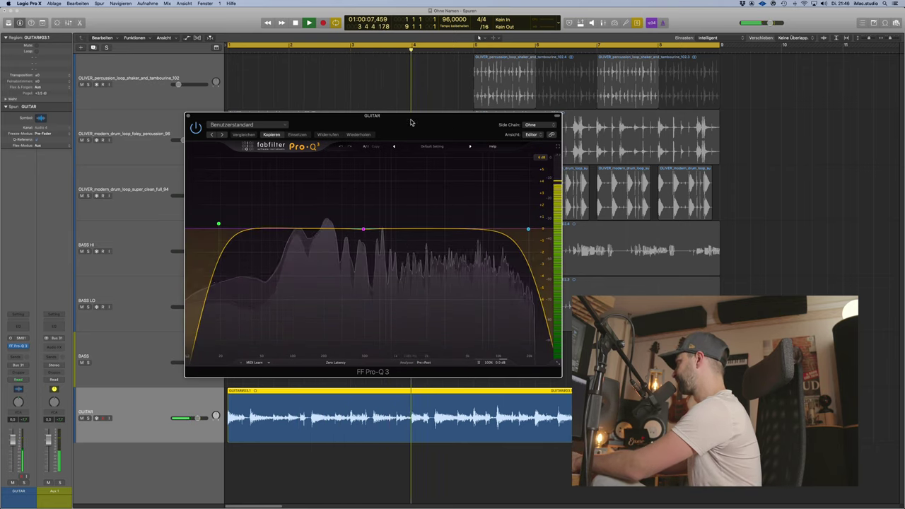
pyautogui.moveTo(413, 122); pyautogui.dragTo(474, 127)
# Lower the Pro-Q 3 high cut to about 10 kHz at 6 dB/oct and raise the low cut to about 59 Hz
pyautogui.moveTo(428, 230)
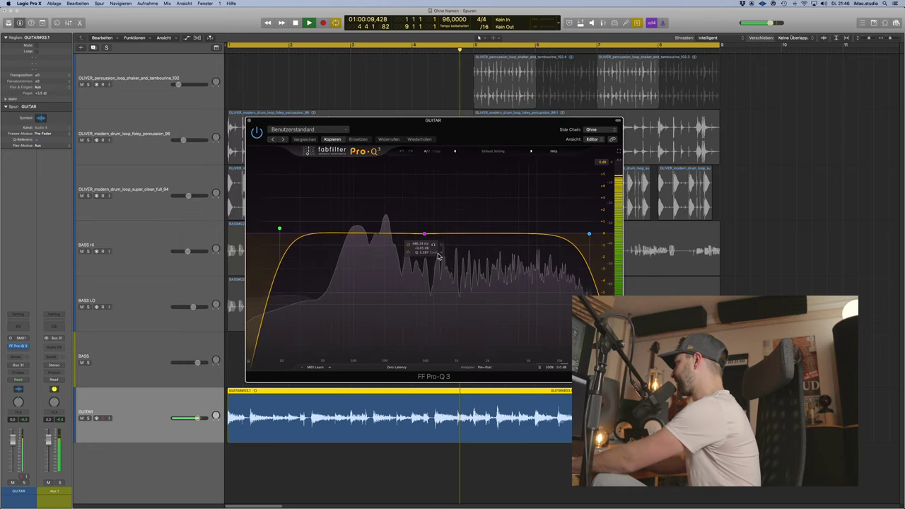
pyautogui.moveTo(587, 236)
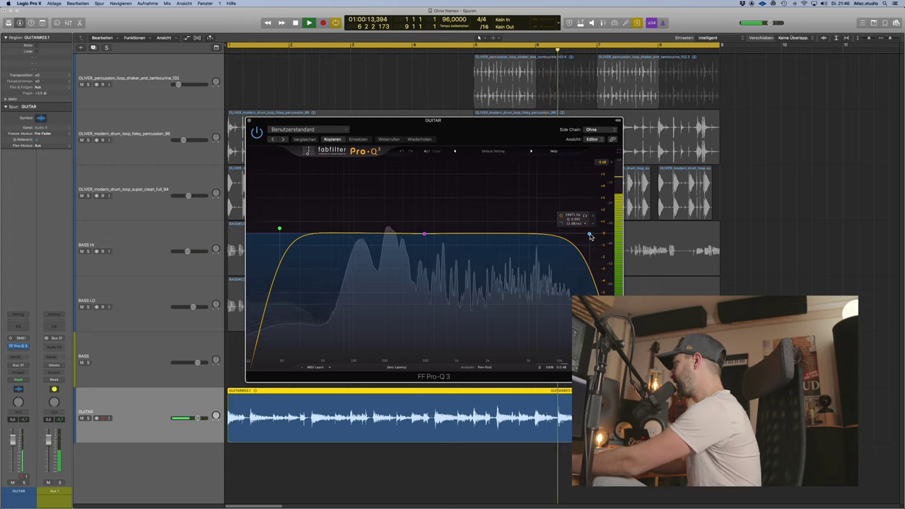
pyautogui.click(591, 236)
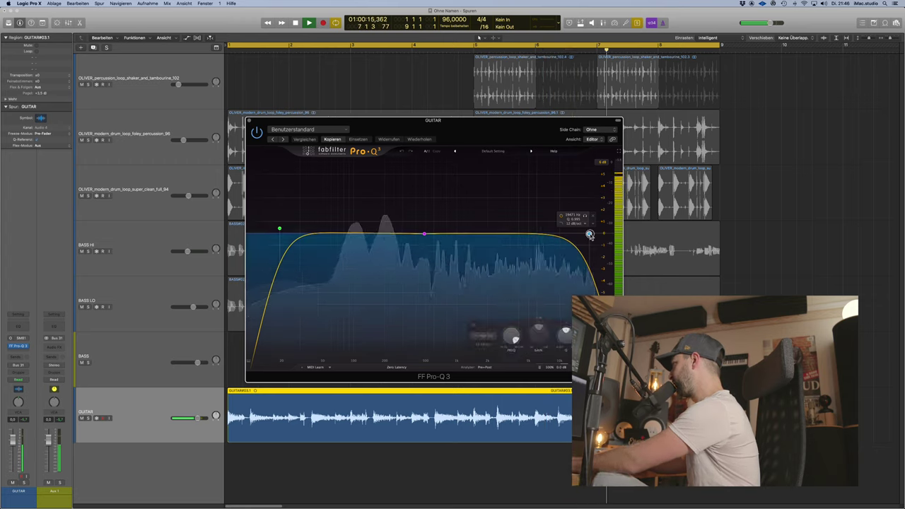
pyautogui.moveTo(590, 235); pyautogui.dragTo(552, 235)
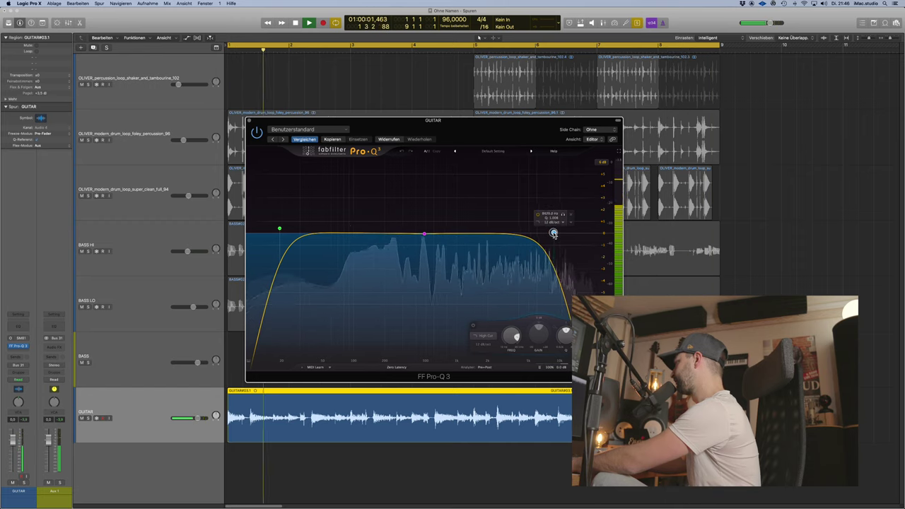
pyautogui.moveTo(552, 234); pyautogui.dragTo(559, 233)
pyautogui.click(484, 343)
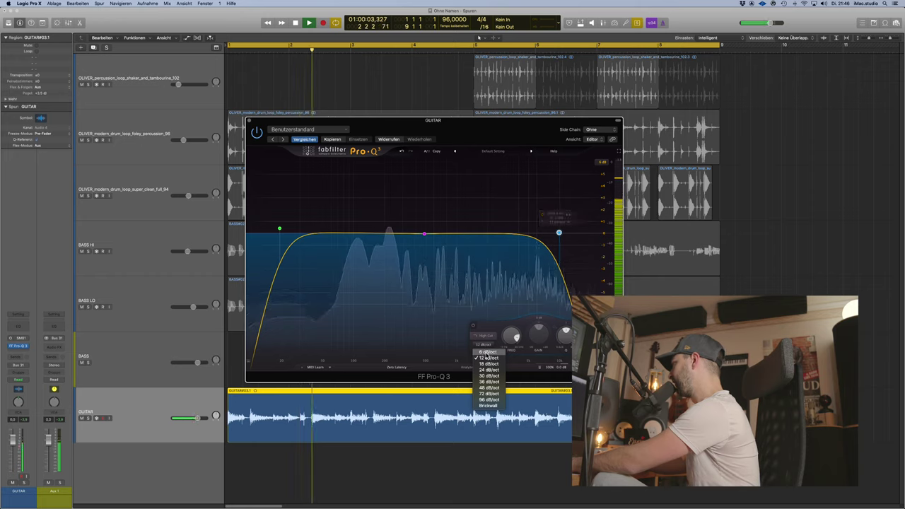
pyautogui.click(488, 367)
pyautogui.moveTo(279, 229); pyautogui.dragTo(330, 230)
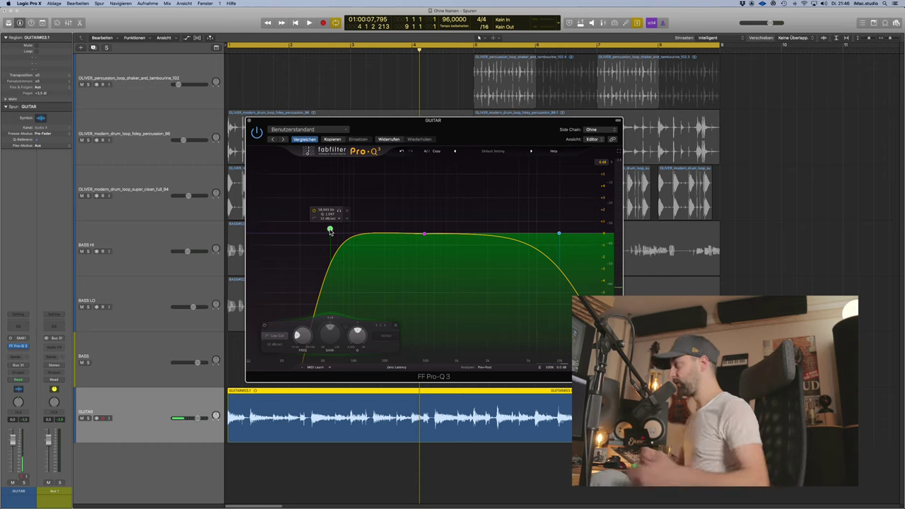
# Audition the low-cut band during solo playback, raise the low cut to about 66 Hz and the high cut to about 11.3 kHz
pyautogui.click(340, 210)
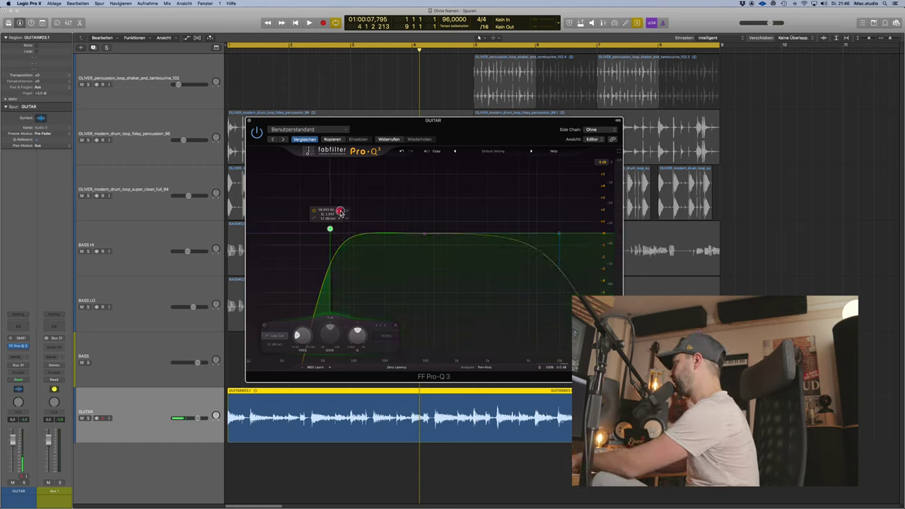
pyautogui.press('space')
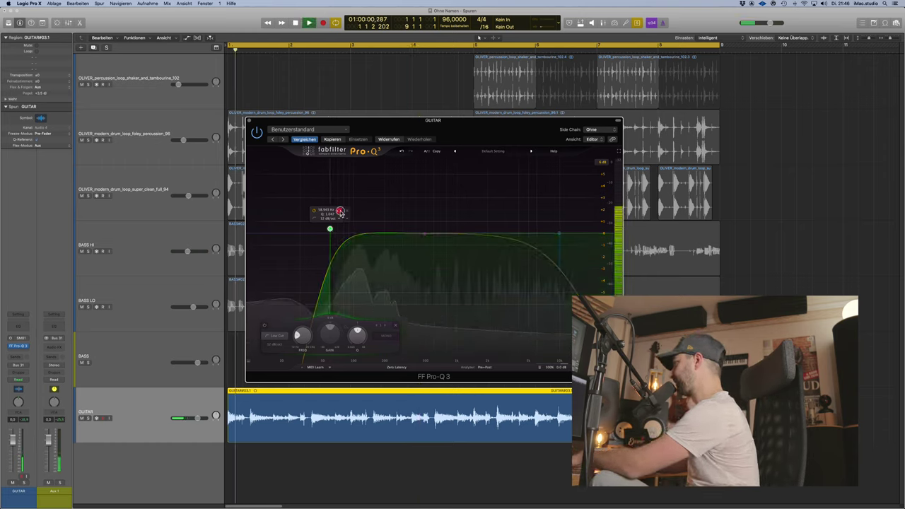
pyautogui.moveTo(341, 212)
pyautogui.mouseDown()
pyautogui.moveTo(357, 213)
pyautogui.moveTo(336, 230)
pyautogui.mouseUp()
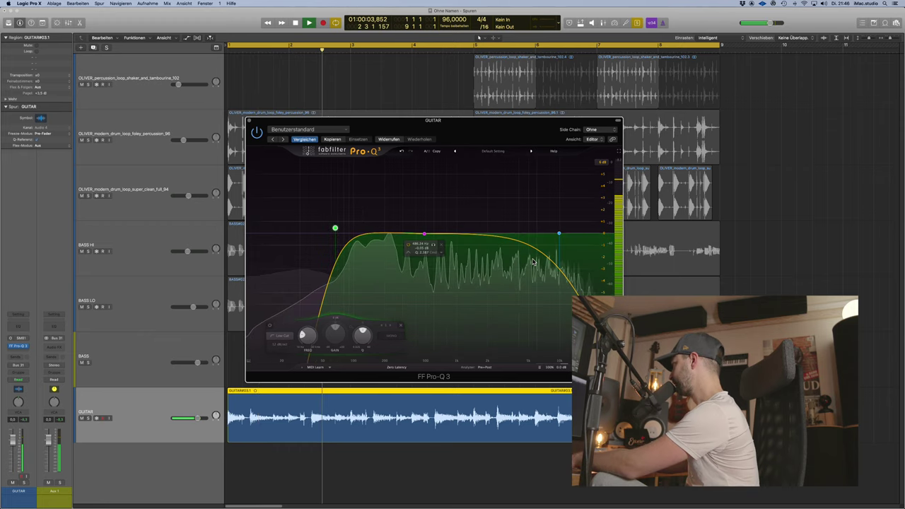
pyautogui.moveTo(559, 233); pyautogui.dragTo(592, 234)
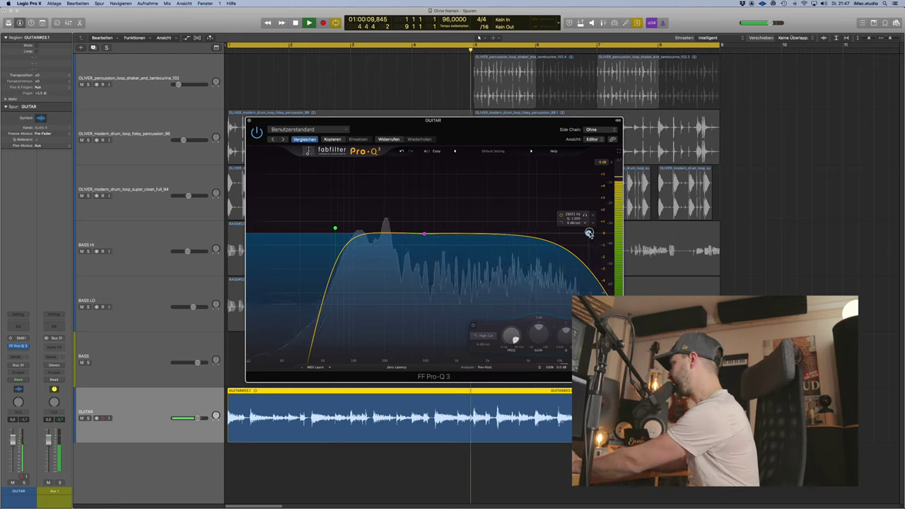
pyautogui.moveTo(589, 234); pyautogui.dragTo(567, 222)
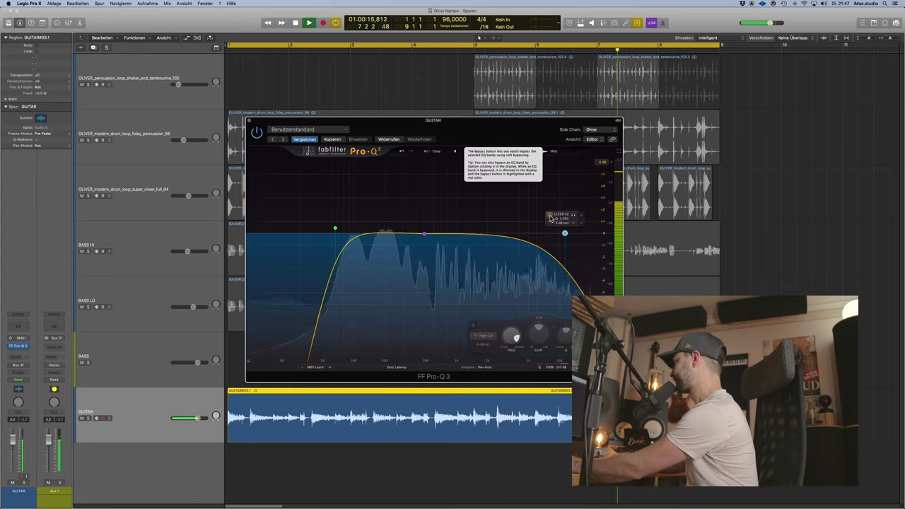
# Compare the soloed guitar with the high-cut band bypassed and active, and stop playback
pyautogui.click(550, 216)
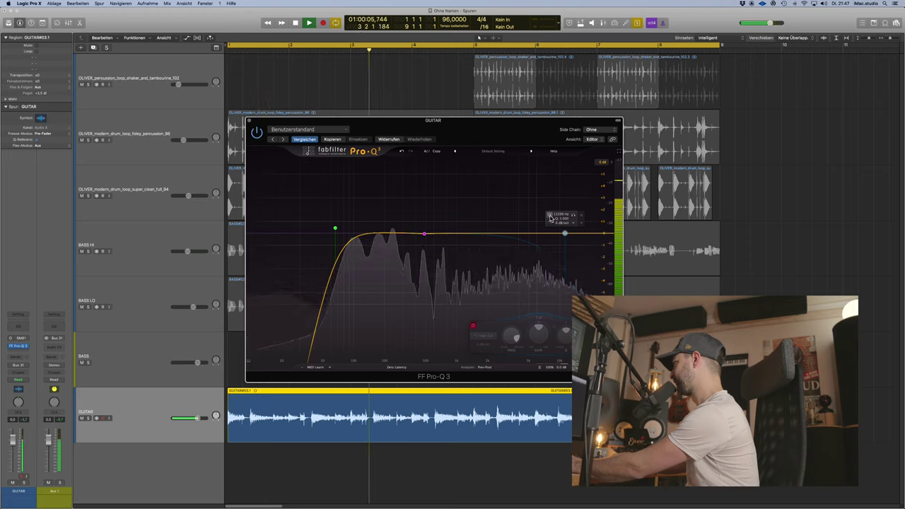
pyautogui.click(550, 215)
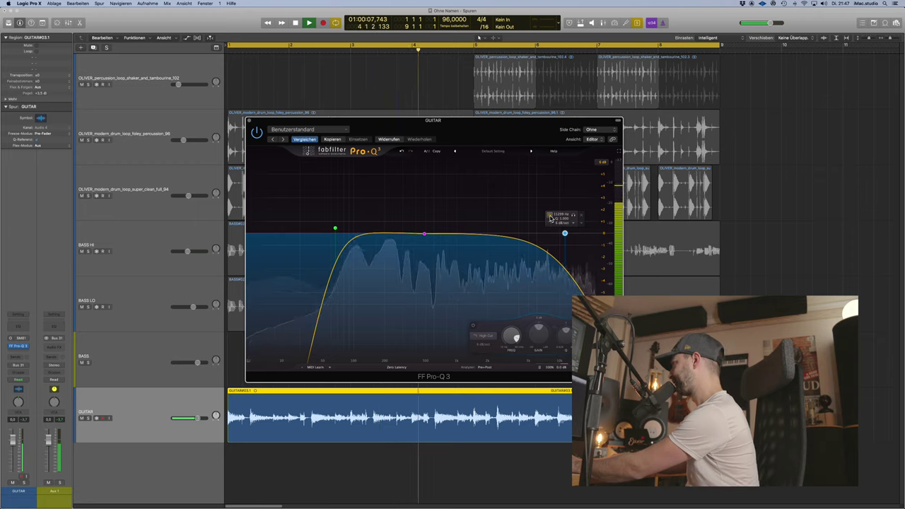
pyautogui.press('space')
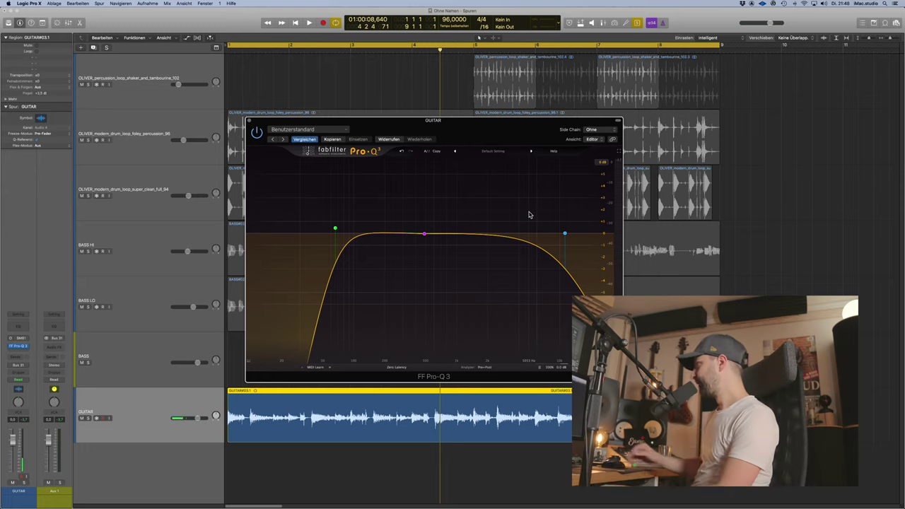
# Shift the Pro-Q 3 window clear of the first bars of the arrangement and play the full mix with solo off
pyautogui.moveTo(580, 234)
pyautogui.moveTo(561, 121); pyautogui.dragTo(639, 125)
pyautogui.press('space')
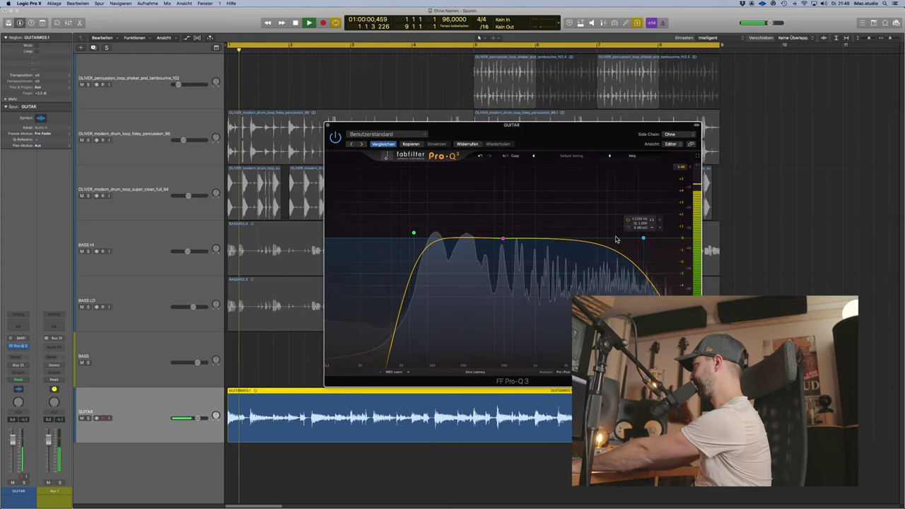
pyautogui.click(263, 358)
pyautogui.click(273, 406)
pyautogui.hotkey('ctrl', 's')
pyautogui.press('space')
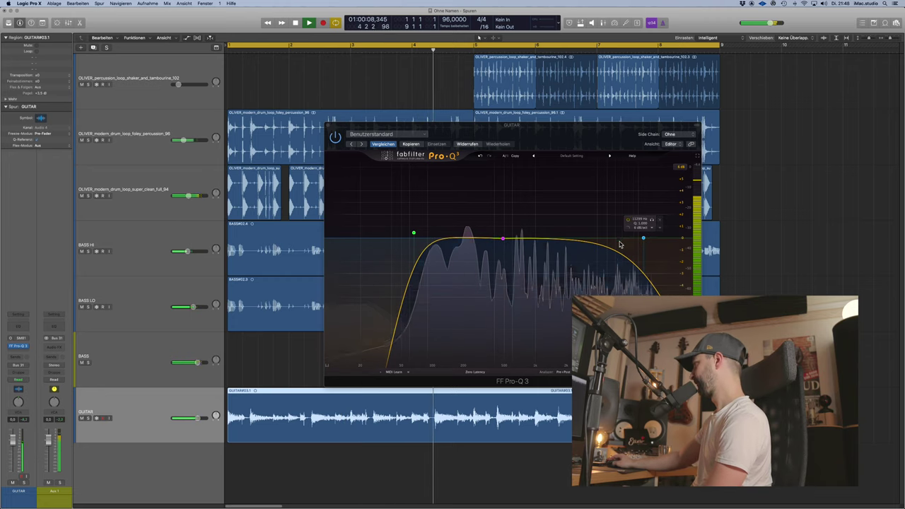
# Listen to the full mix with the guitar's high-cut band bypassed, stop playback and reactivate the band
pyautogui.click(643, 238)
pyautogui.click(628, 222)
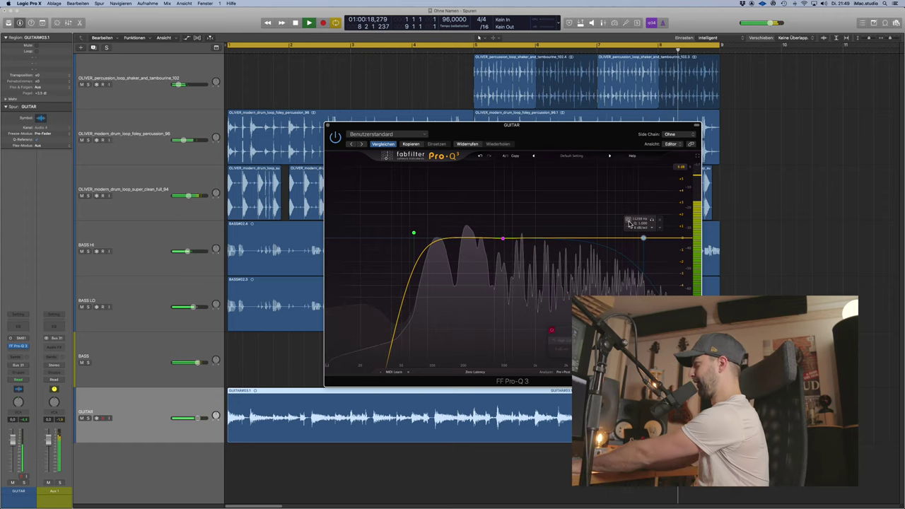
pyautogui.press('space')
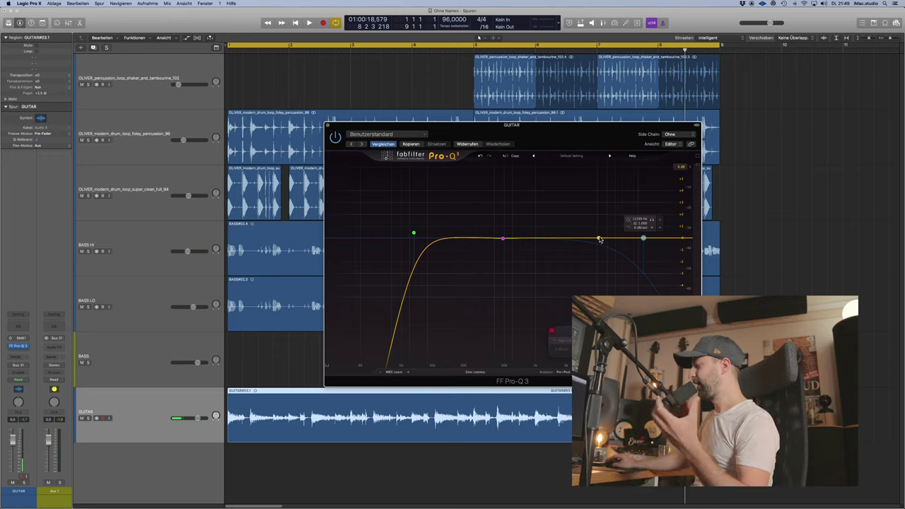
pyautogui.moveTo(643, 238)
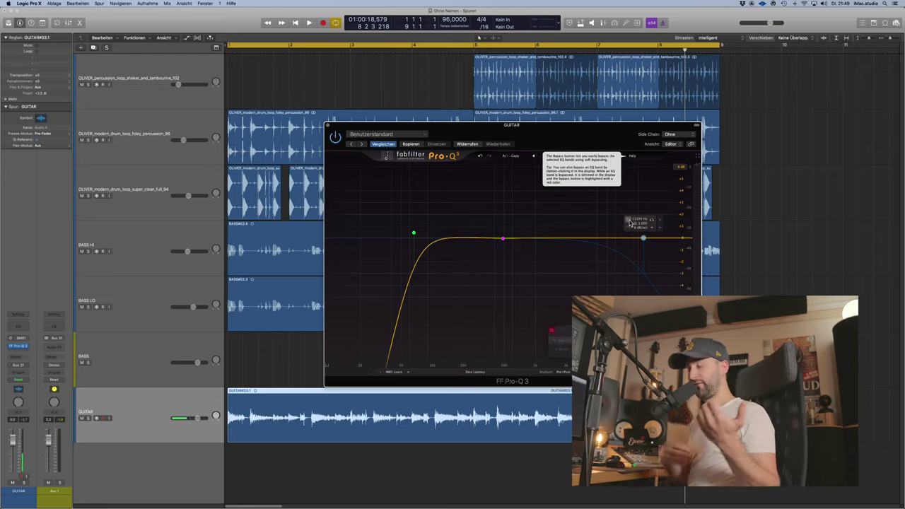
pyautogui.click(629, 221)
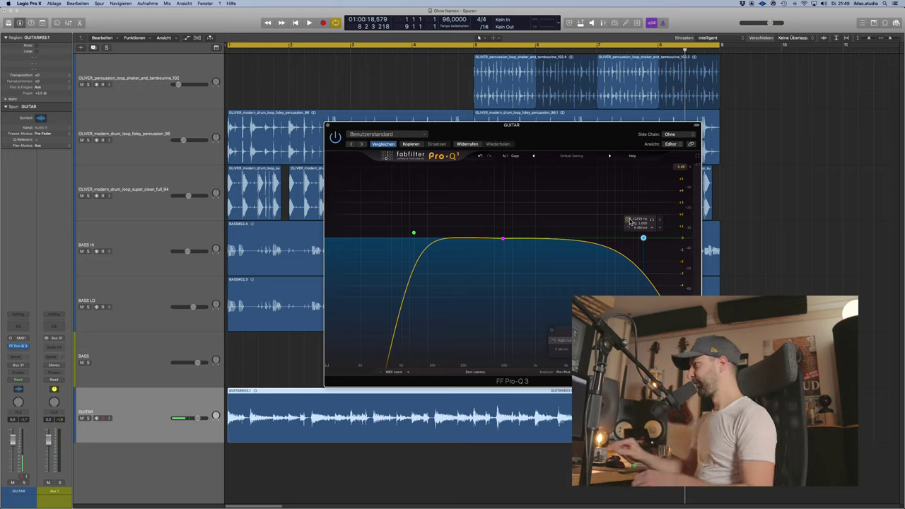
# During playback, shape the middle bell into a wide boost of about 0.8 dB near 775 Hz with a Q of about 0.79
pyautogui.moveTo(503, 241)
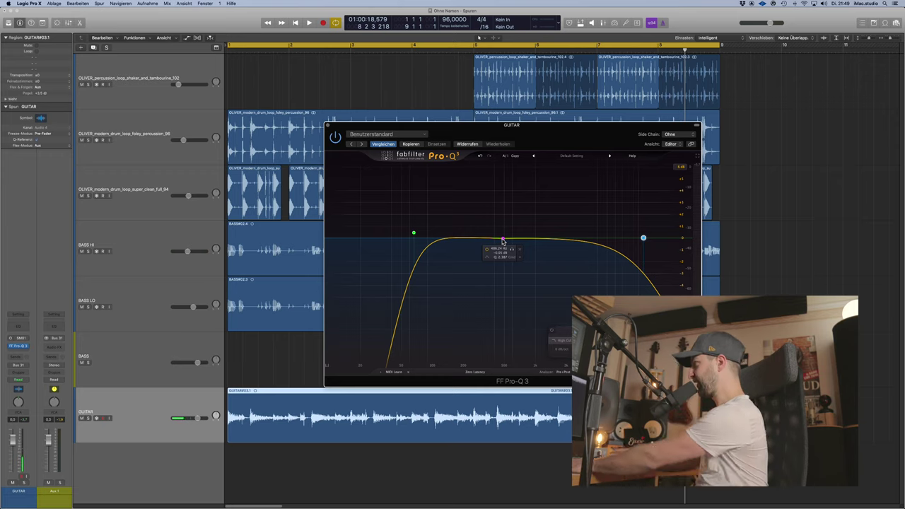
pyautogui.press('space')
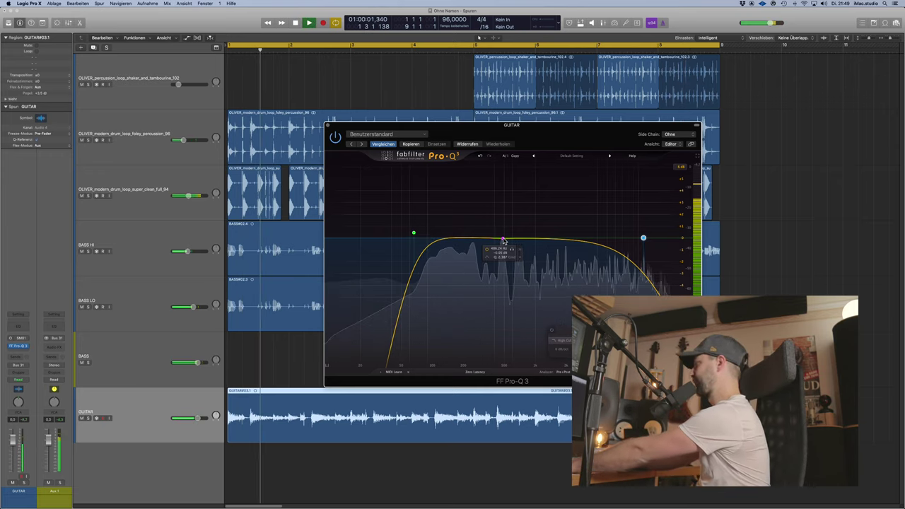
pyautogui.moveTo(504, 239); pyautogui.dragTo(524, 229)
pyautogui.scroll(-3, 503, 232)
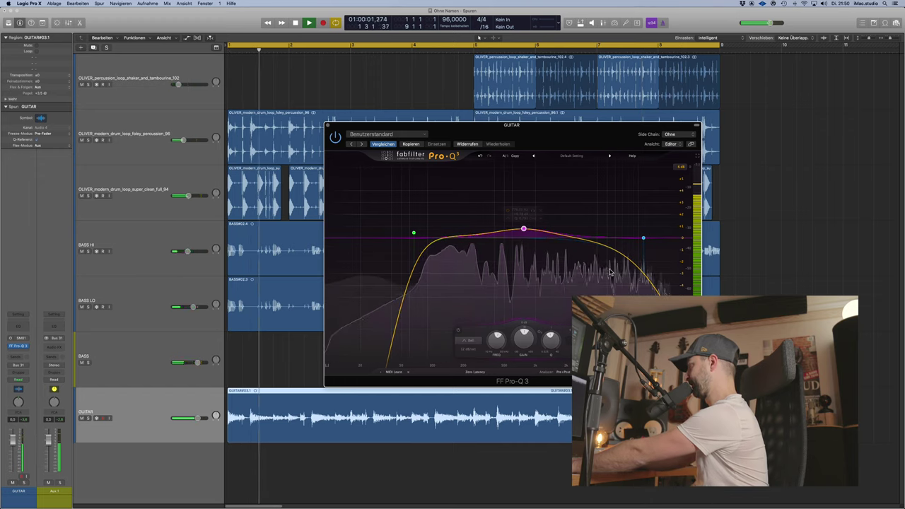
# Compare the mix with the middle bell bypassed and active, raise its gain to about +1.5 dB and stop playback
pyautogui.moveTo(526, 230)
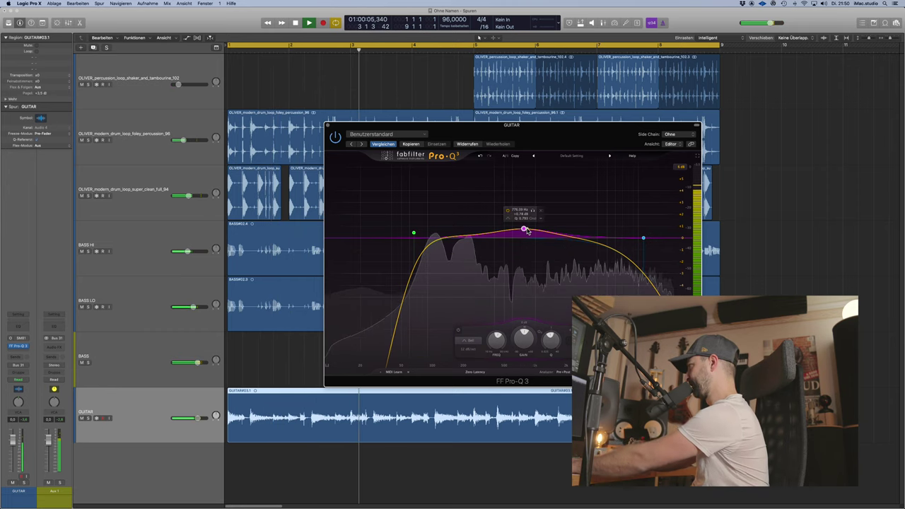
pyautogui.click(508, 211)
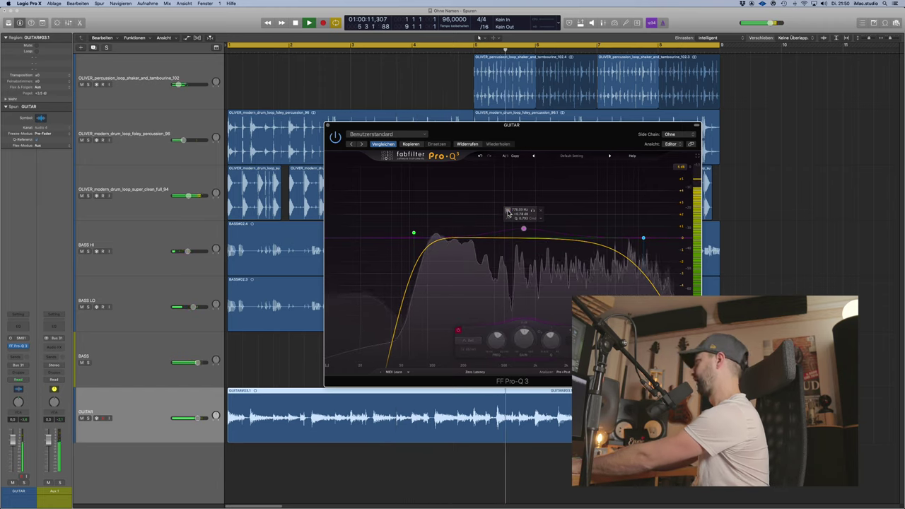
pyautogui.click(508, 211)
pyautogui.moveTo(524, 230); pyautogui.dragTo(524, 225)
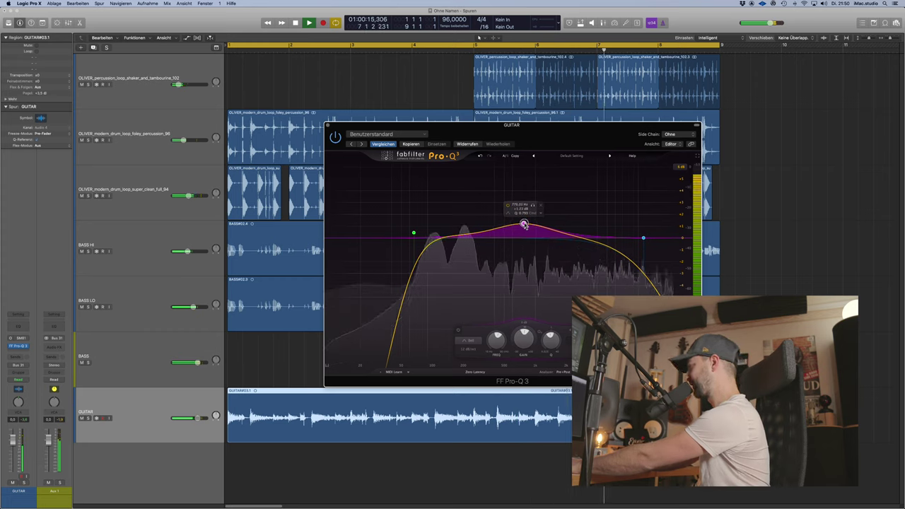
pyautogui.moveTo(524, 225); pyautogui.dragTo(524, 207)
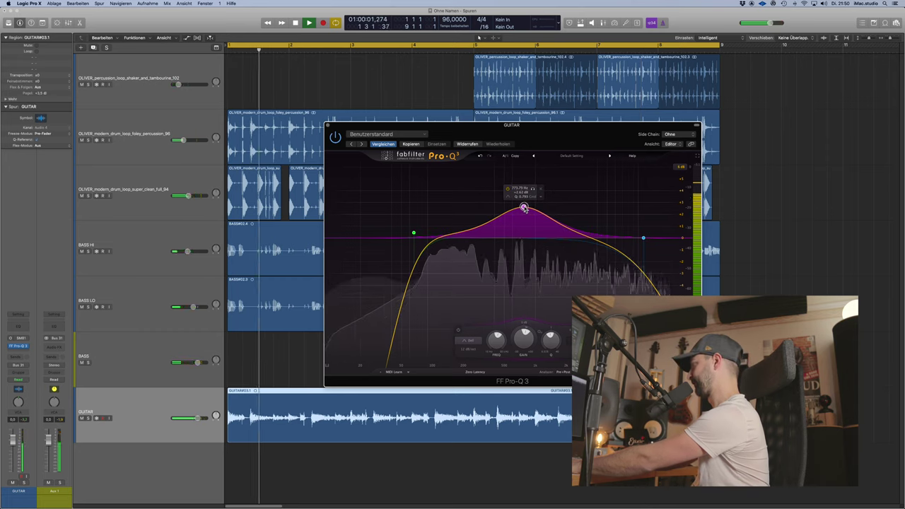
pyautogui.moveTo(524, 208); pyautogui.dragTo(524, 222)
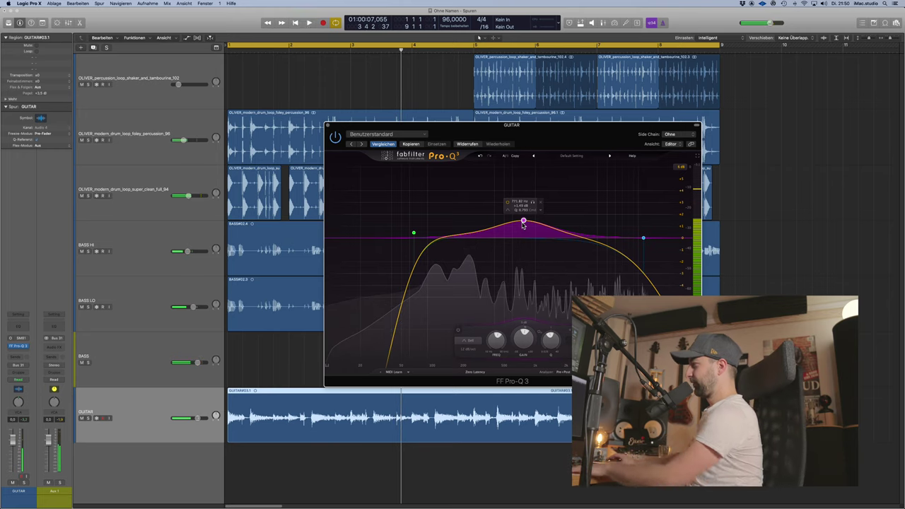
pyautogui.press('space')
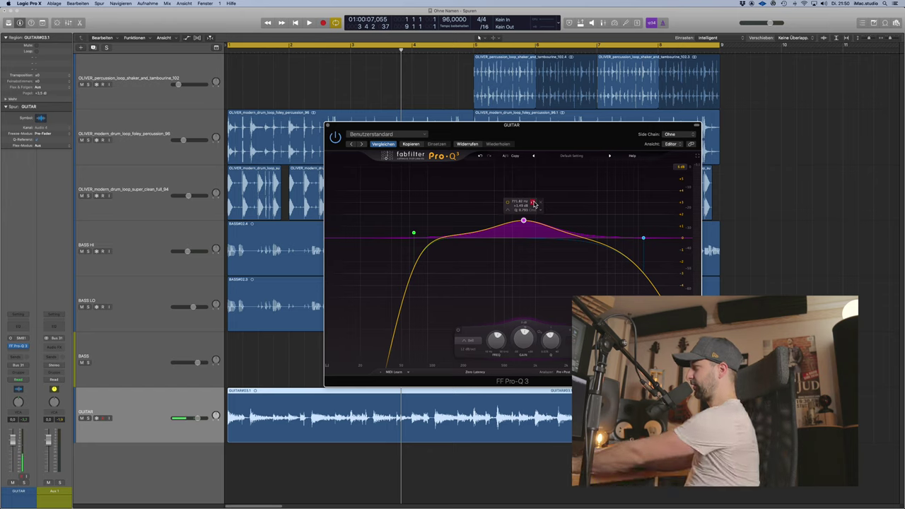
# Select the high-cut band and replay from the start, switching from the soloed guitar to the full mix
pyautogui.hotkey('ctrl', 's')
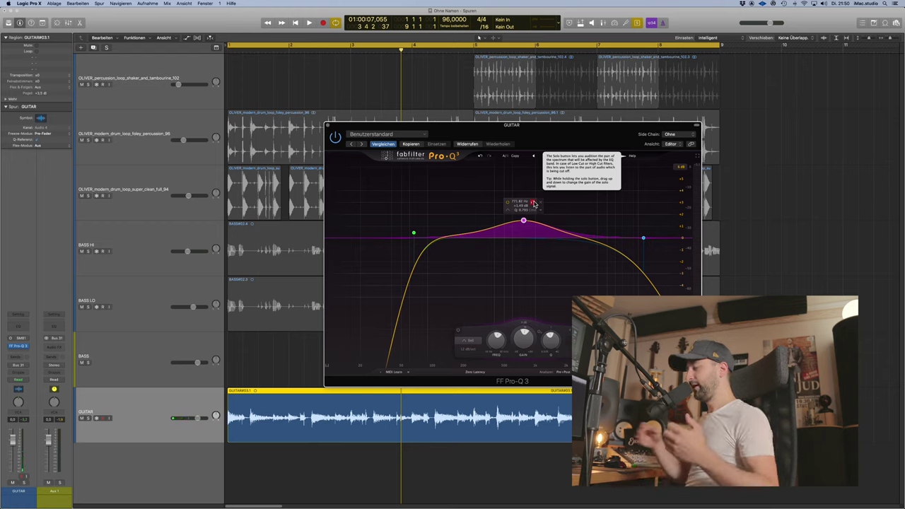
pyautogui.click(644, 239)
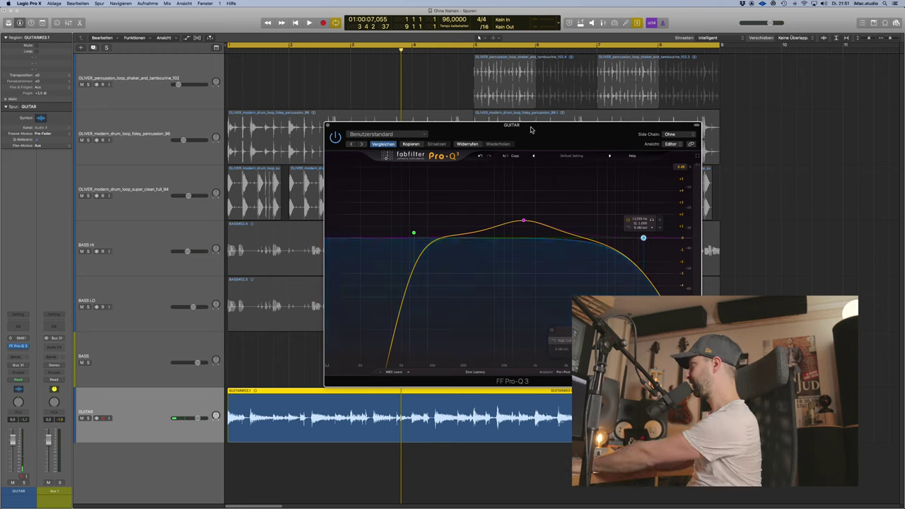
pyautogui.press('space')
pyautogui.press('s')
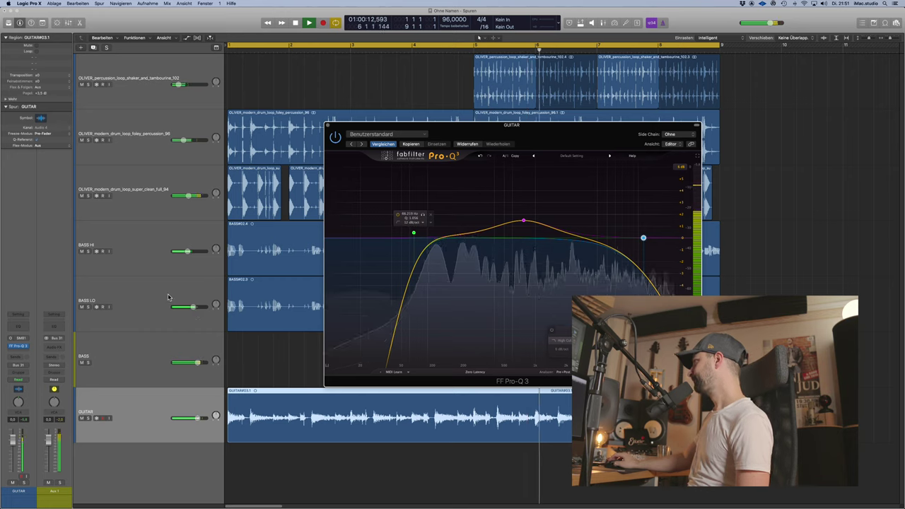
# Lower the BASS track's level slightly while the mix plays, and stop playback
pyautogui.click(142, 357)
pyautogui.moveTo(13, 448); pyautogui.dragTo(15, 452)
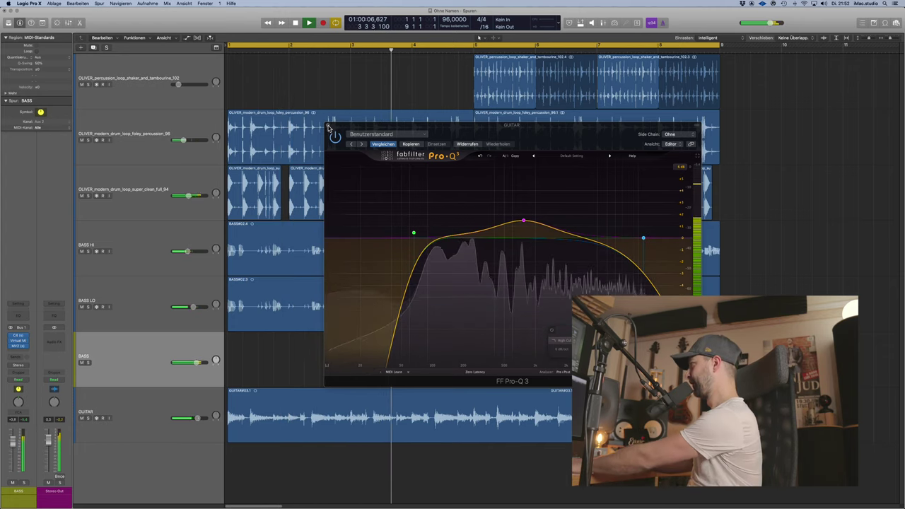
pyautogui.press('space')
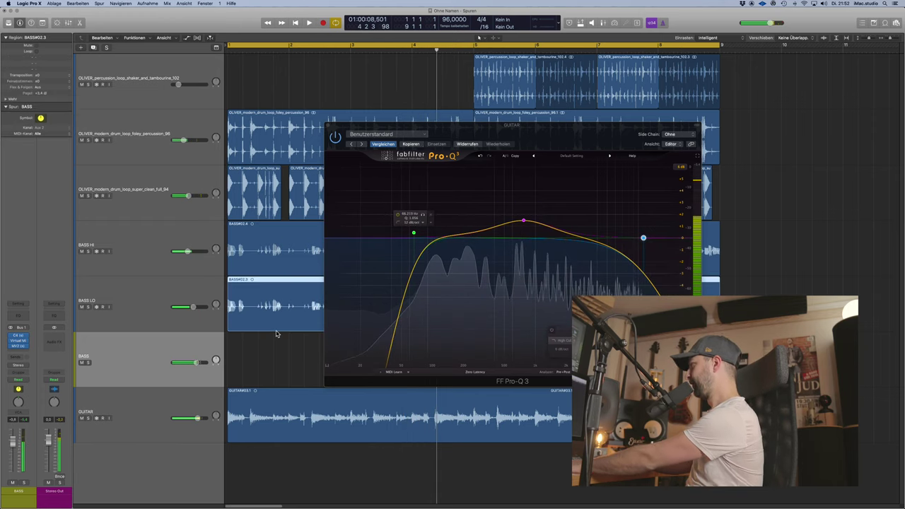
# Add a narrow guitar EQ cut of about 2 dB near 200 Hz and move the low cut slightly higher during playback
pyautogui.moveTo(449, 238); pyautogui.dragTo(472, 202)
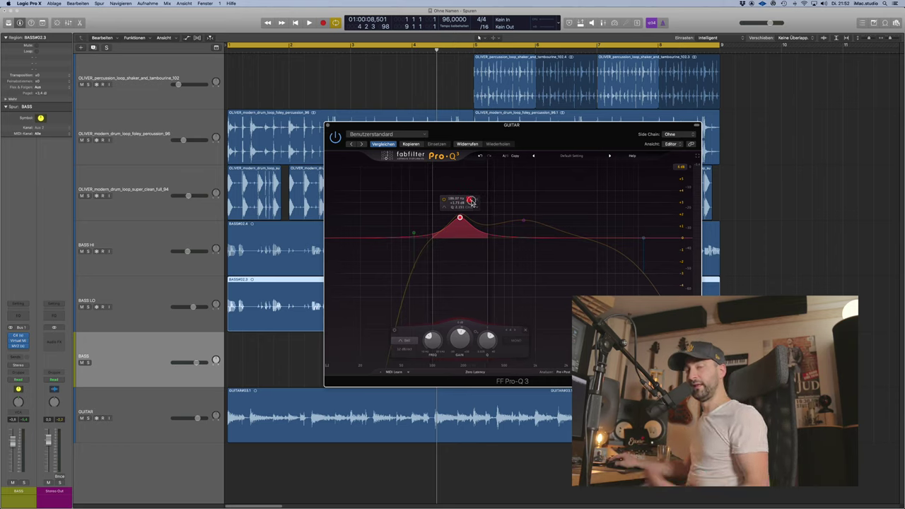
pyautogui.moveTo(471, 202); pyautogui.dragTo(465, 164)
pyautogui.press('space')
pyautogui.moveTo(466, 164); pyautogui.dragTo(464, 253)
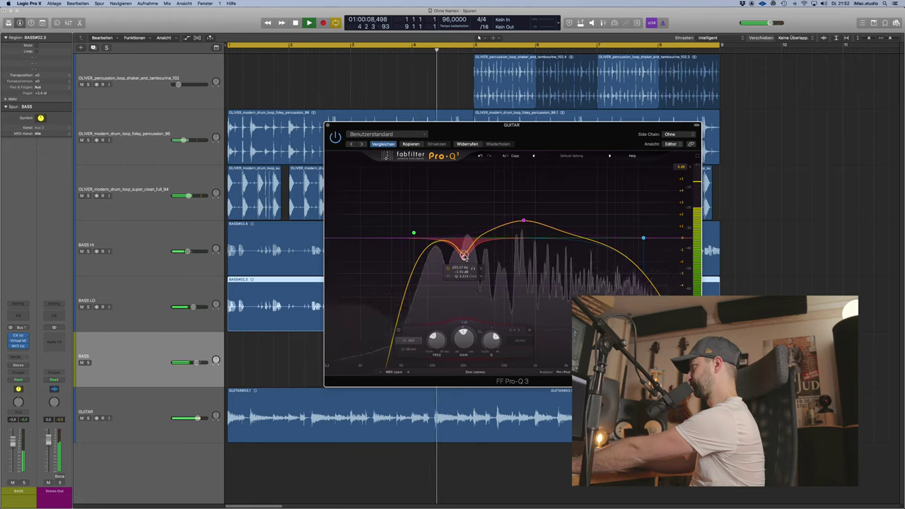
pyautogui.moveTo(464, 254); pyautogui.dragTo(464, 259)
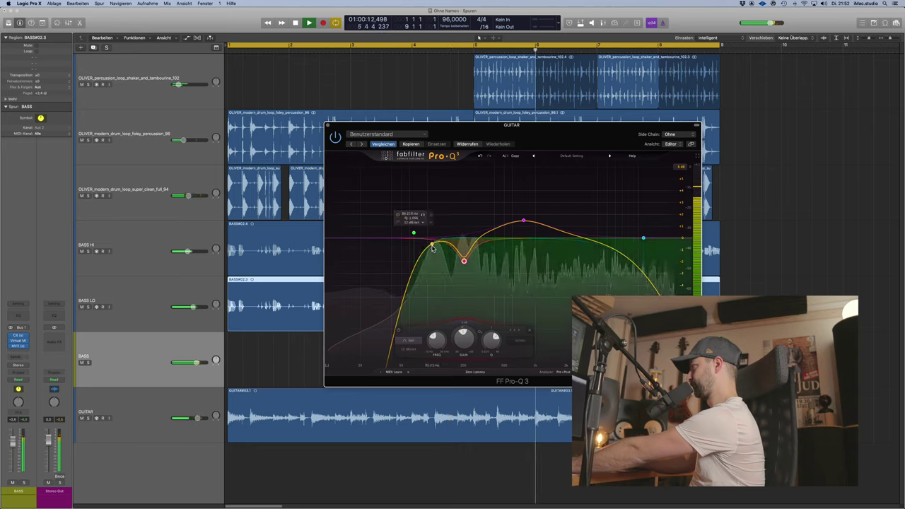
pyautogui.moveTo(433, 246); pyautogui.dragTo(420, 235)
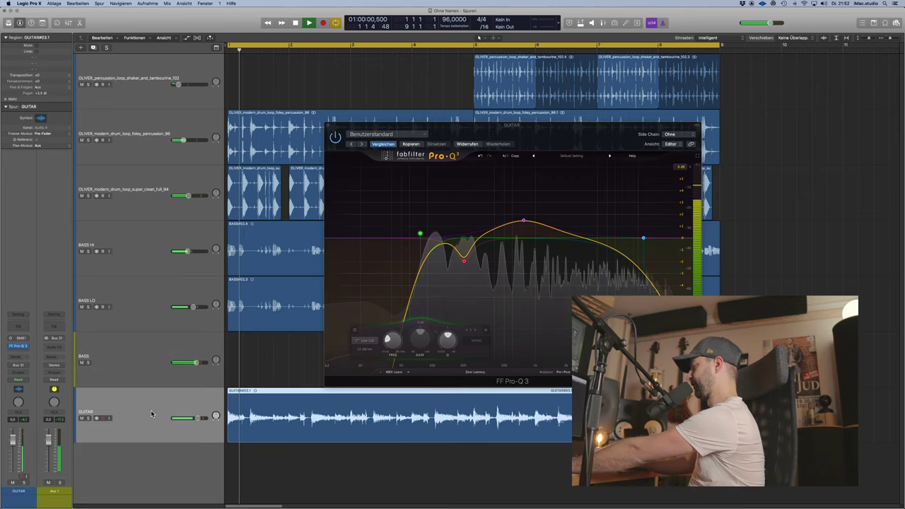
# Insert the CLA-76 (m) compressor after the Pro-Q 3 on the GUITAR track and place its window over the EQ window
pyautogui.click(141, 430)
pyautogui.click(19, 353)
pyautogui.moveTo(30, 404)
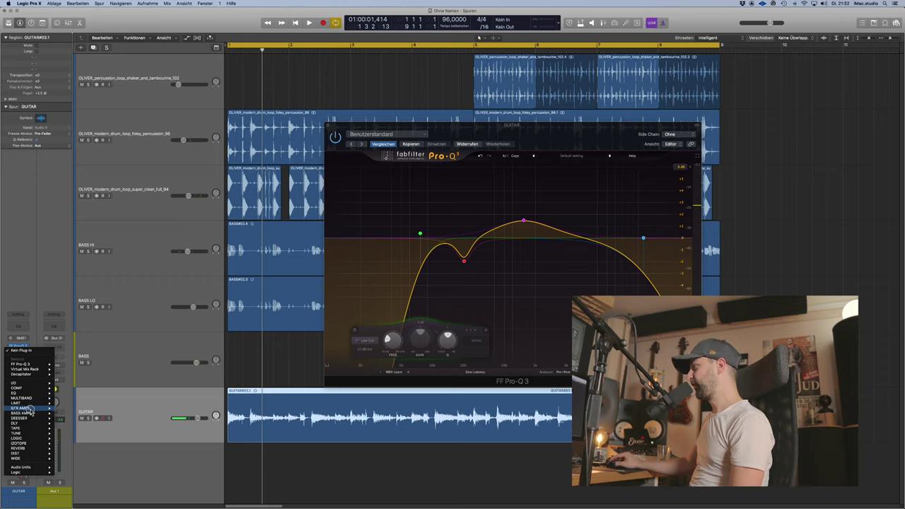
pyautogui.moveTo(47, 390)
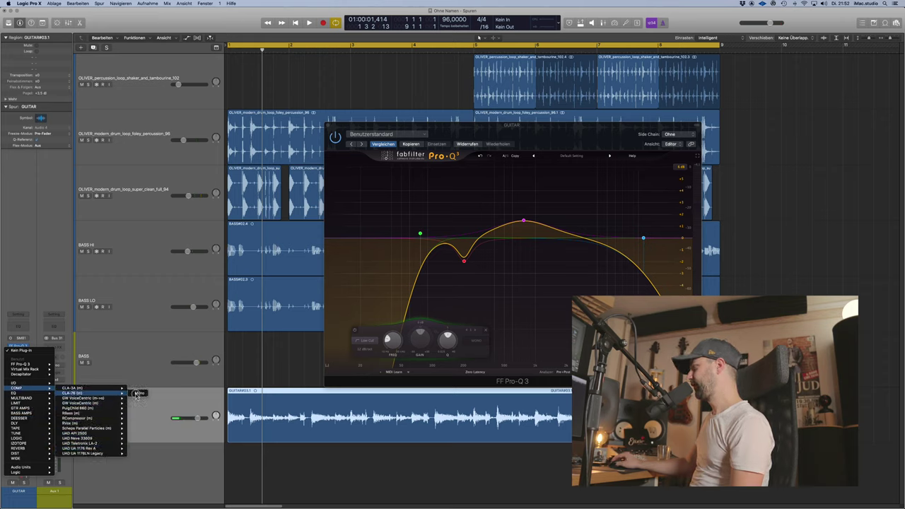
pyautogui.click(73, 394)
pyautogui.moveTo(142, 17); pyautogui.dragTo(478, 253)
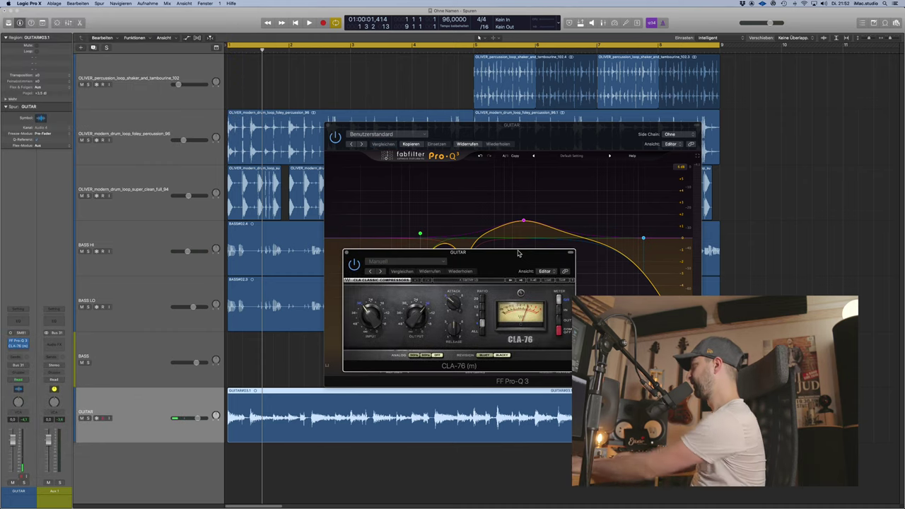
# Adjust the attack, input, release and output of the CLA-76 on the GUITAR track while the mix plays
pyautogui.press('space')
pyautogui.moveTo(458, 310); pyautogui.dragTo(458, 308)
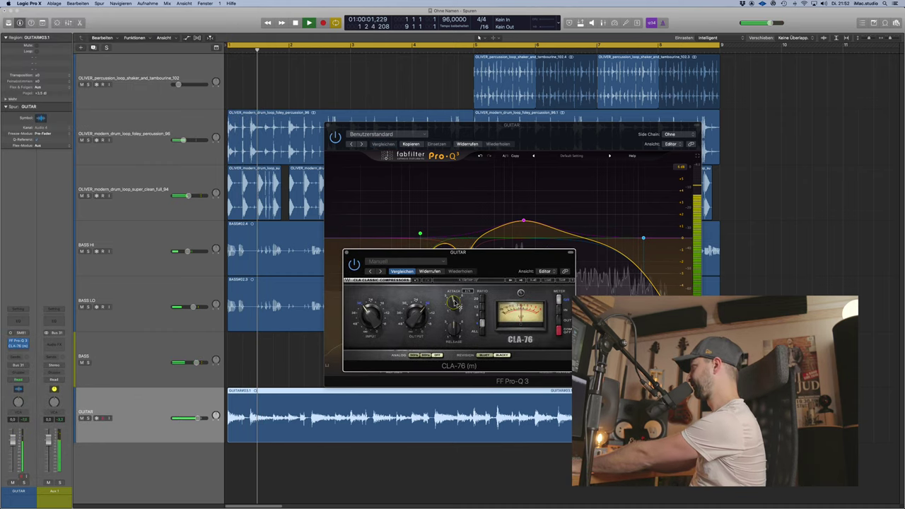
pyautogui.press('space')
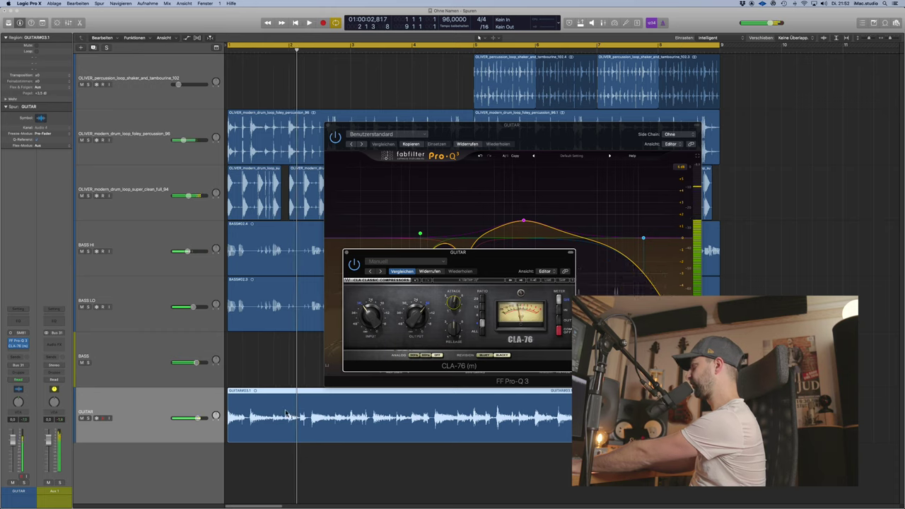
pyautogui.press('space')
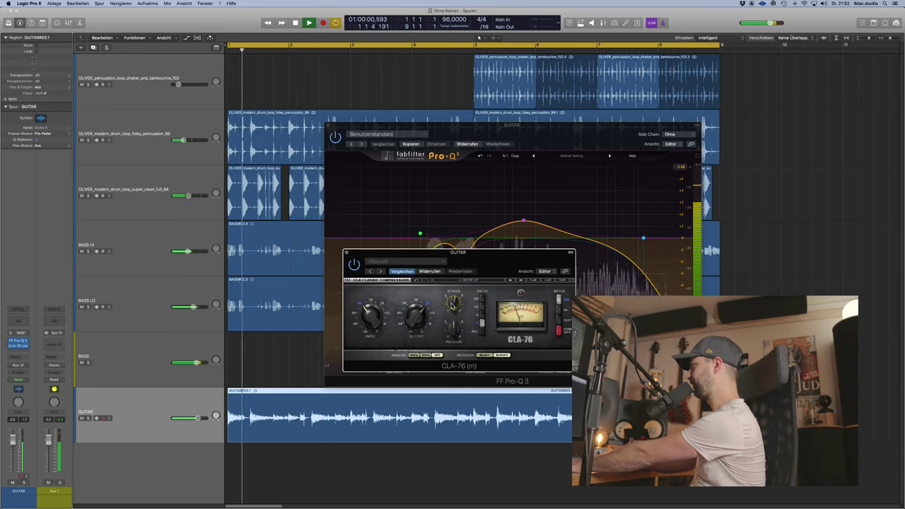
pyautogui.moveTo(370, 317); pyautogui.dragTo(369, 321)
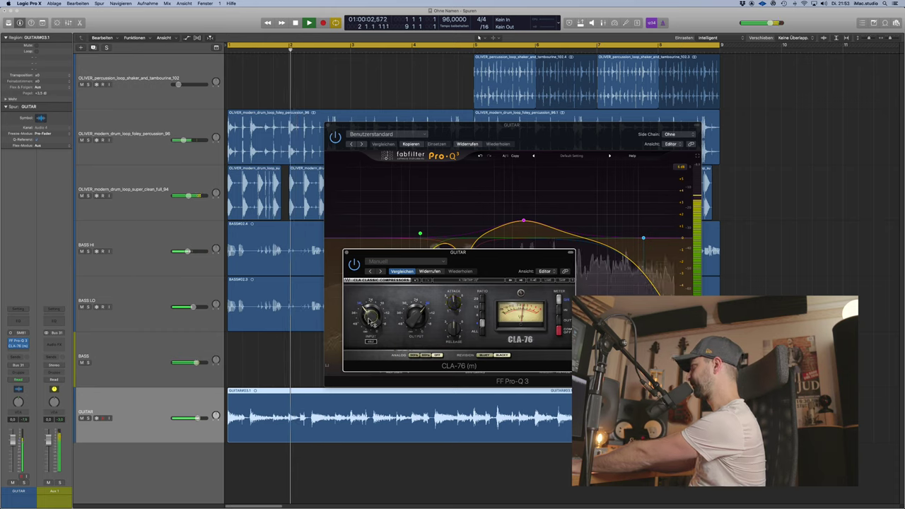
pyautogui.click(454, 330)
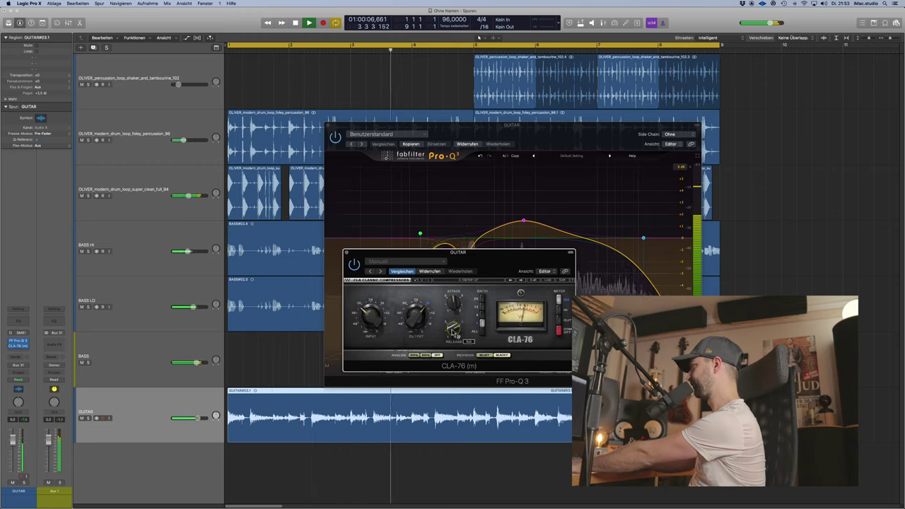
pyautogui.click(417, 323)
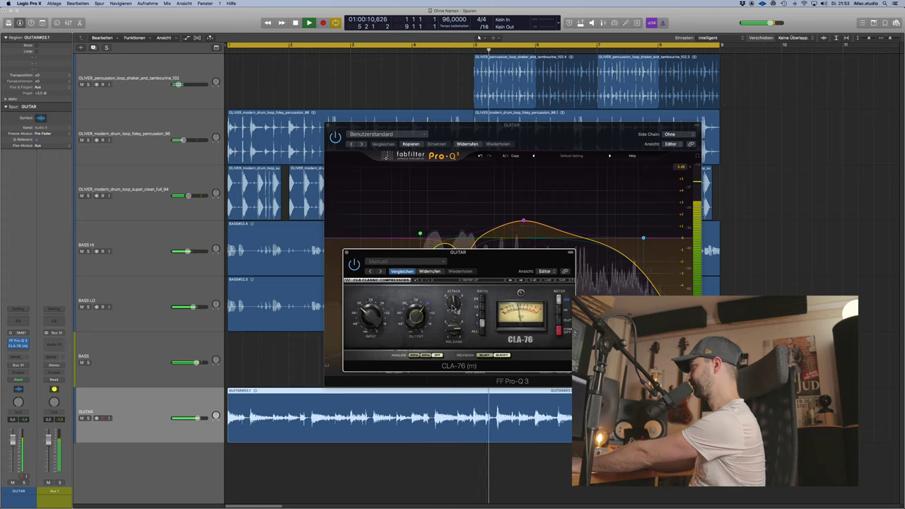
pyautogui.click(454, 305)
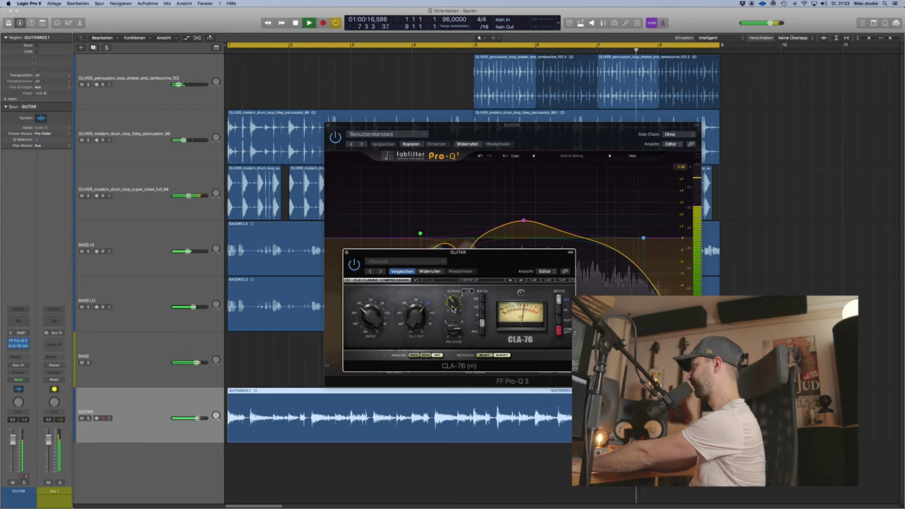
pyautogui.moveTo(415, 320)
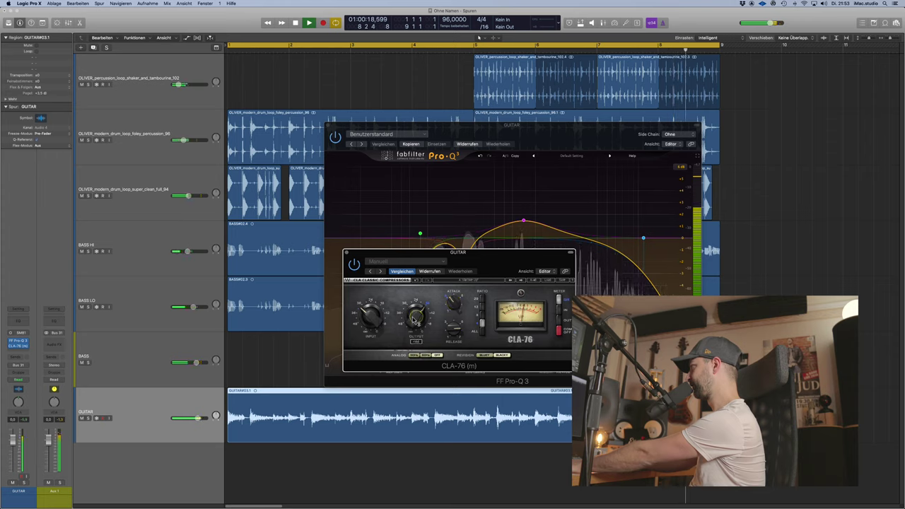
pyautogui.moveTo(371, 323)
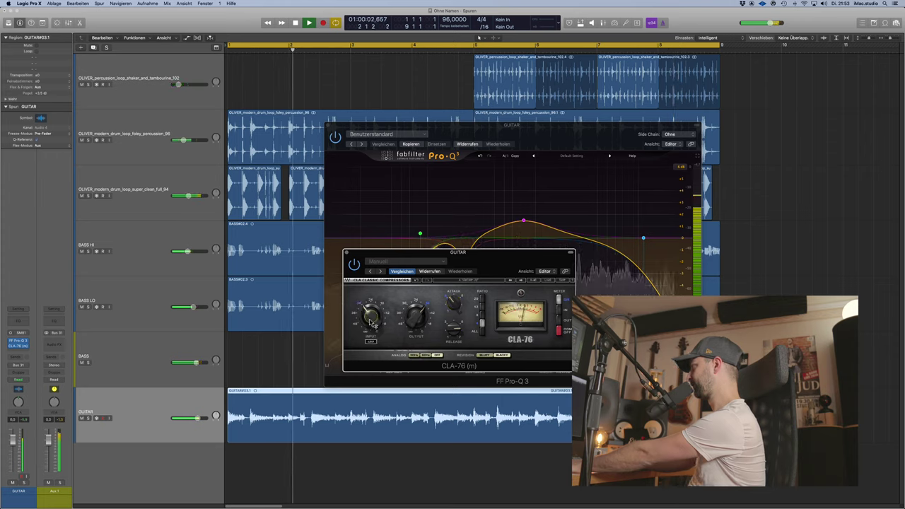
# Close the CLA-76 and Pro-Q 3 windows, lower the GUITAR track's level slightly and stop playback
pyautogui.click(347, 253)
pyautogui.click(328, 128)
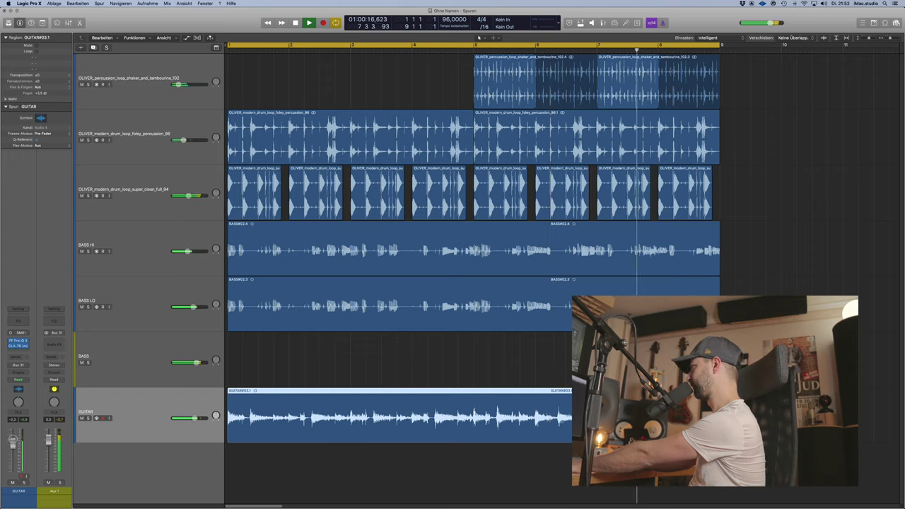
pyautogui.click(337, 365)
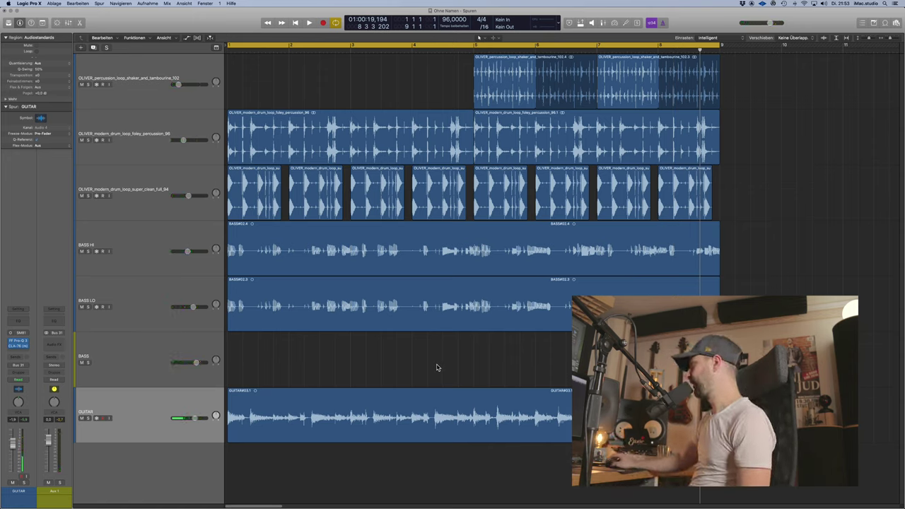
pyautogui.click(426, 401)
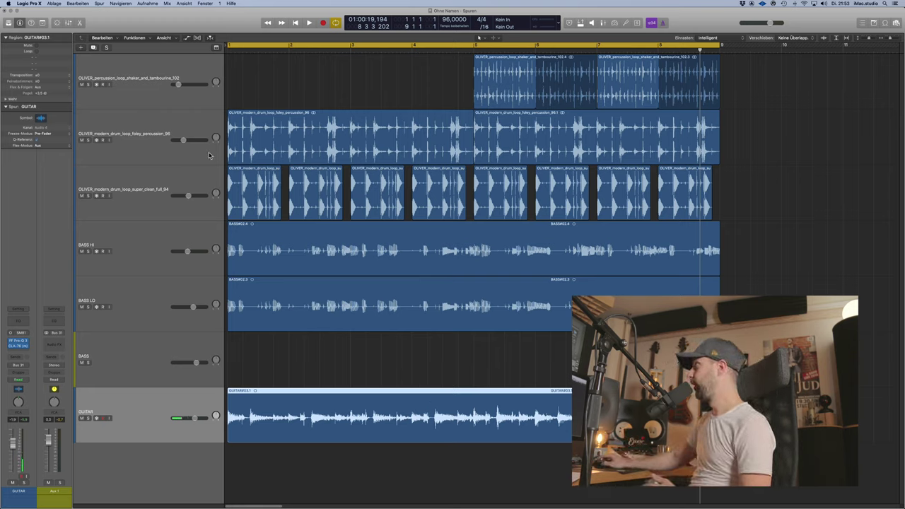
pyautogui.press('super+Tab')
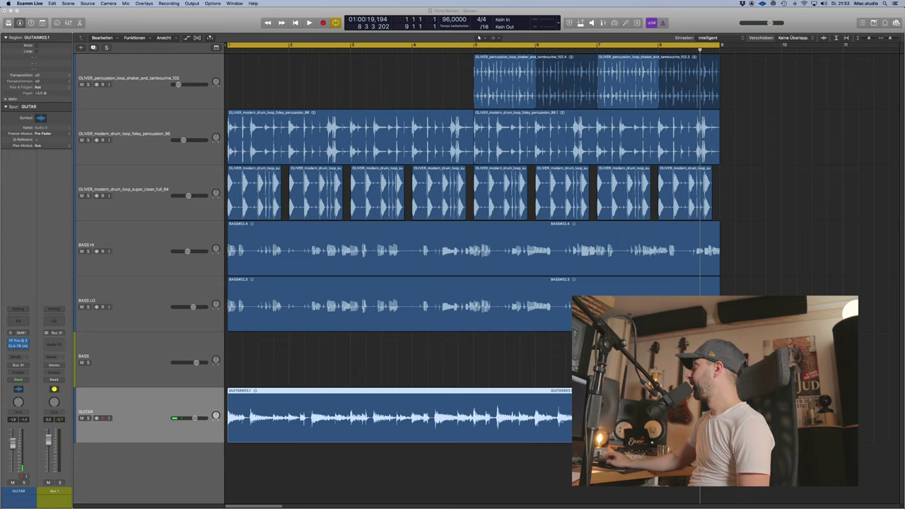
pyautogui.hotkey('ctrl', 'Up')
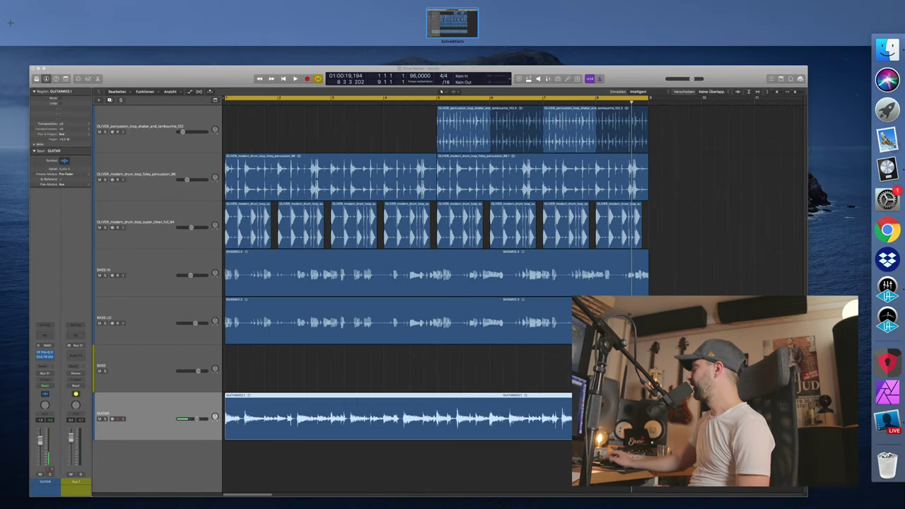
pyautogui.hotkey('ctrl', 'Up')
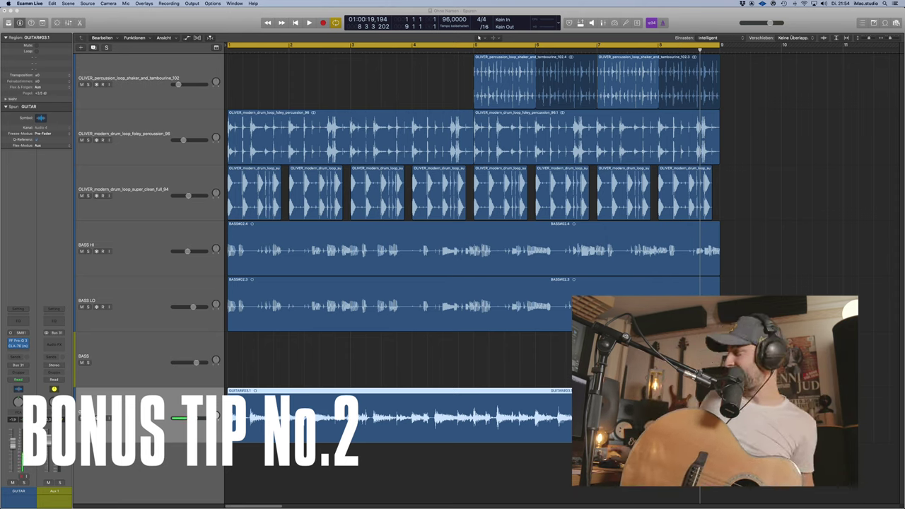
# Duplicate the GUITAR track with its channel settings and mute the original GUITAR track
pyautogui.click(138, 429)
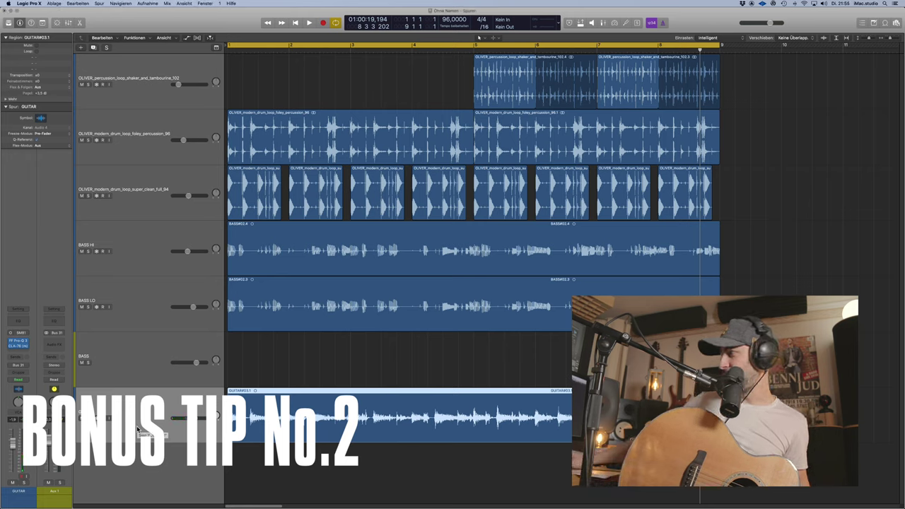
pyautogui.press('super+d')
pyautogui.click(82, 418)
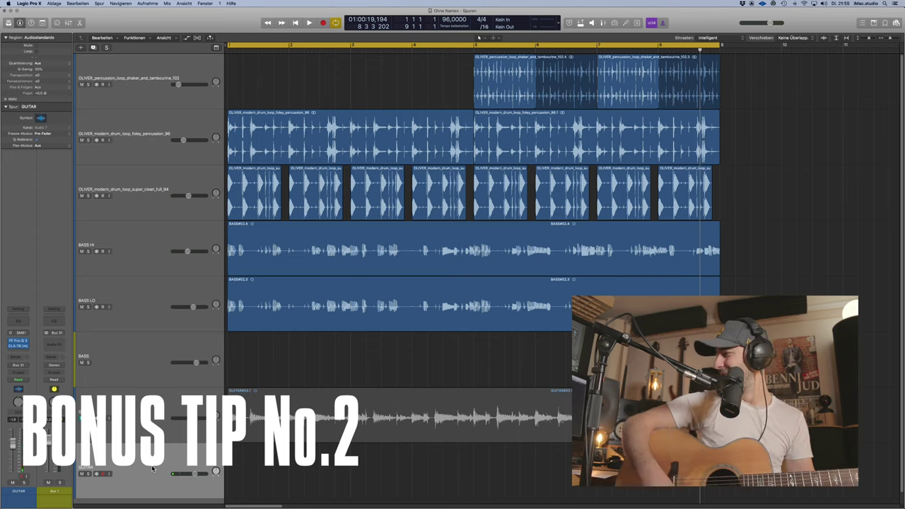
# Record a second guitar take on the duplicated GUITAR track with cycle mode off, stopping shortly after bar 9
pyautogui.scroll(-1, 184, 478)
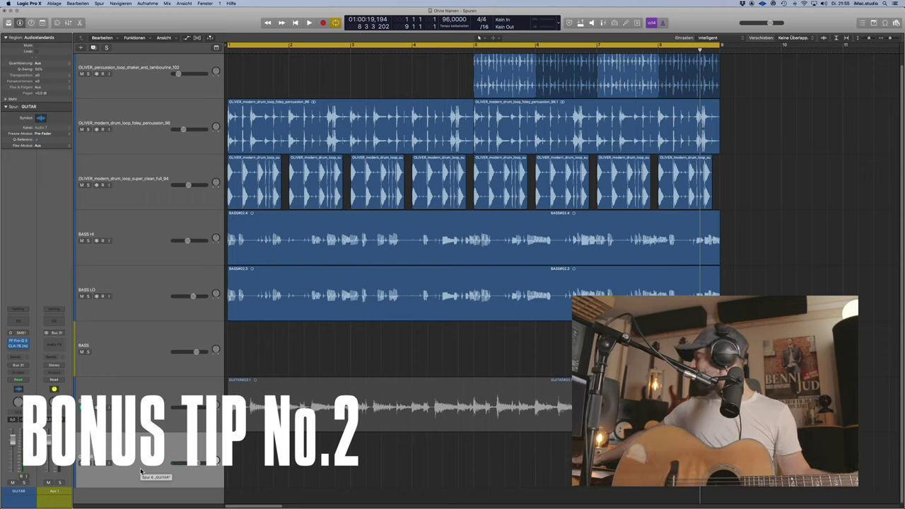
pyautogui.press('r')
pyautogui.press('c')
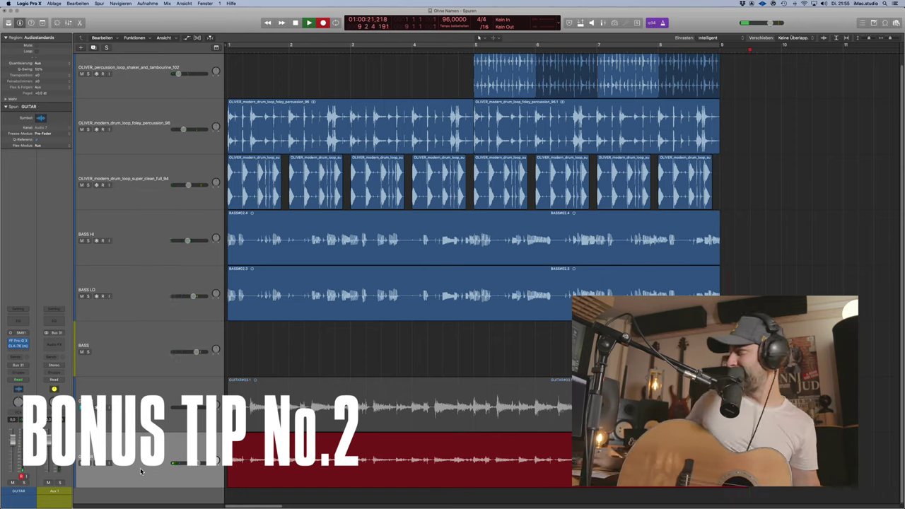
pyautogui.press('space')
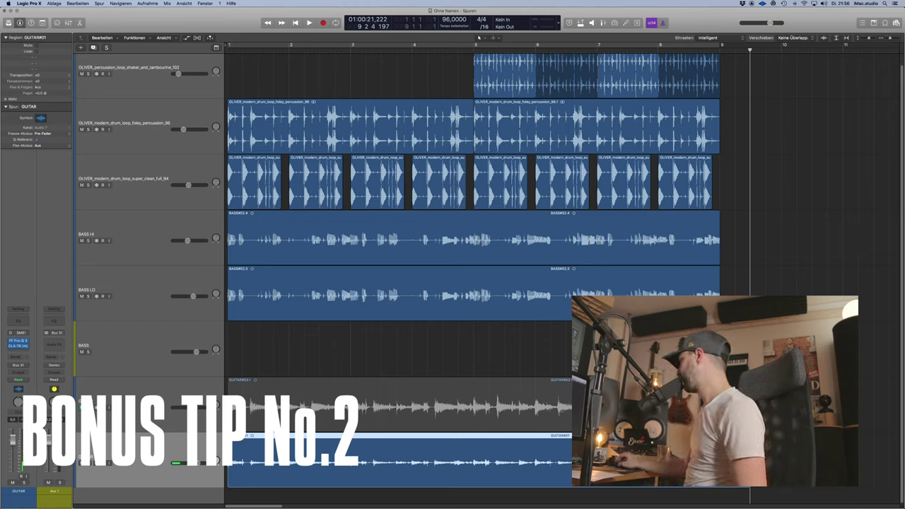
# Trim the second guitar take so that it ends at bar 9, and raise the region's gain
pyautogui.click(374, 495)
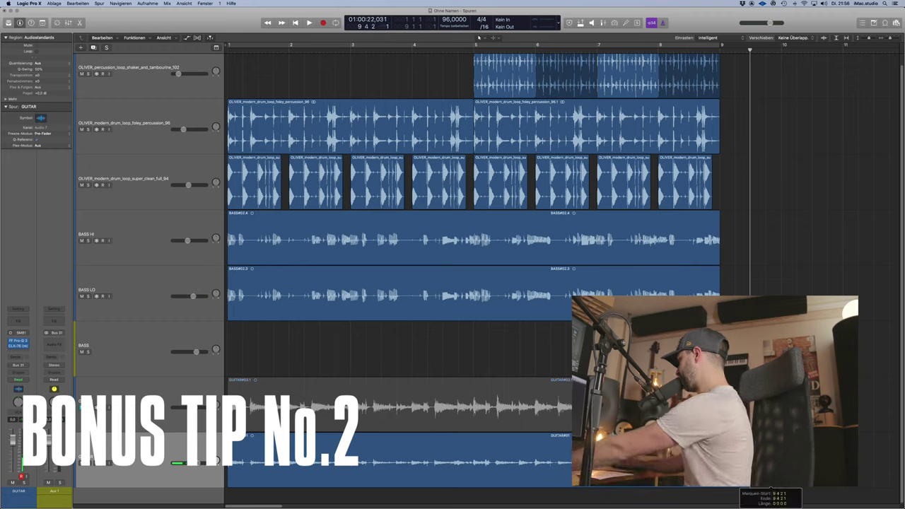
pyautogui.click(622, 460)
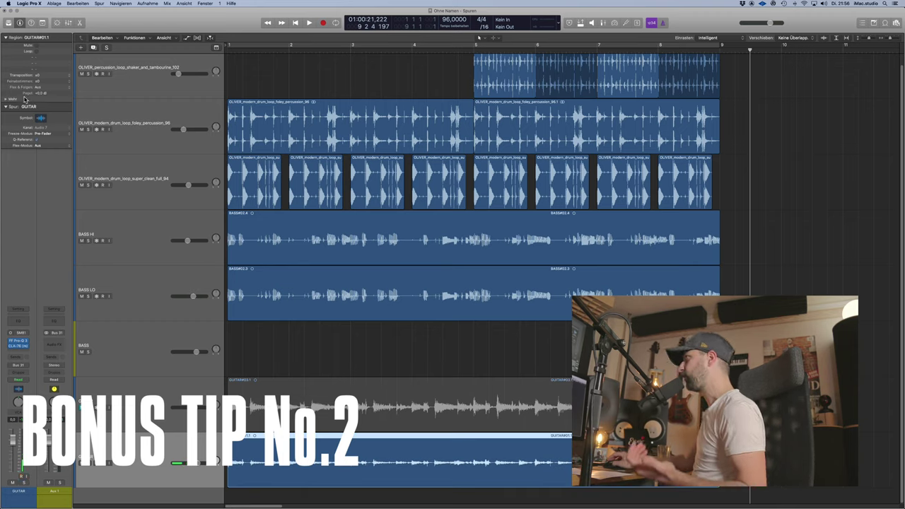
pyautogui.moveTo(40, 94); pyautogui.dragTo(51, 45)
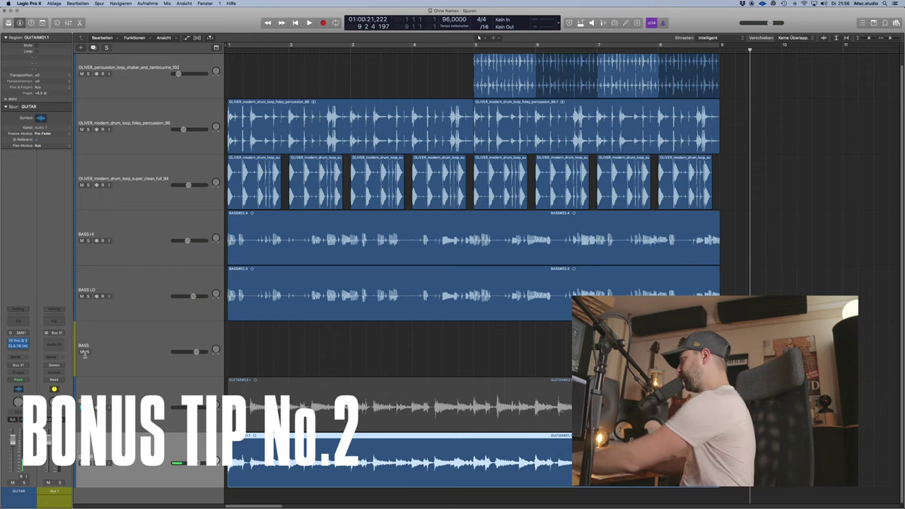
pyautogui.click(102, 462)
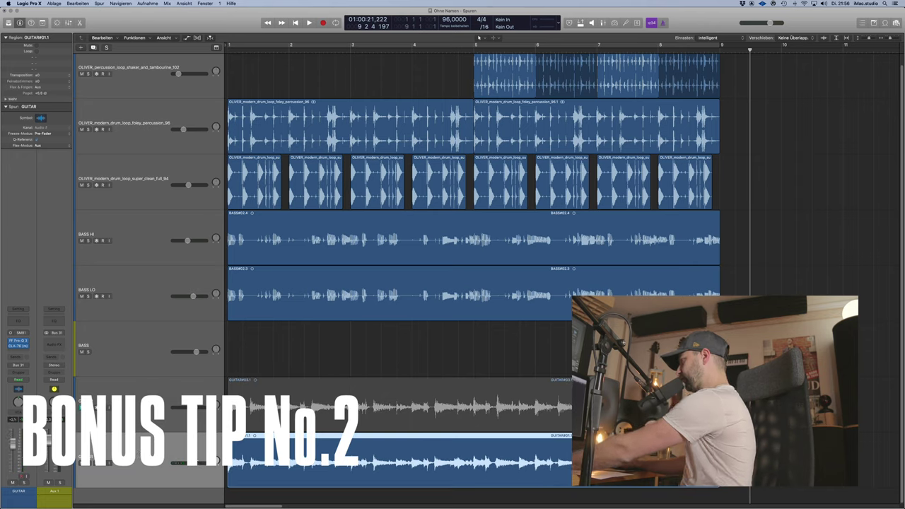
# Solo the second guitar take and play it from the start with cycle mode on
pyautogui.hotkey('ctrl', 's')
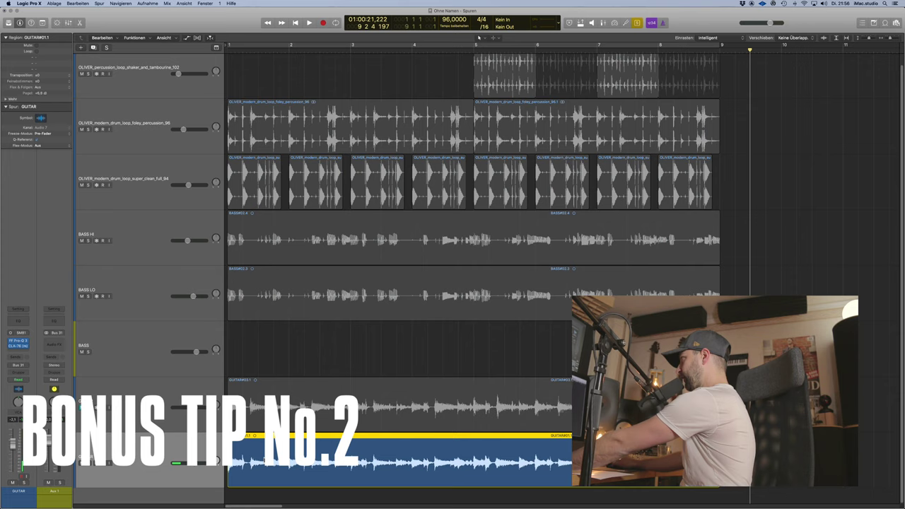
pyautogui.click(238, 47)
pyautogui.press('space')
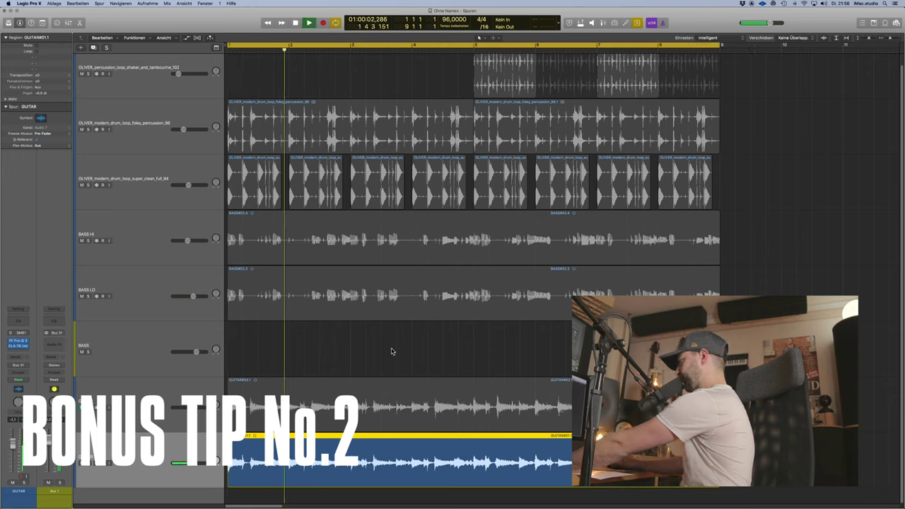
pyautogui.press('Return')
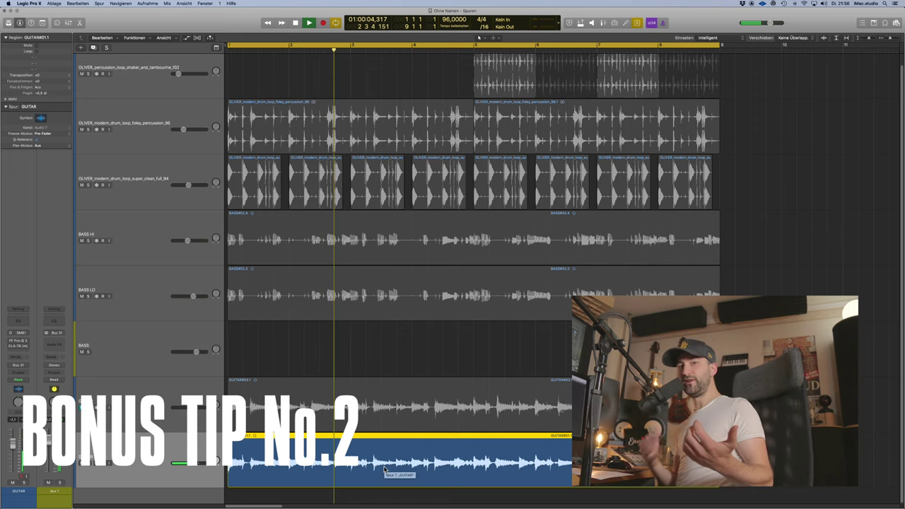
pyautogui.press('space')
# Unmute the original GUITAR track and audition the two guitar takes one after the other in solo
pyautogui.click(399, 404)
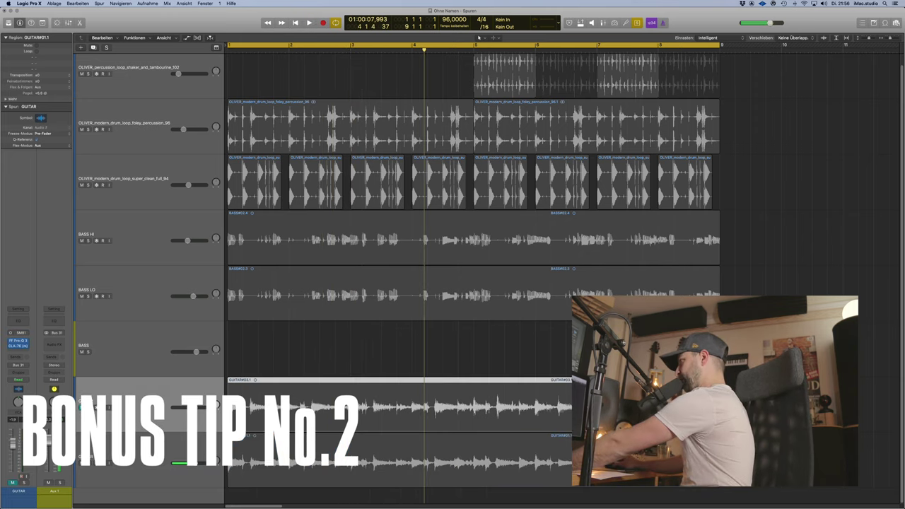
pyautogui.click(123, 394)
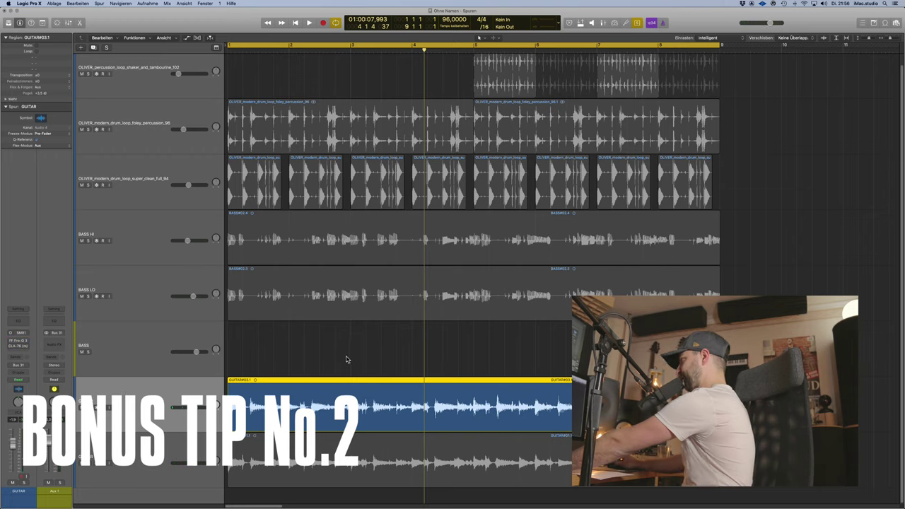
pyautogui.press('space')
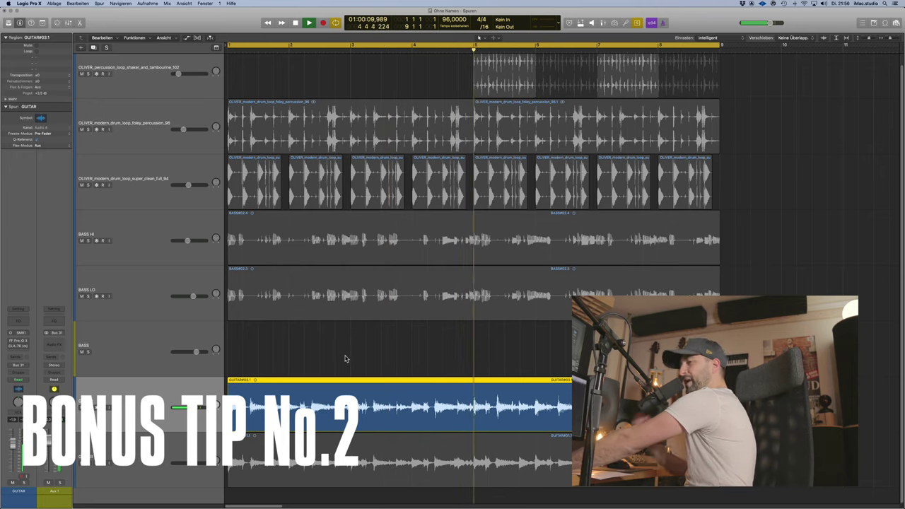
pyautogui.hotkey('alt', 'space')
pyautogui.click(362, 460)
pyautogui.hotkey('alt', 'space')
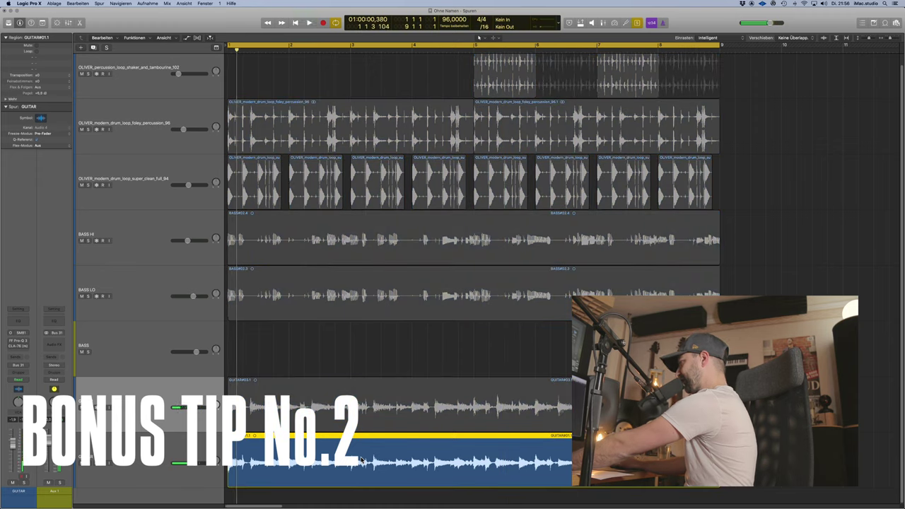
pyautogui.press('space')
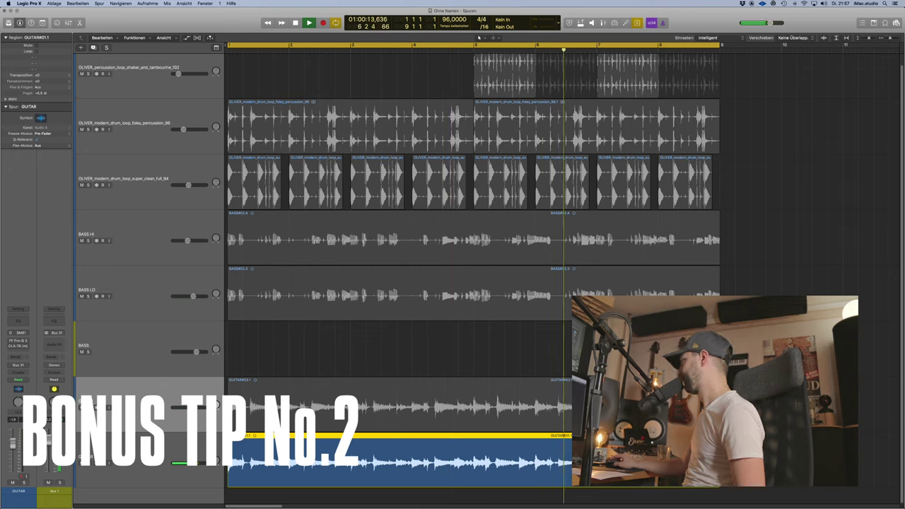
# Stop playback, turn solo mode off and pan the two GUITAR tracks to opposite sides
pyautogui.click(388, 352)
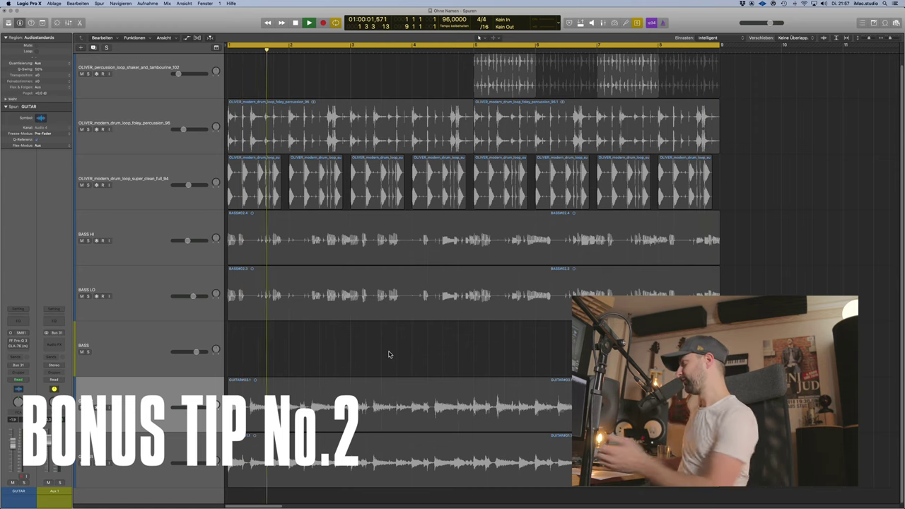
pyautogui.press('super+a')
pyautogui.press('space')
pyautogui.click(255, 413)
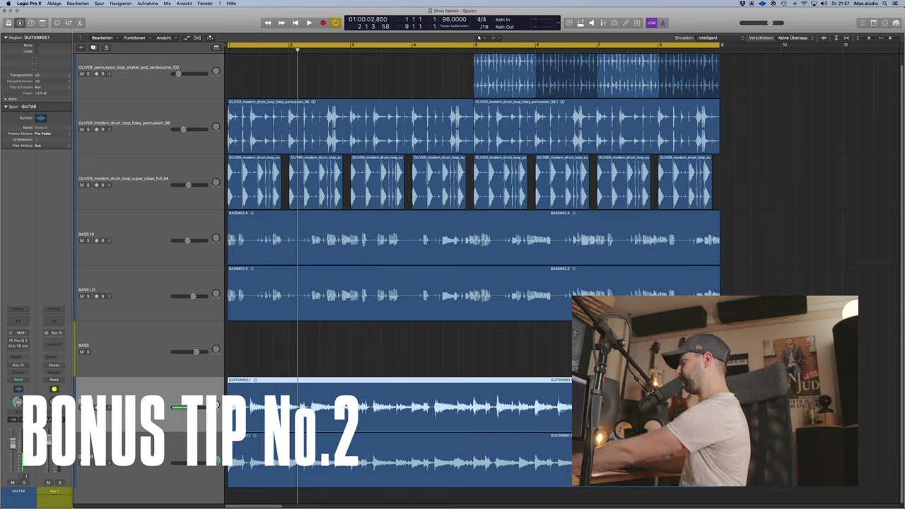
pyautogui.press('Down')
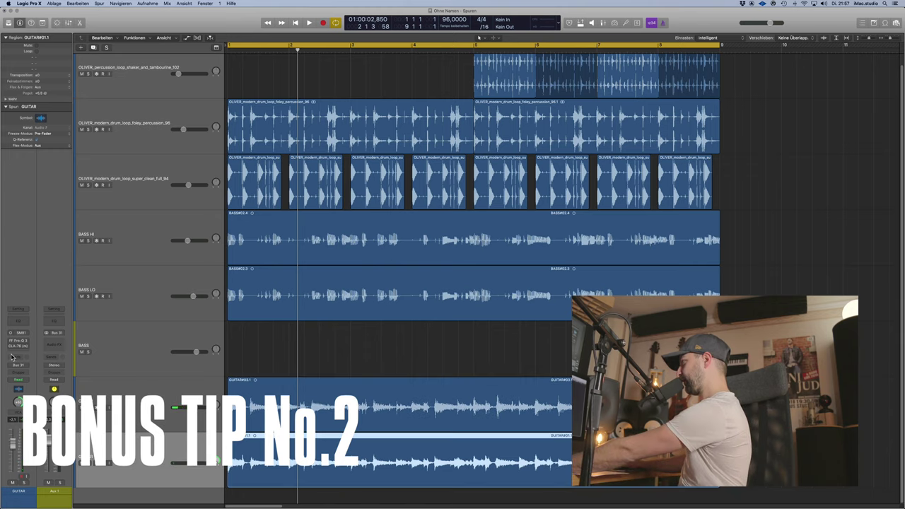
# Play the full mix from the start and lower the volume of the two GUITAR tracks to balance them against drums and bass
pyautogui.click(251, 344)
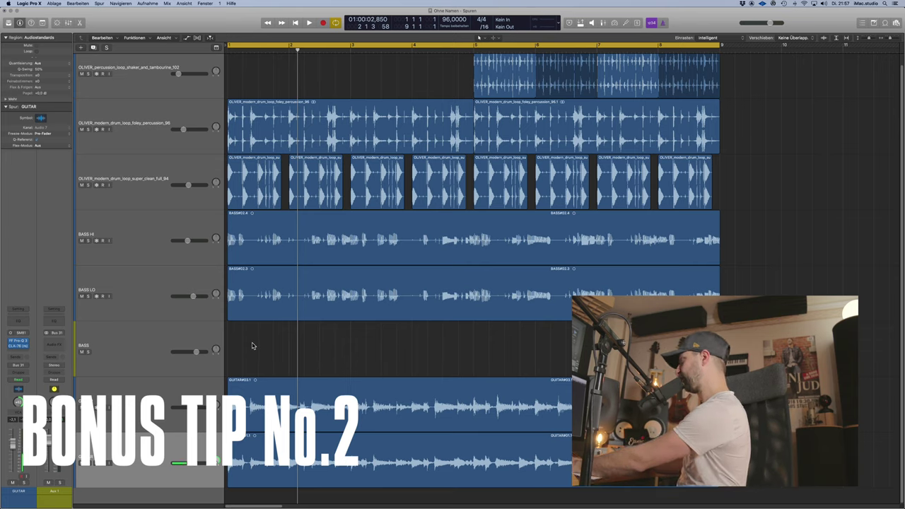
pyautogui.press('space')
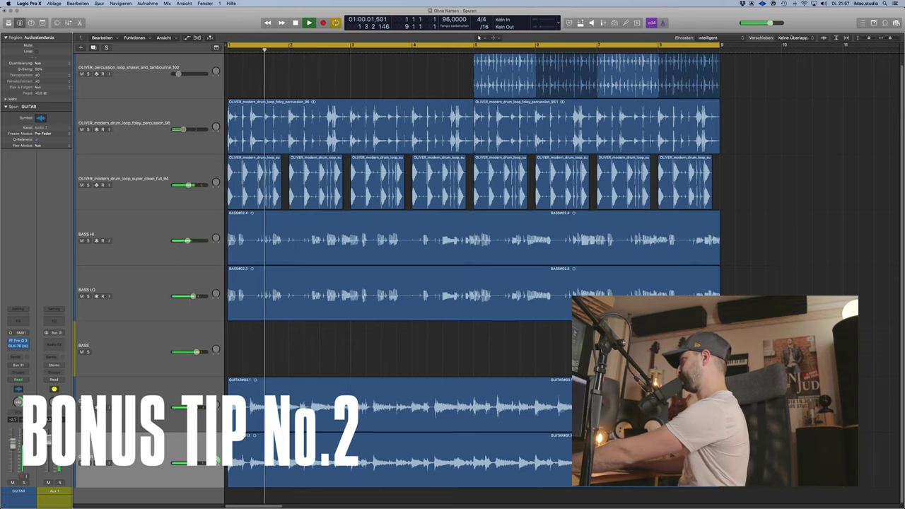
pyautogui.moveTo(253, 346); pyautogui.dragTo(284, 448)
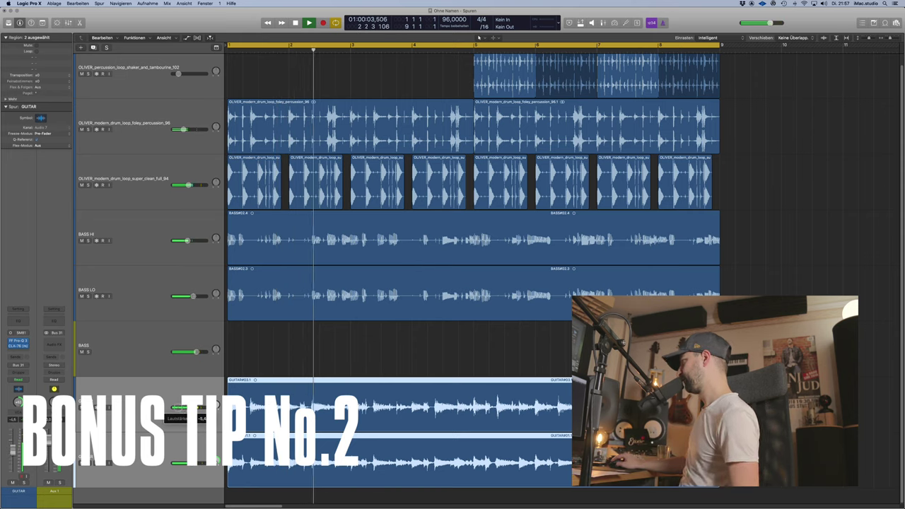
pyautogui.moveTo(193, 408); pyautogui.dragTo(185, 408)
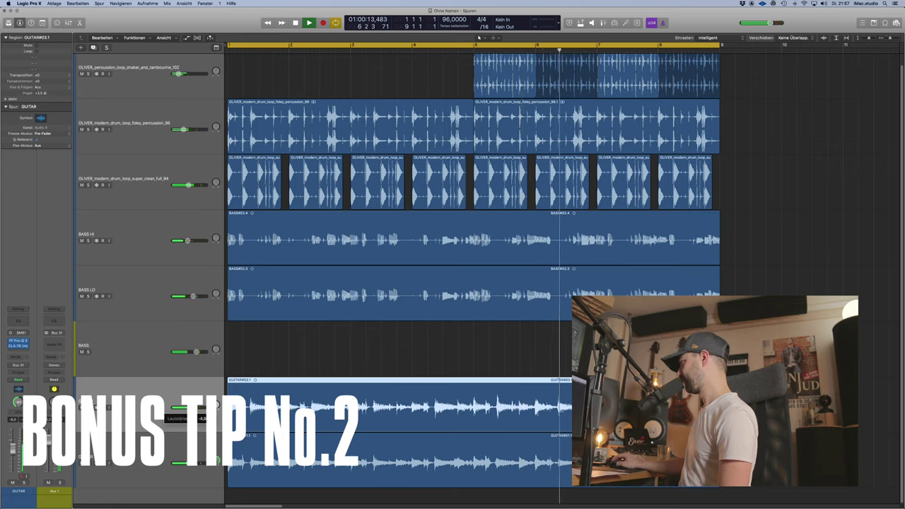
pyautogui.press('space')
pyautogui.click(336, 353)
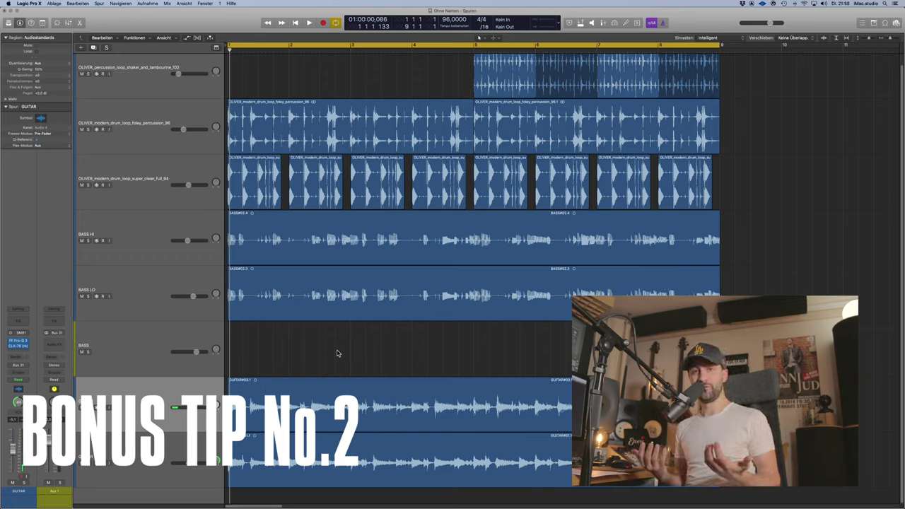
pyautogui.click(197, 447)
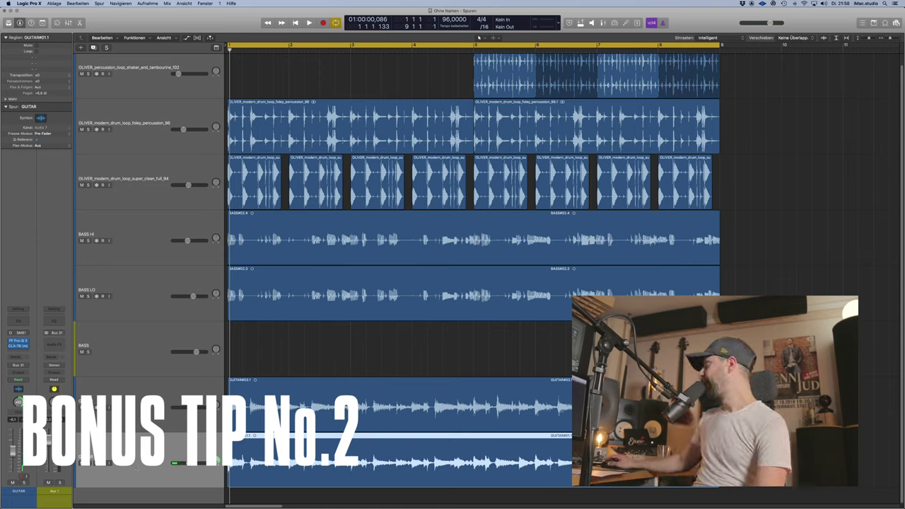
pyautogui.press('super+Tab')
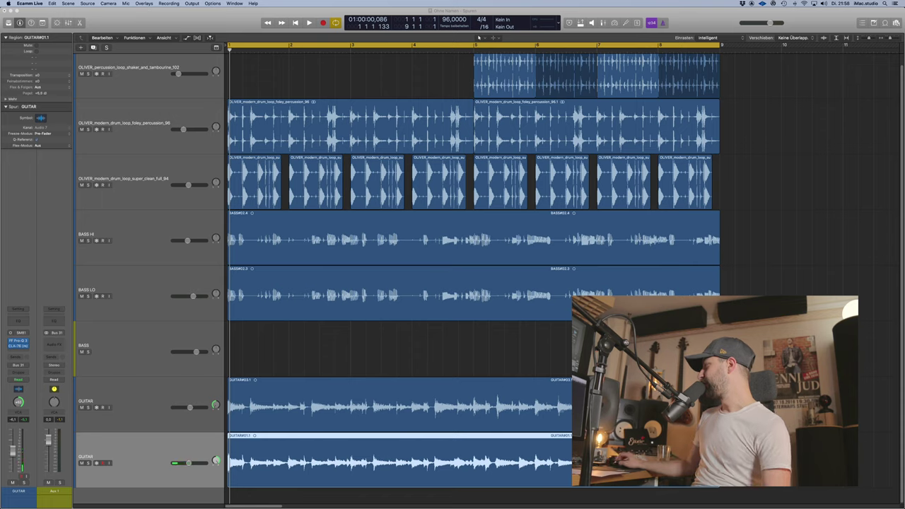
pyautogui.click(359, 345)
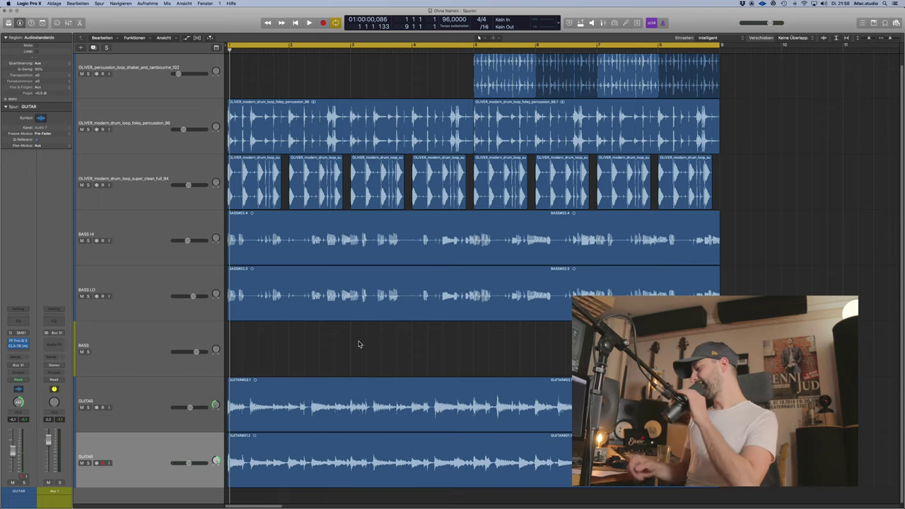